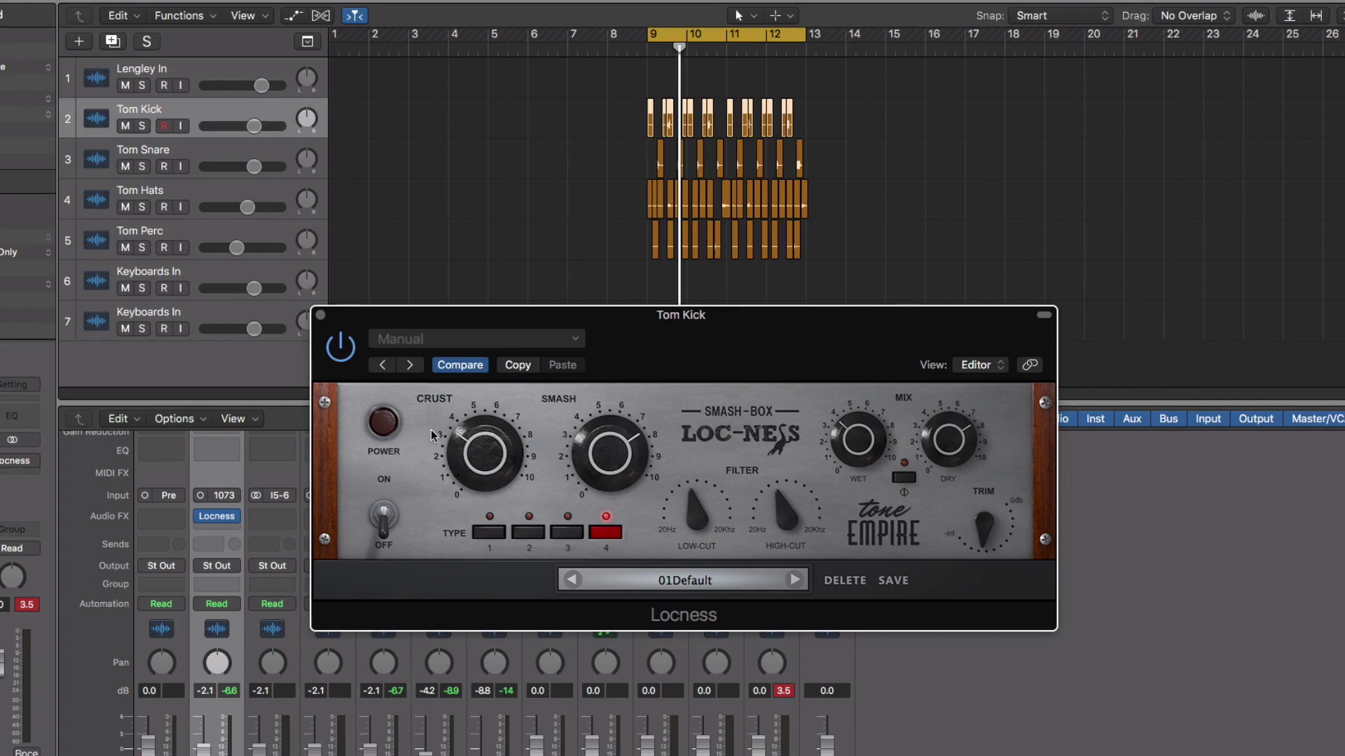
- Switch on Locness on the Tom Kick track, choose crust type 2, and set the low-cut filter to minimum and the high-cut to maximum
click(383, 517)
mouse_move(590, 454)
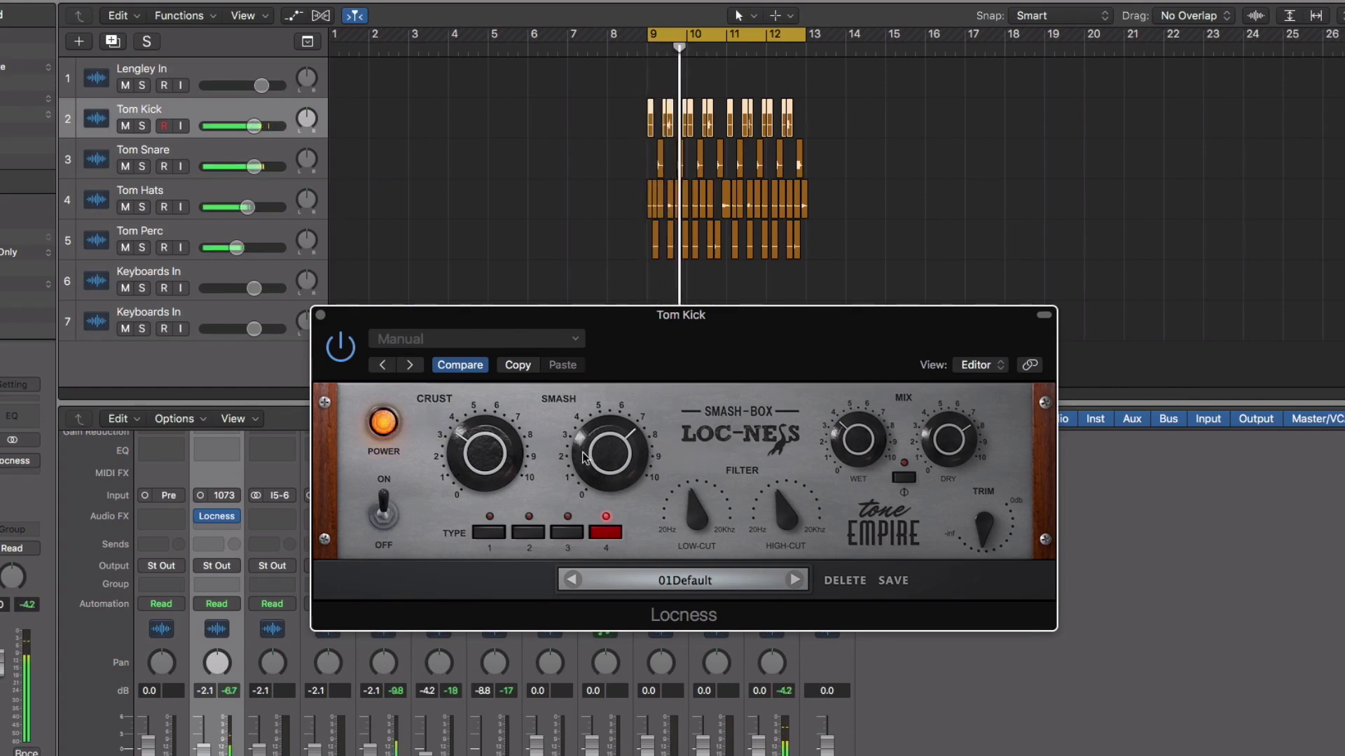
mouse_move(486, 453)
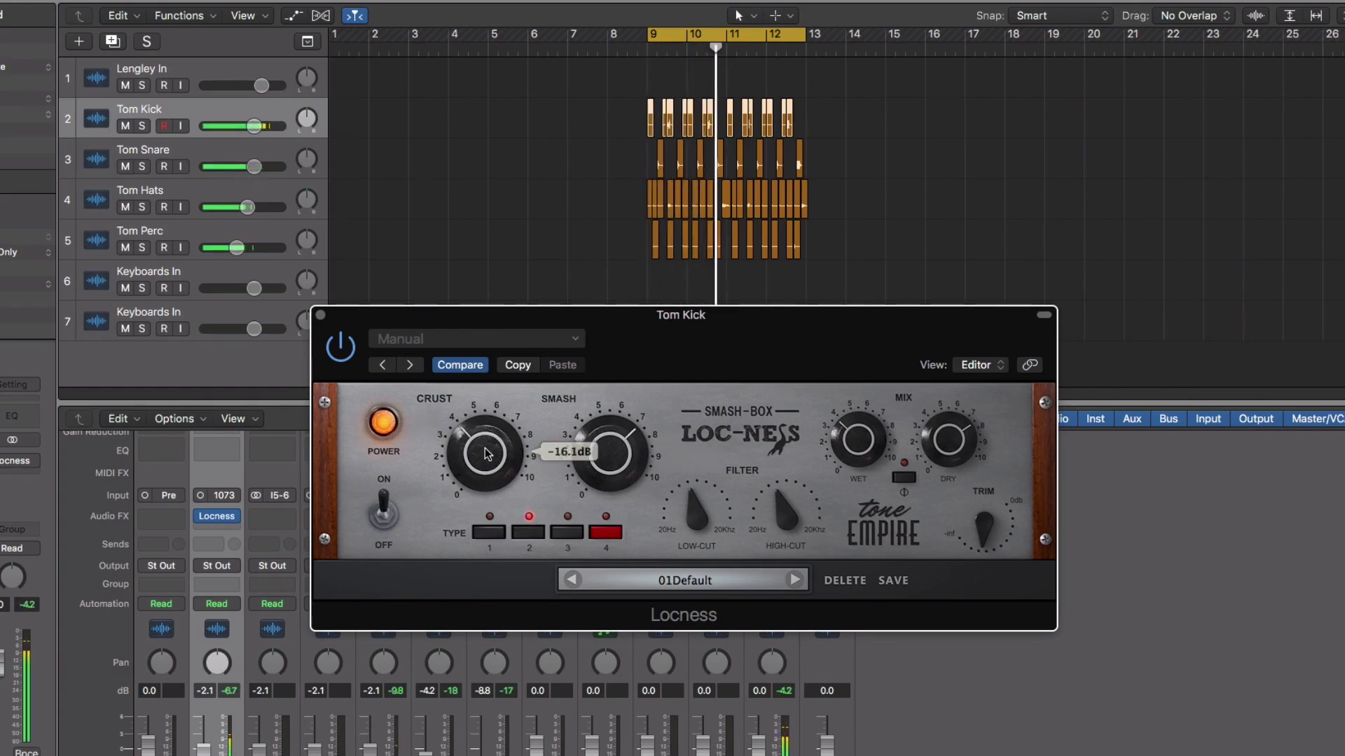
drag(782, 516, 779, 421)
drag(692, 510, 676, 599)
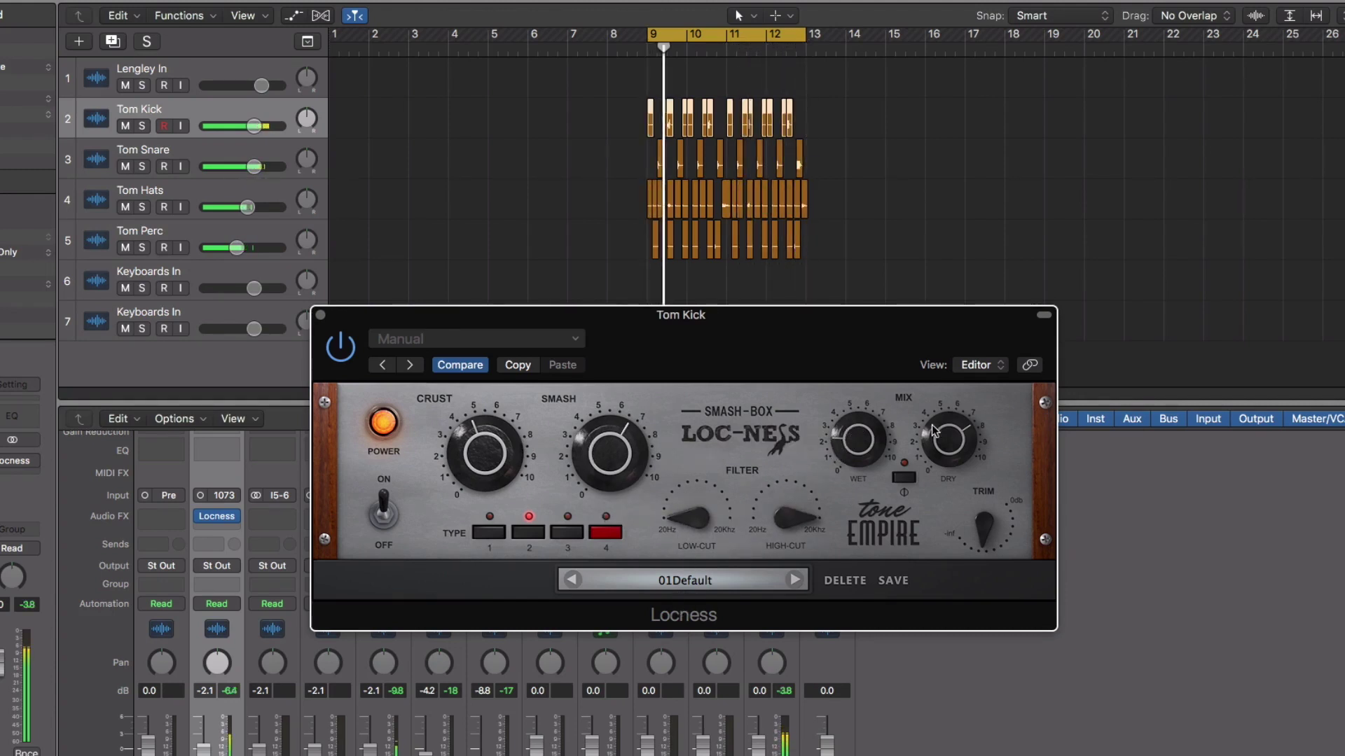
- Lower Smash nearly to minimum, raise Crust to about 7 with type 3, and bypass Locness
drag(627, 441, 614, 589)
drag(469, 431, 505, 462)
click(385, 423)
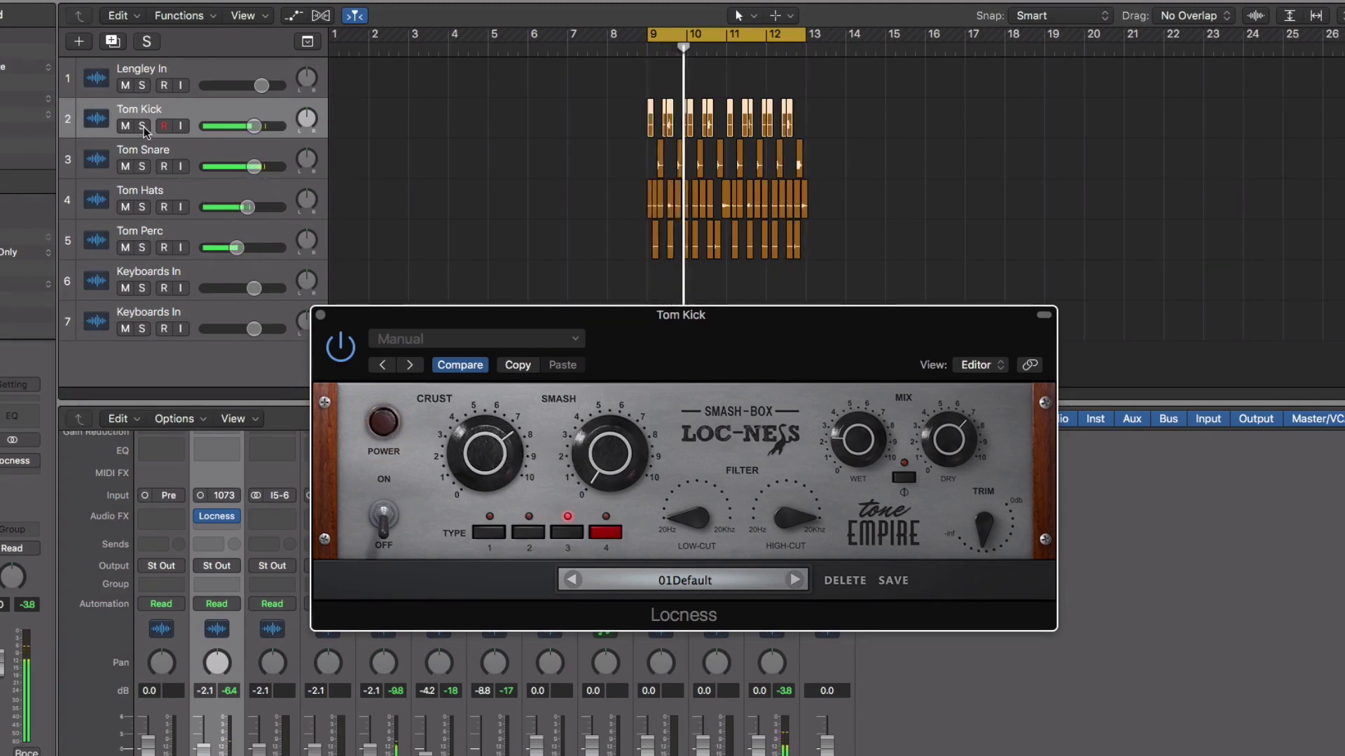
- Solo the Tom Kick track and switch Locness back on
key(s)
click(384, 422)
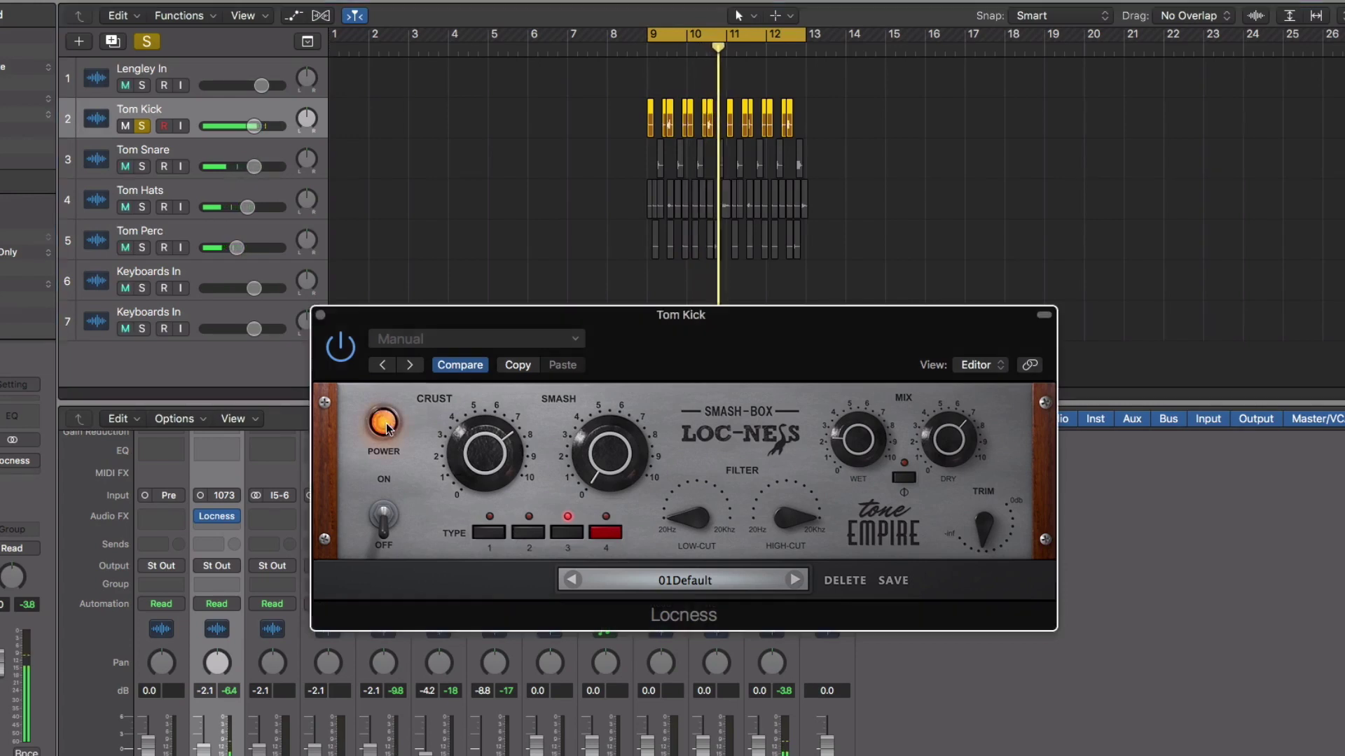
drag(500, 462, 499, 463)
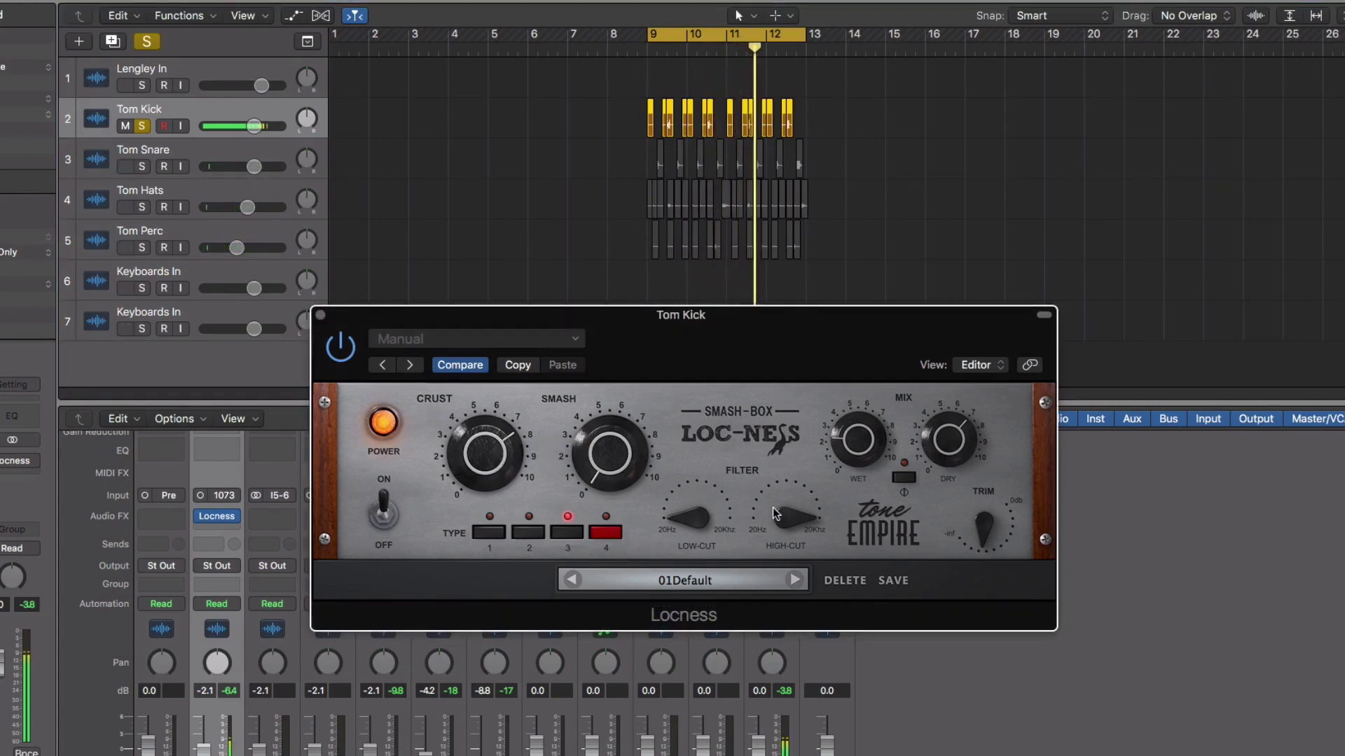
- Bring the high-cut filter down to mid range, set Wet to about 6 and Dry to about halfway, and adjust Trim
drag(769, 534, 757, 636)
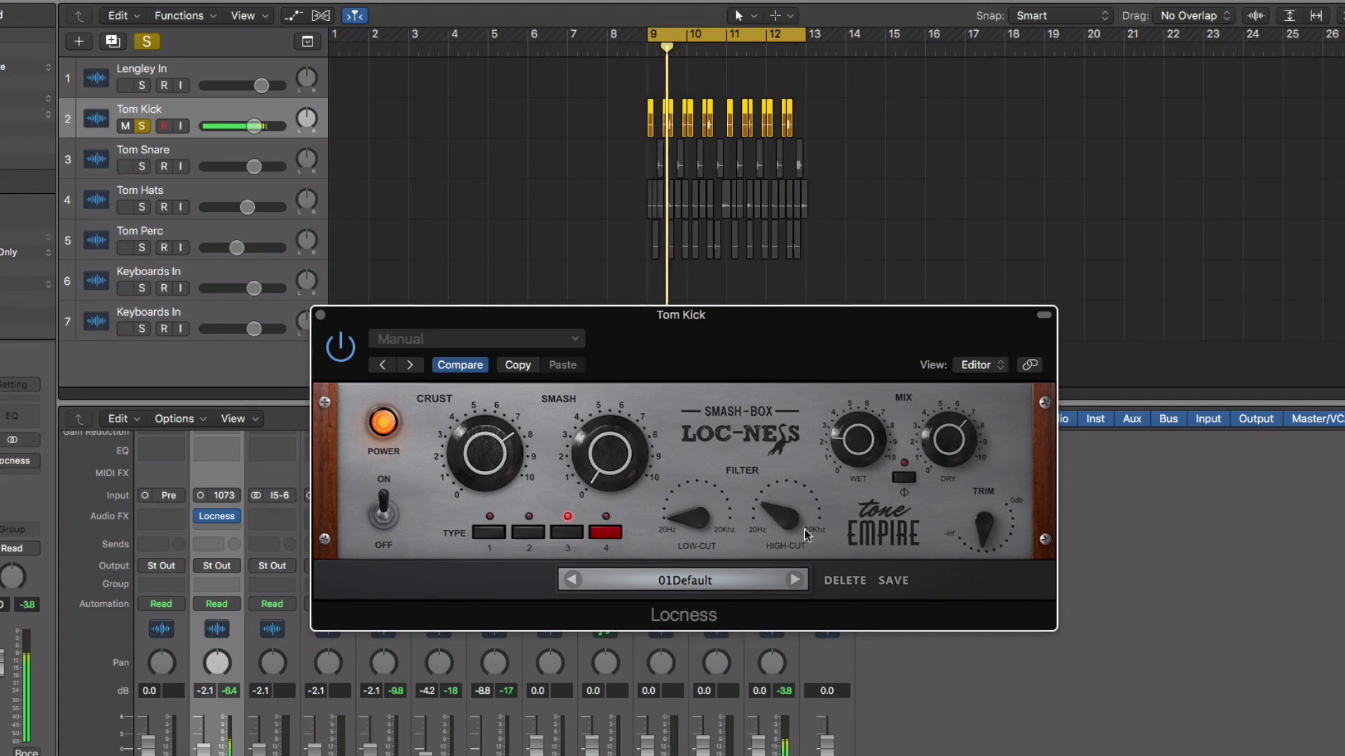
drag(949, 439, 923, 566)
drag(859, 443, 893, 398)
drag(982, 536, 981, 532)
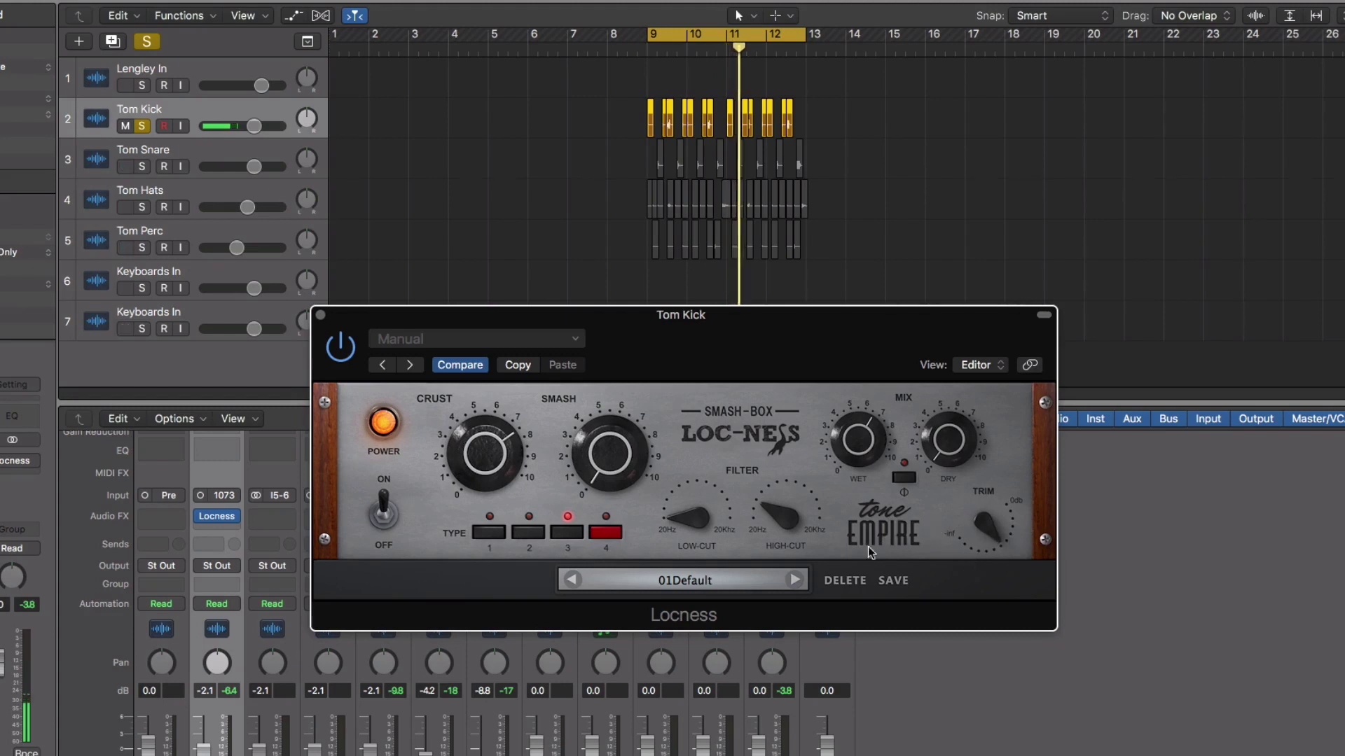
drag(785, 515, 790, 482)
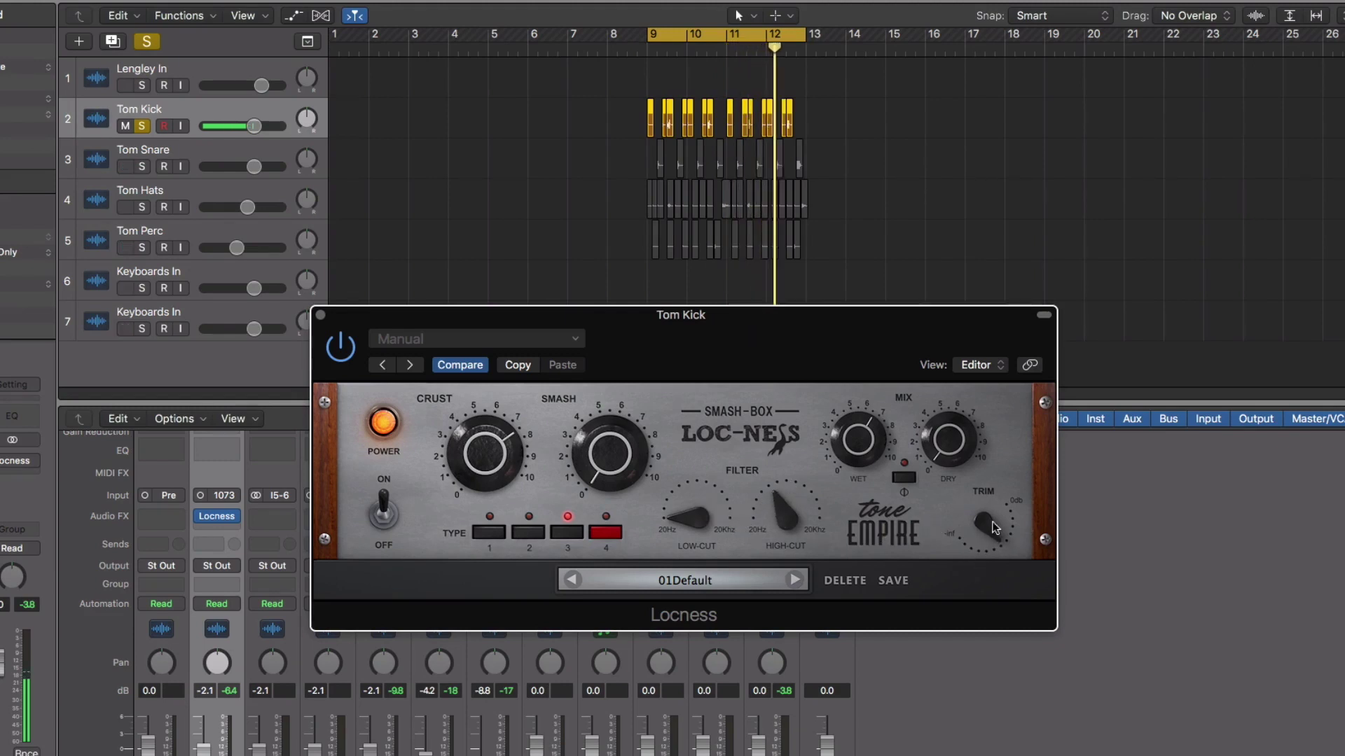
drag(937, 452, 960, 380)
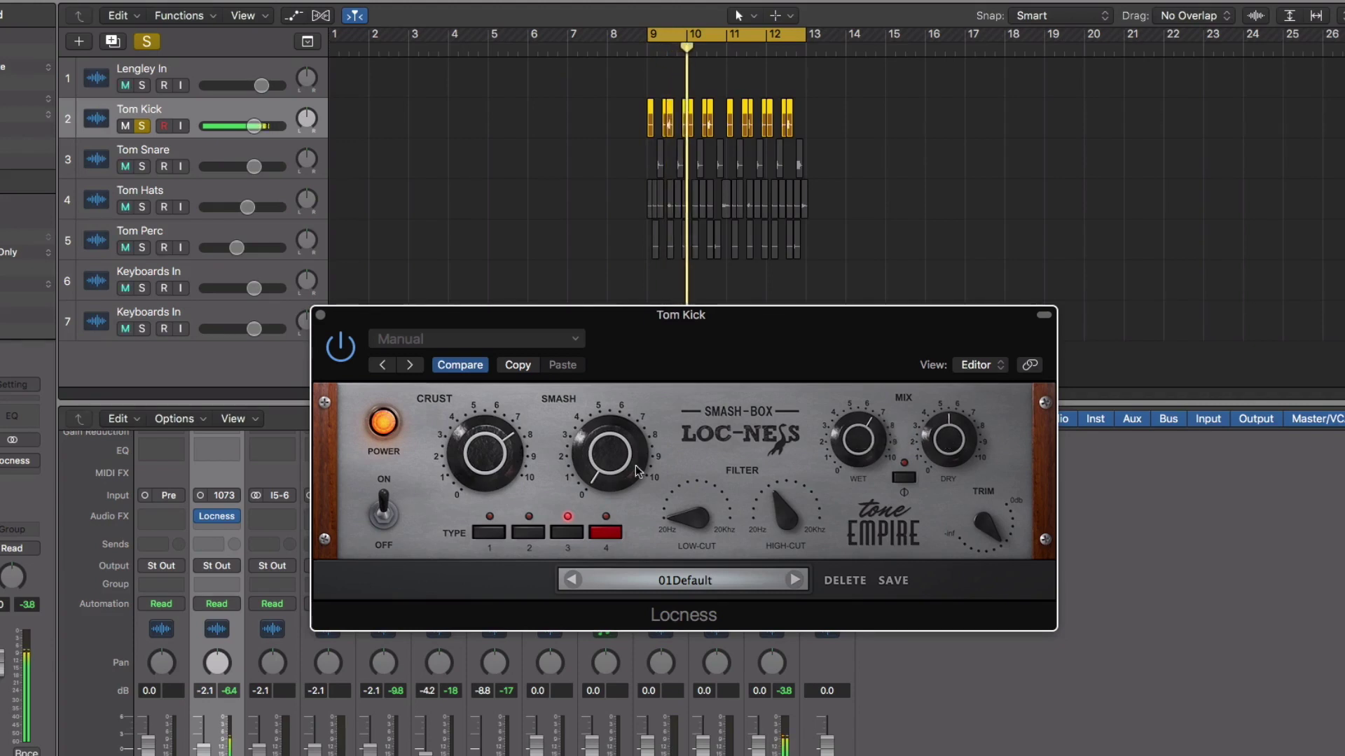
- Bypass Locness to compare levels, fine-tune the Trim, and switch the effect back on
click(379, 426)
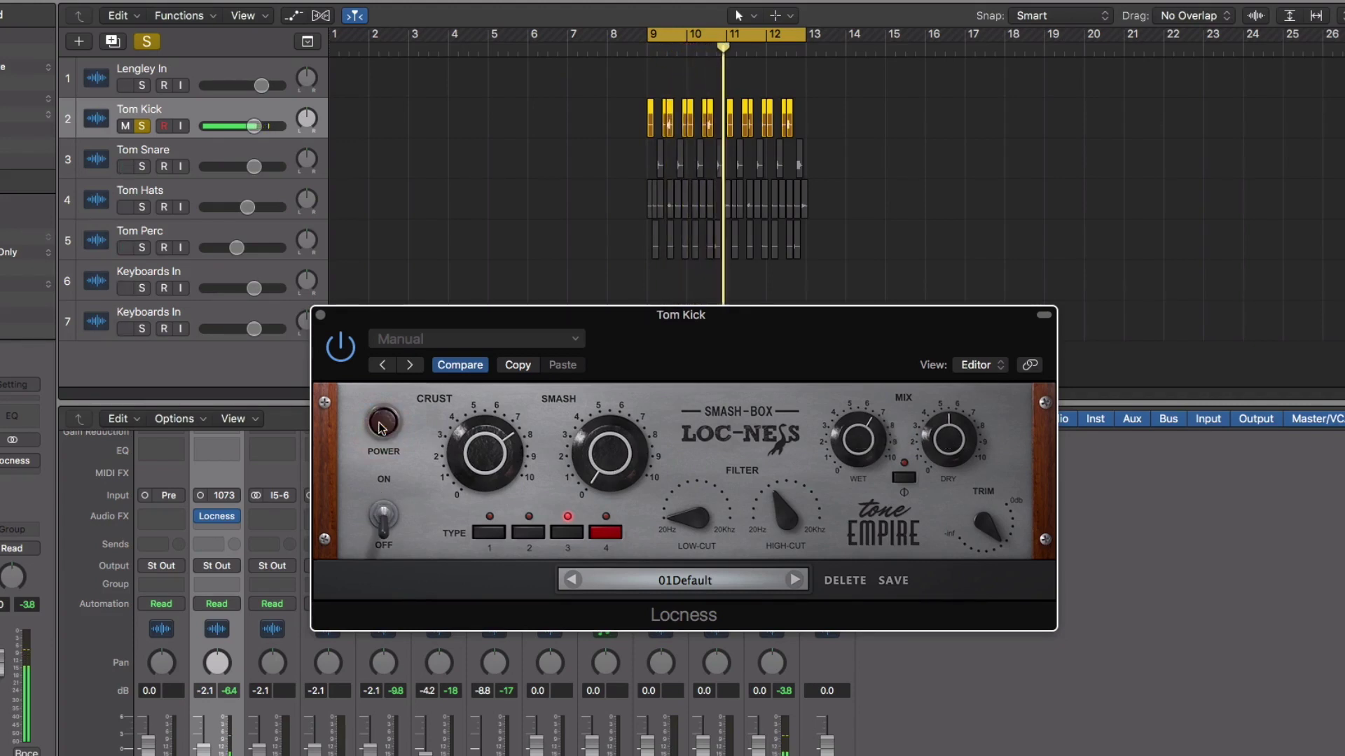
drag(968, 529, 972, 516)
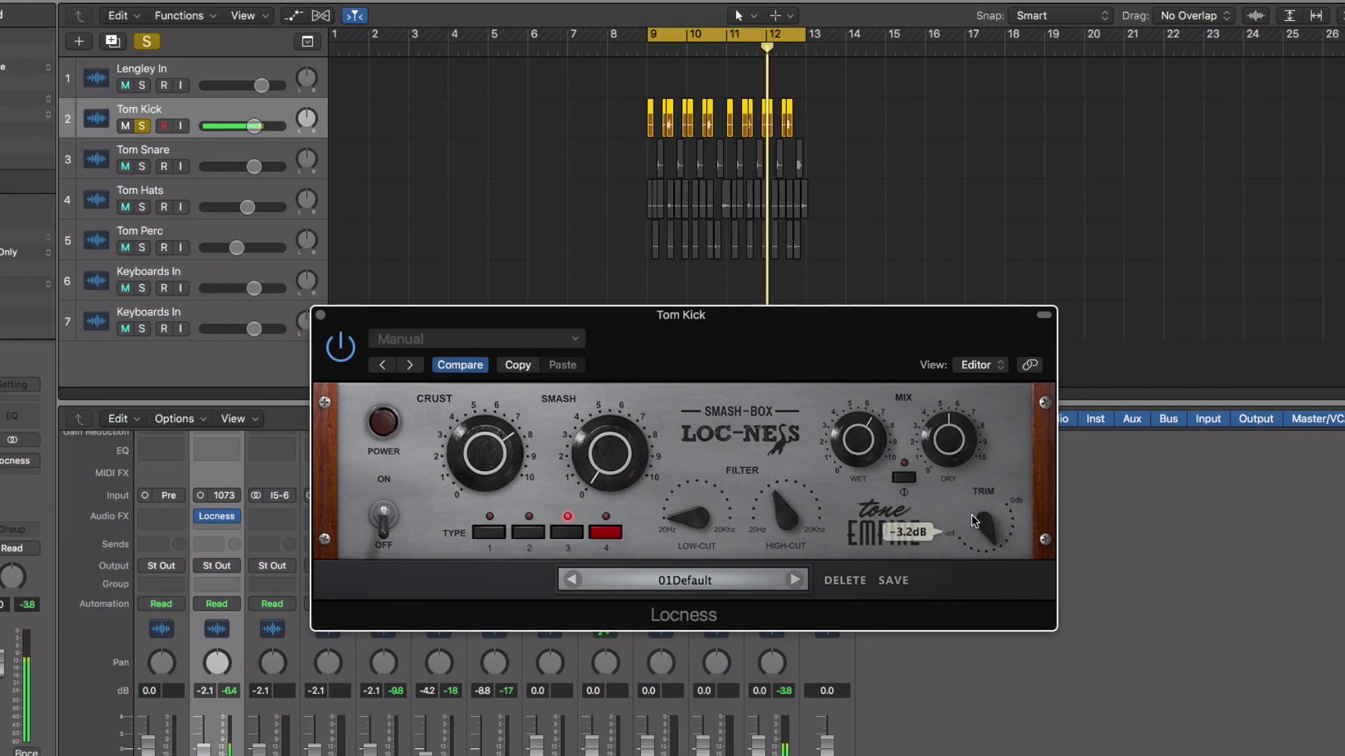
click(383, 424)
- Vary the Crust amount around 7 and step through the saturation types, ending on type 3
drag(480, 459, 487, 452)
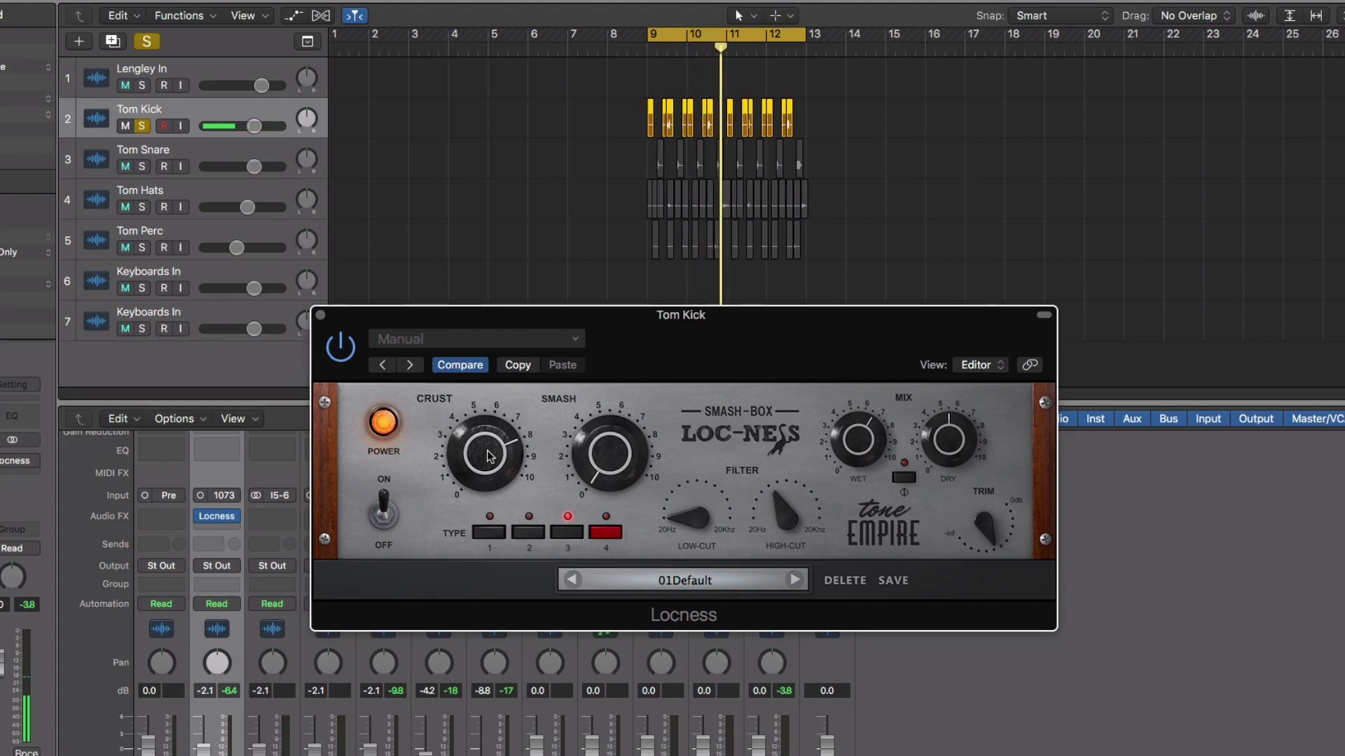
drag(490, 442, 493, 460)
click(490, 534)
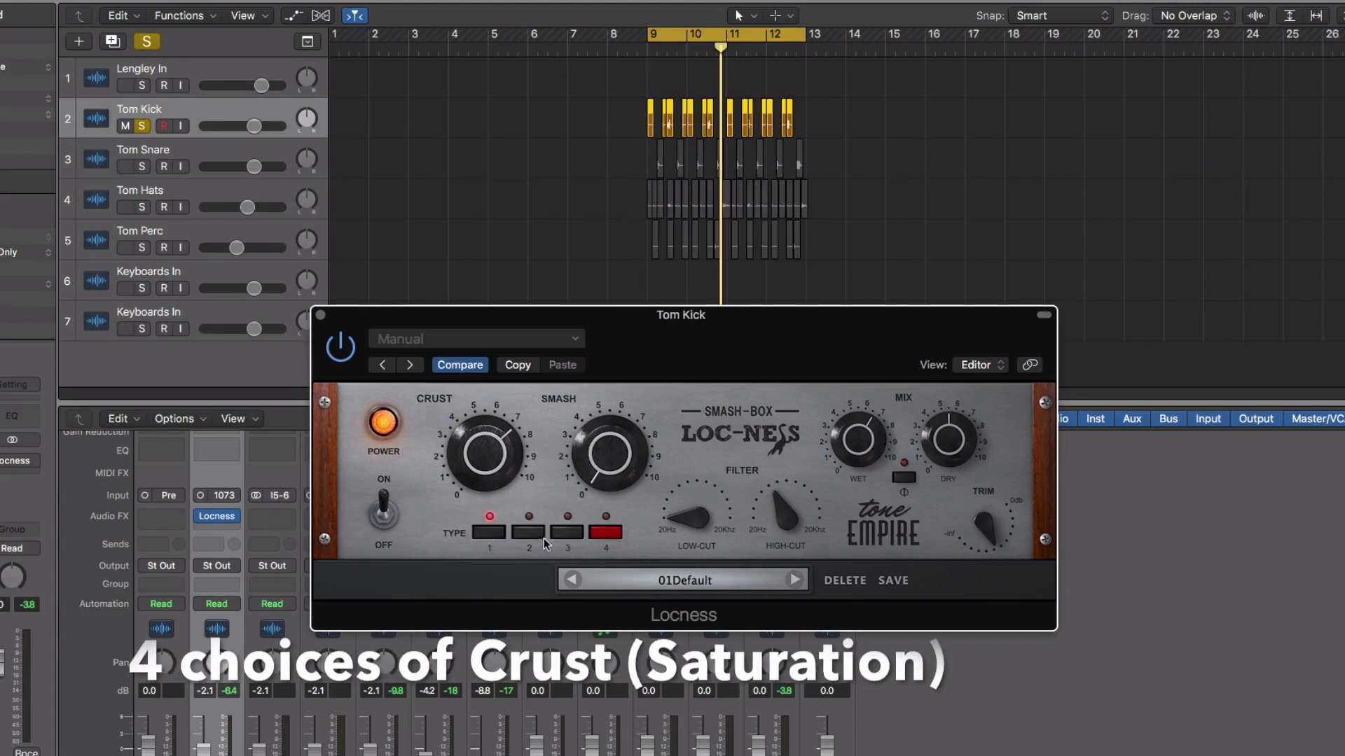
click(607, 533)
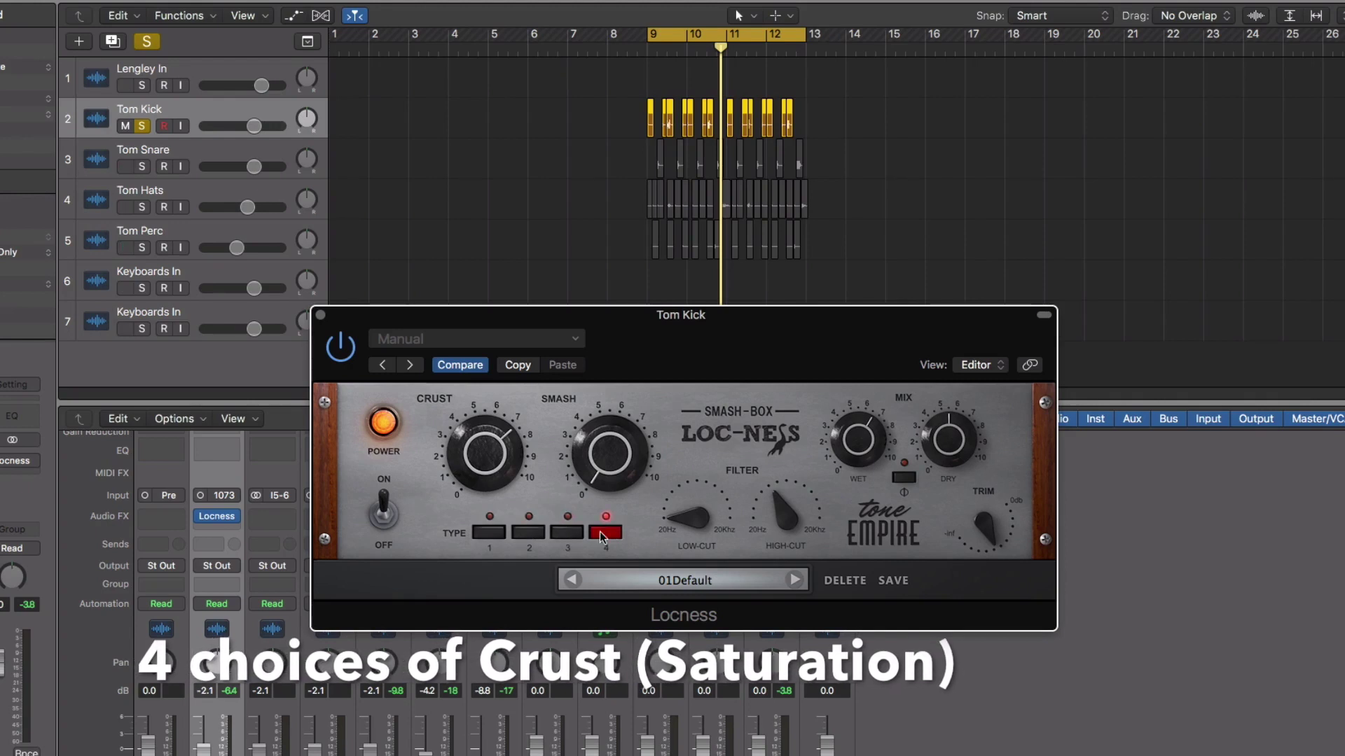
click(530, 534)
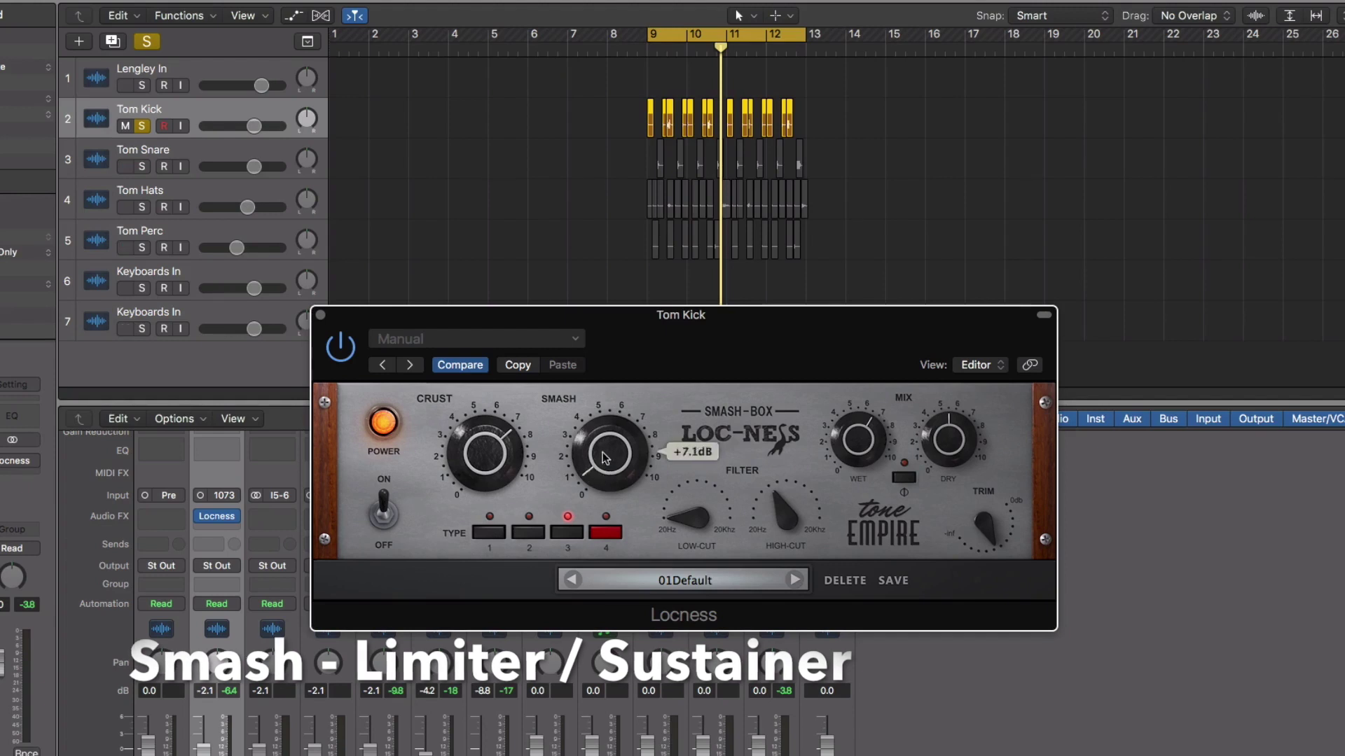
- Vary the Smash and Dry amounts and set the Wet level to about -9.2 dB
drag(604, 434, 600, 490)
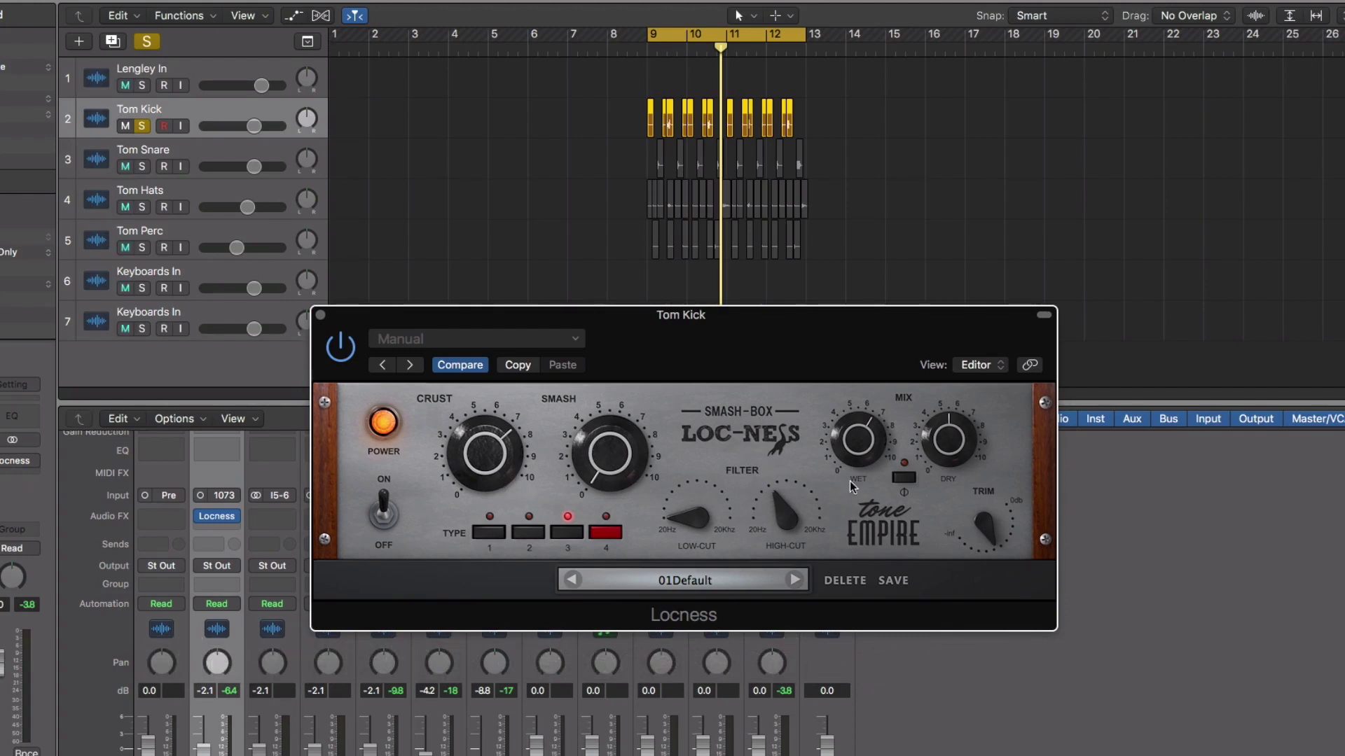
drag(863, 432, 864, 444)
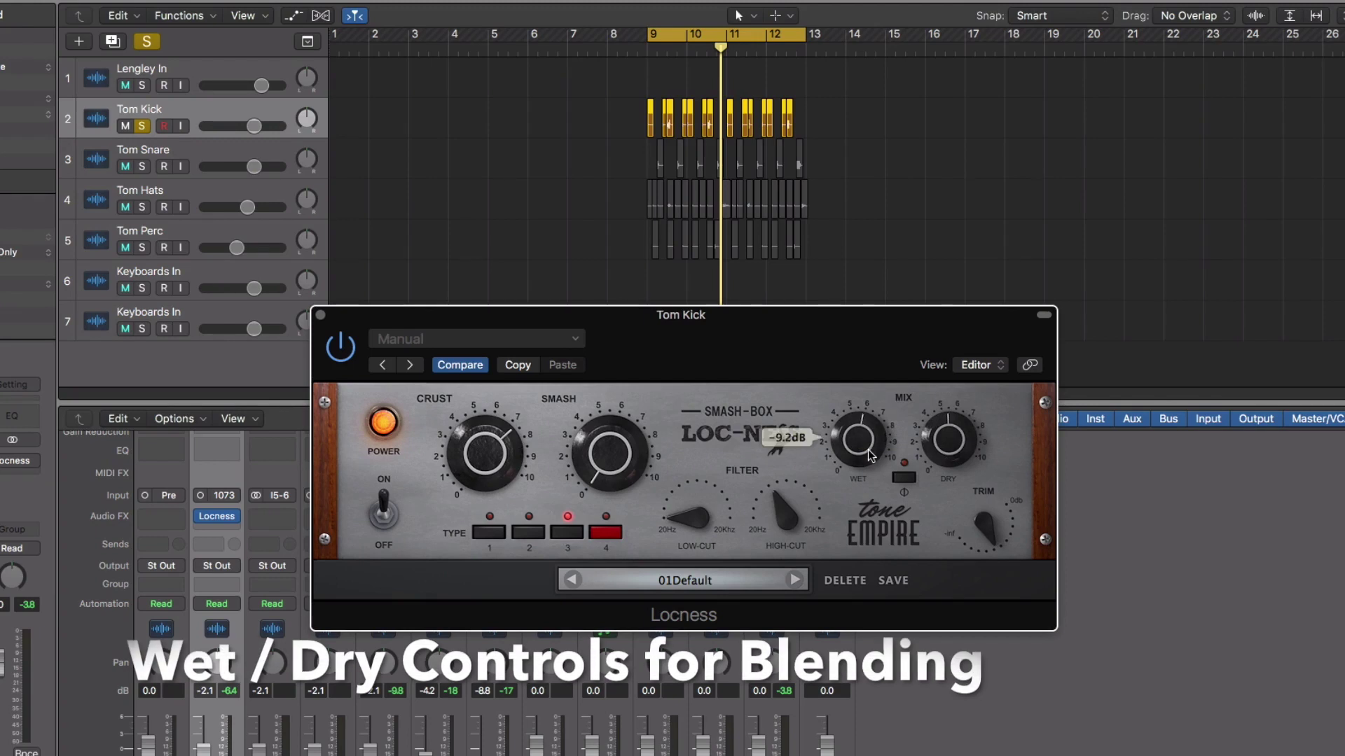
drag(951, 443, 952, 438)
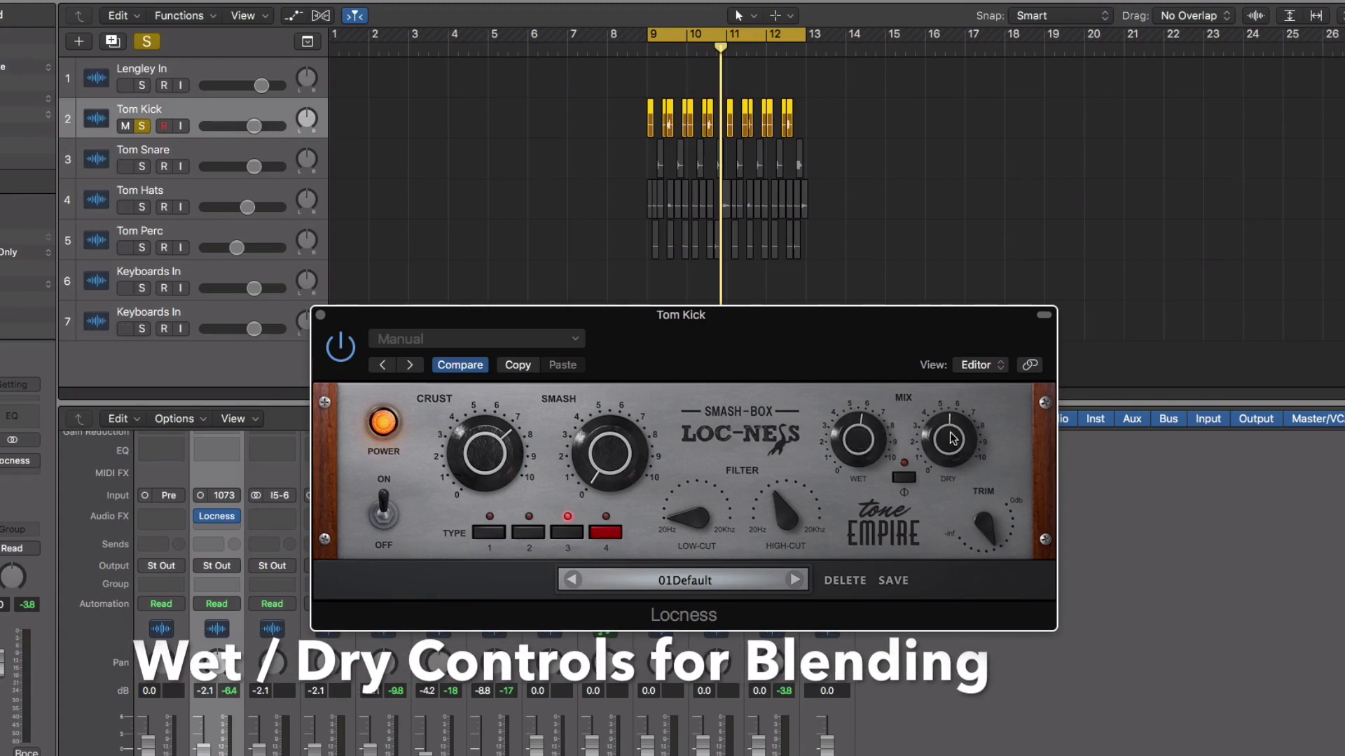
- Play the soloed kick with the mixer shown, and toggle Locness off and on to compare the sound
key(space)
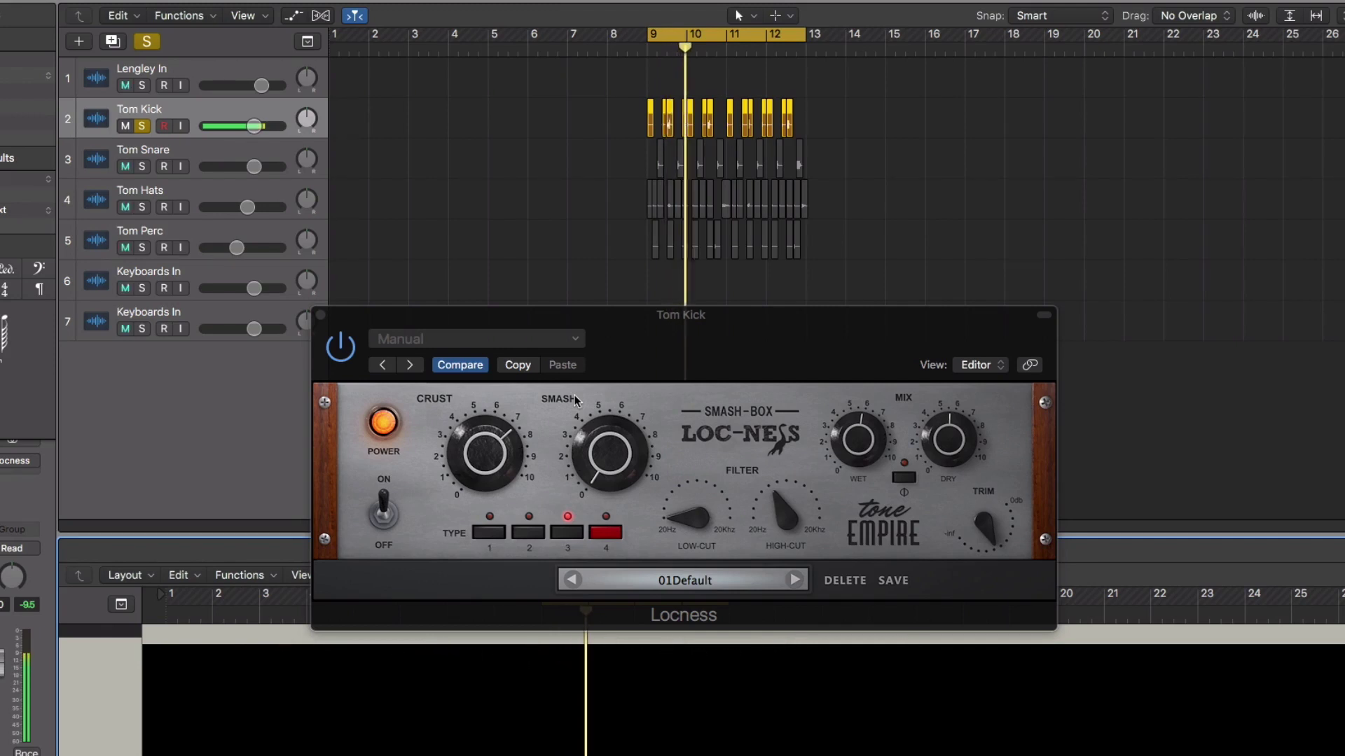
key(x)
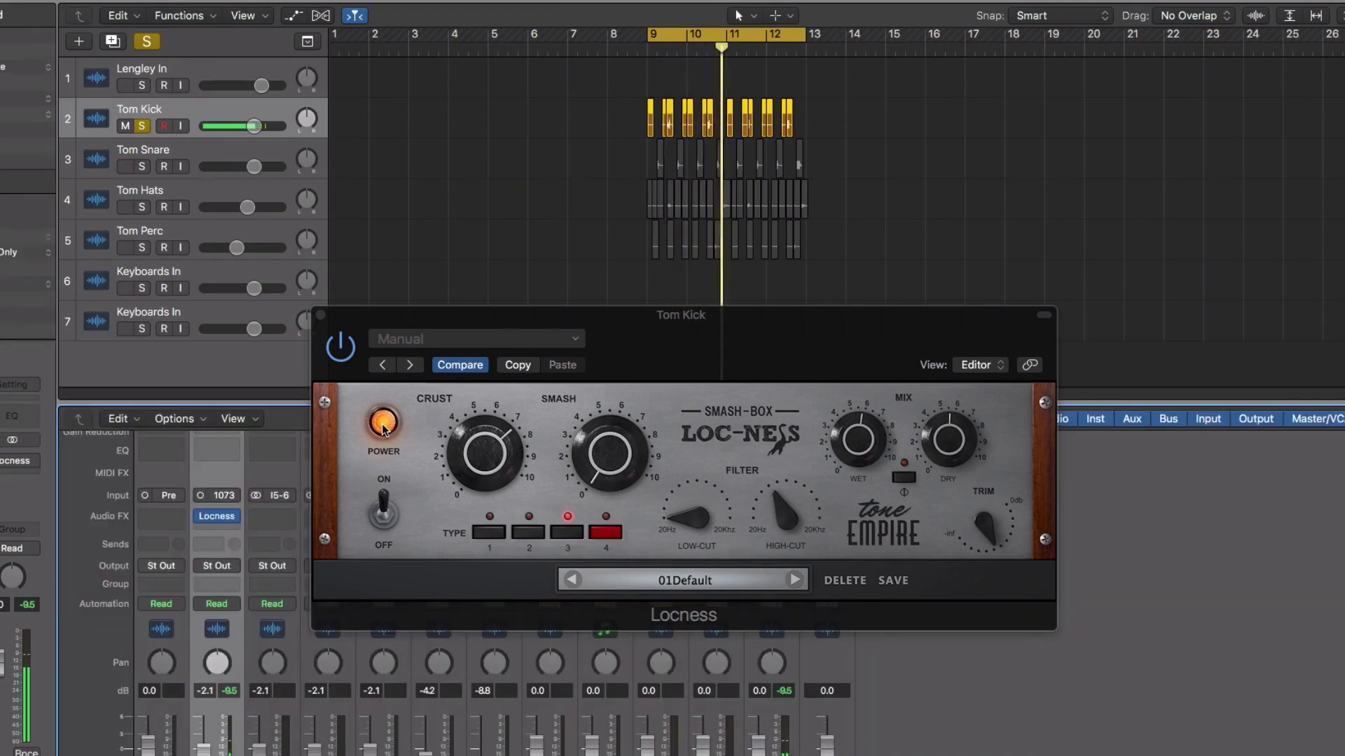
click(382, 425)
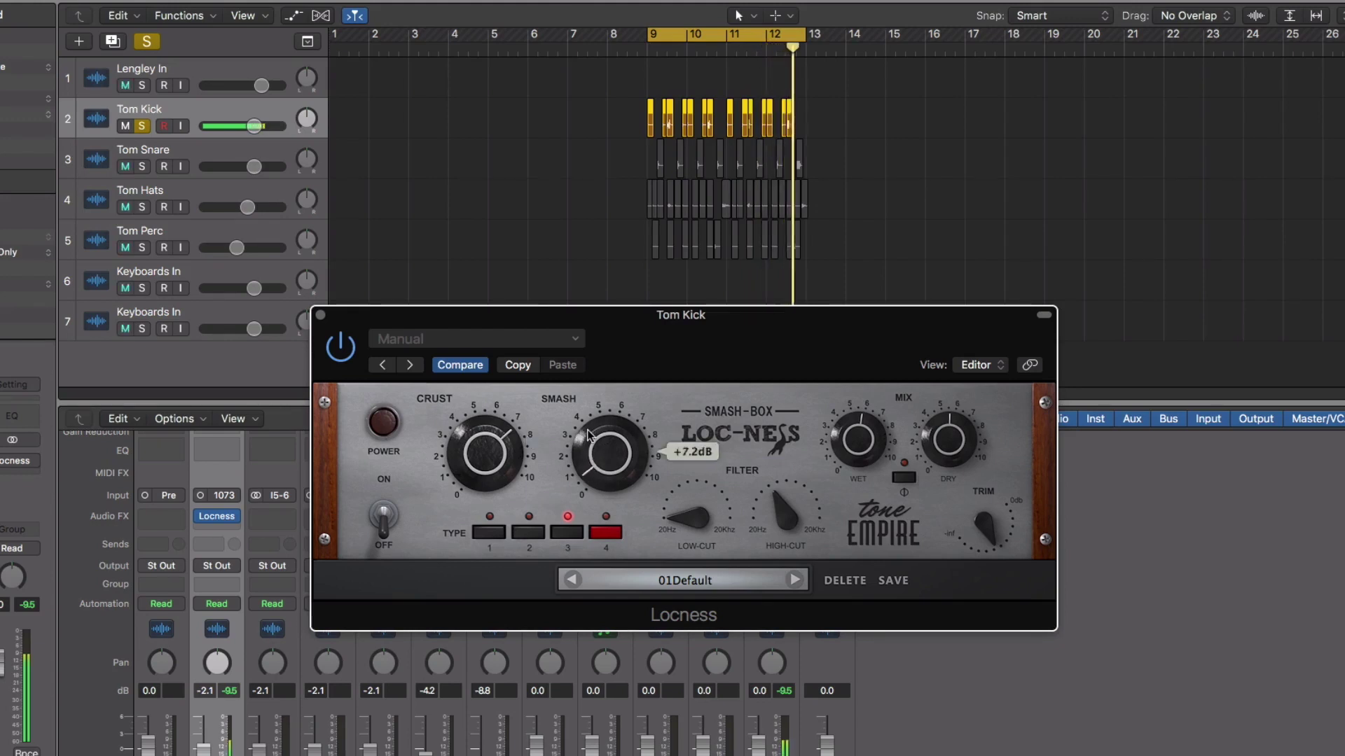
click(383, 424)
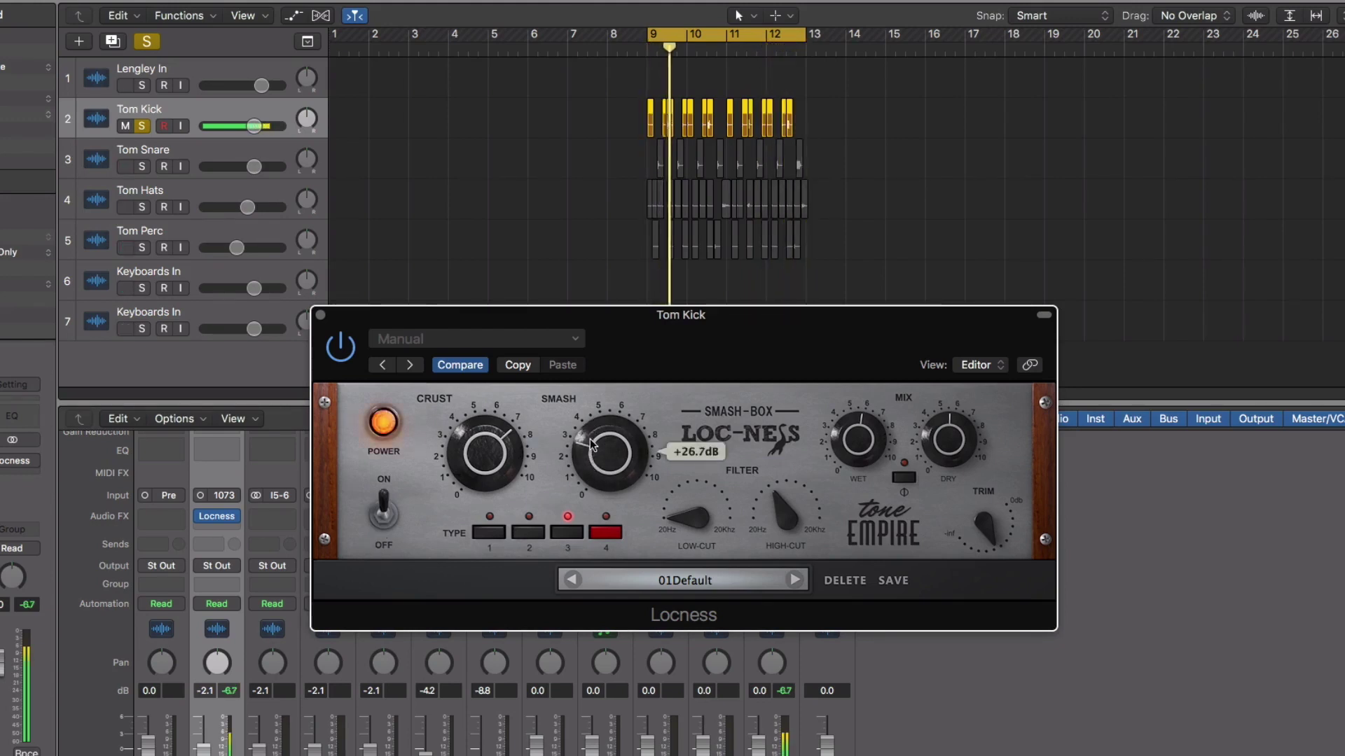
- Raise Smash to between 2 and 3, lower Wet to about -16 dB, and compare the kick against bypass
mouse_move(872, 451)
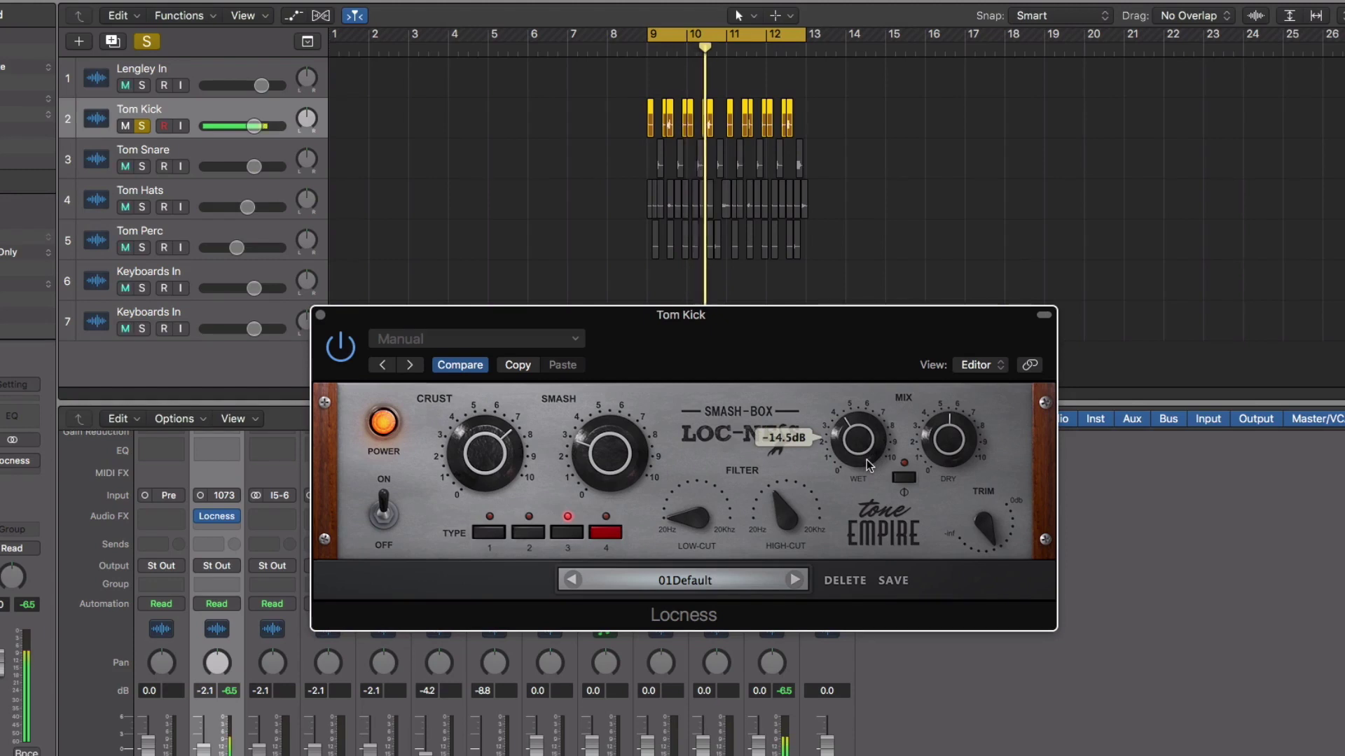
mouse_move(627, 434)
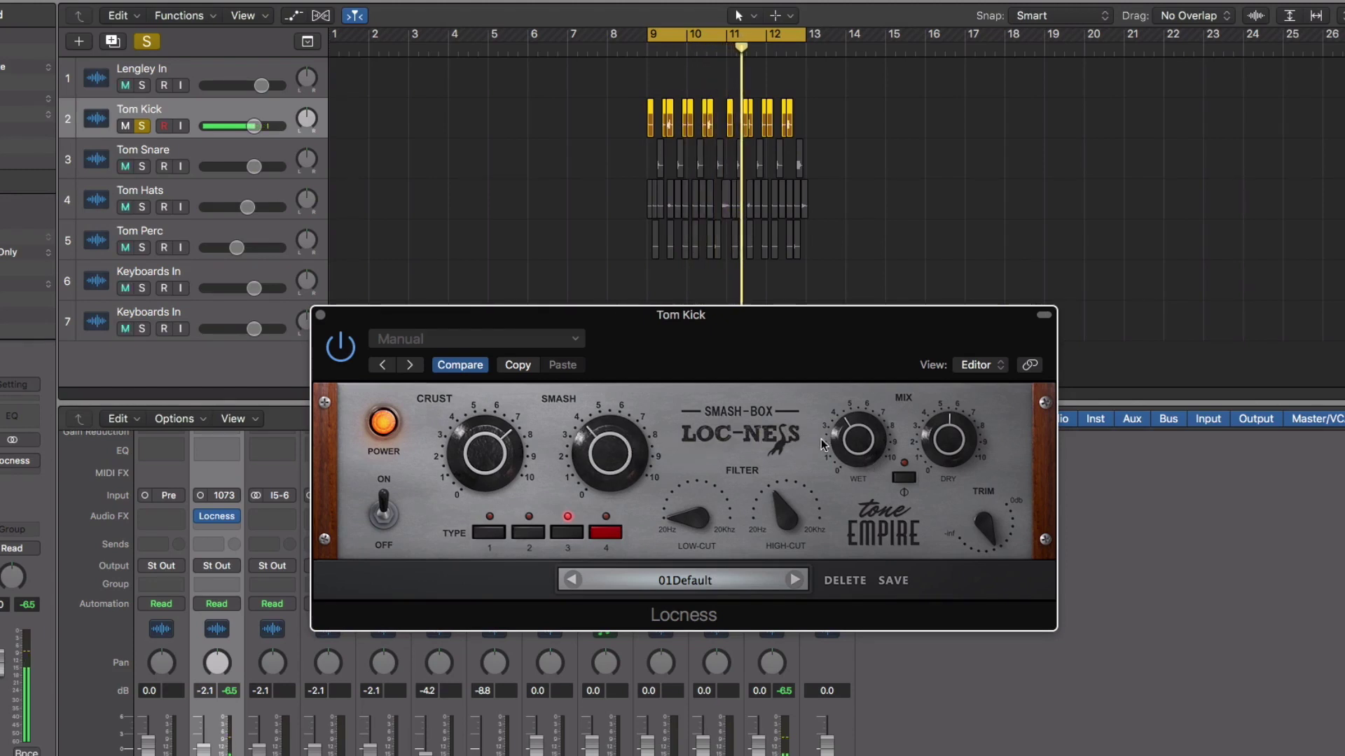
mouse_move(632, 463)
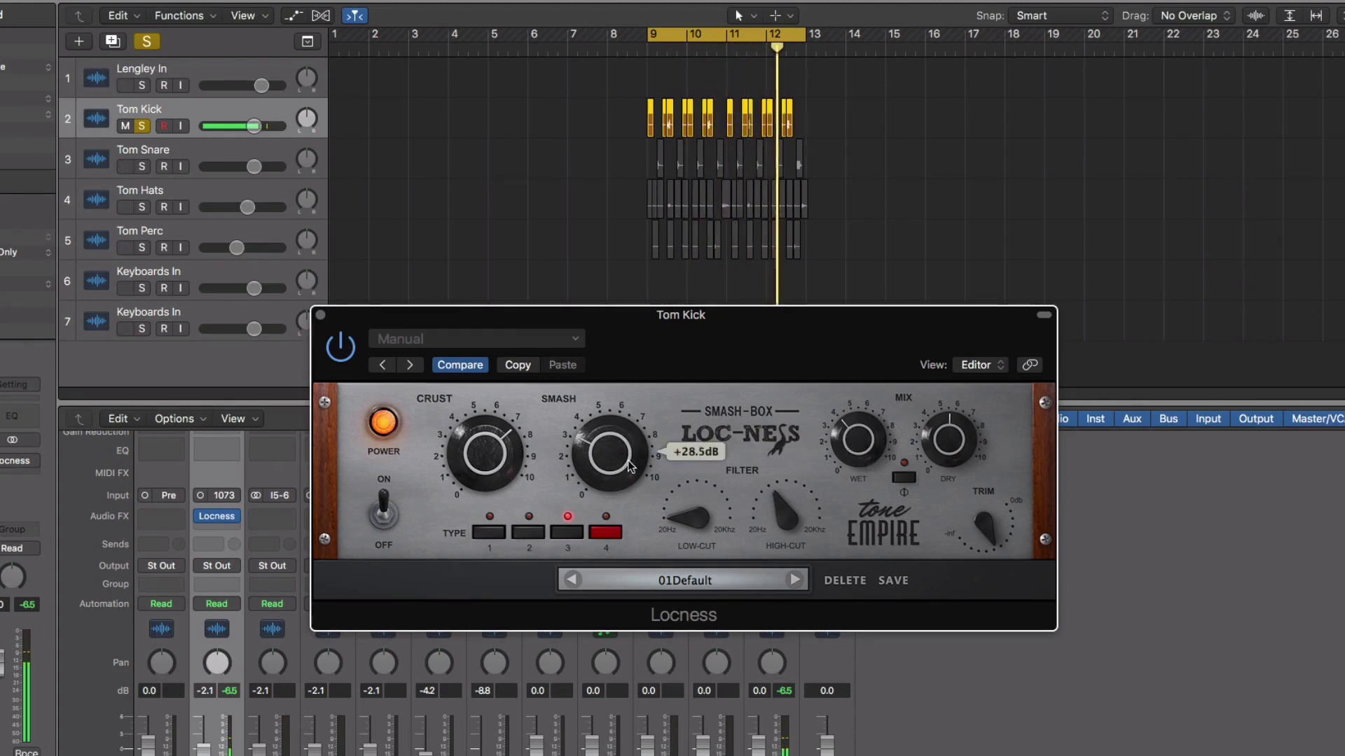
mouse_move(984, 524)
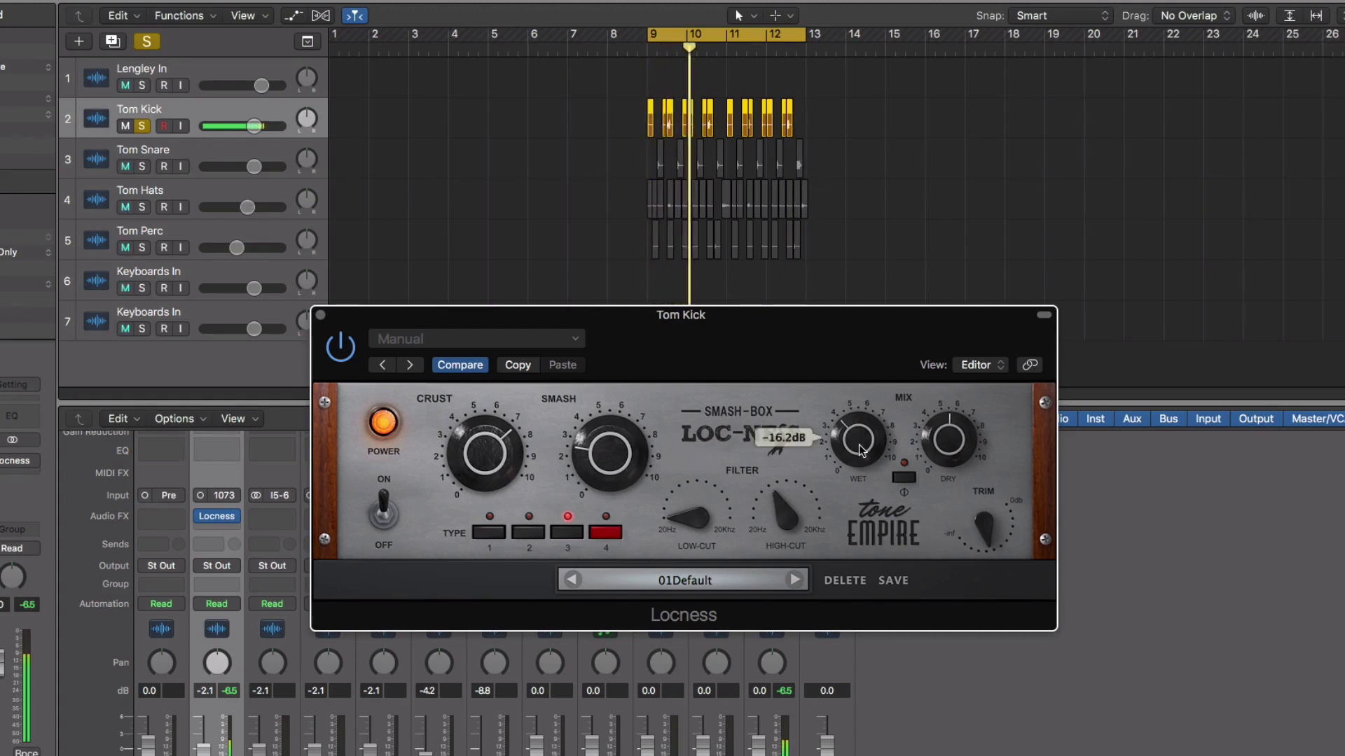
click(381, 424)
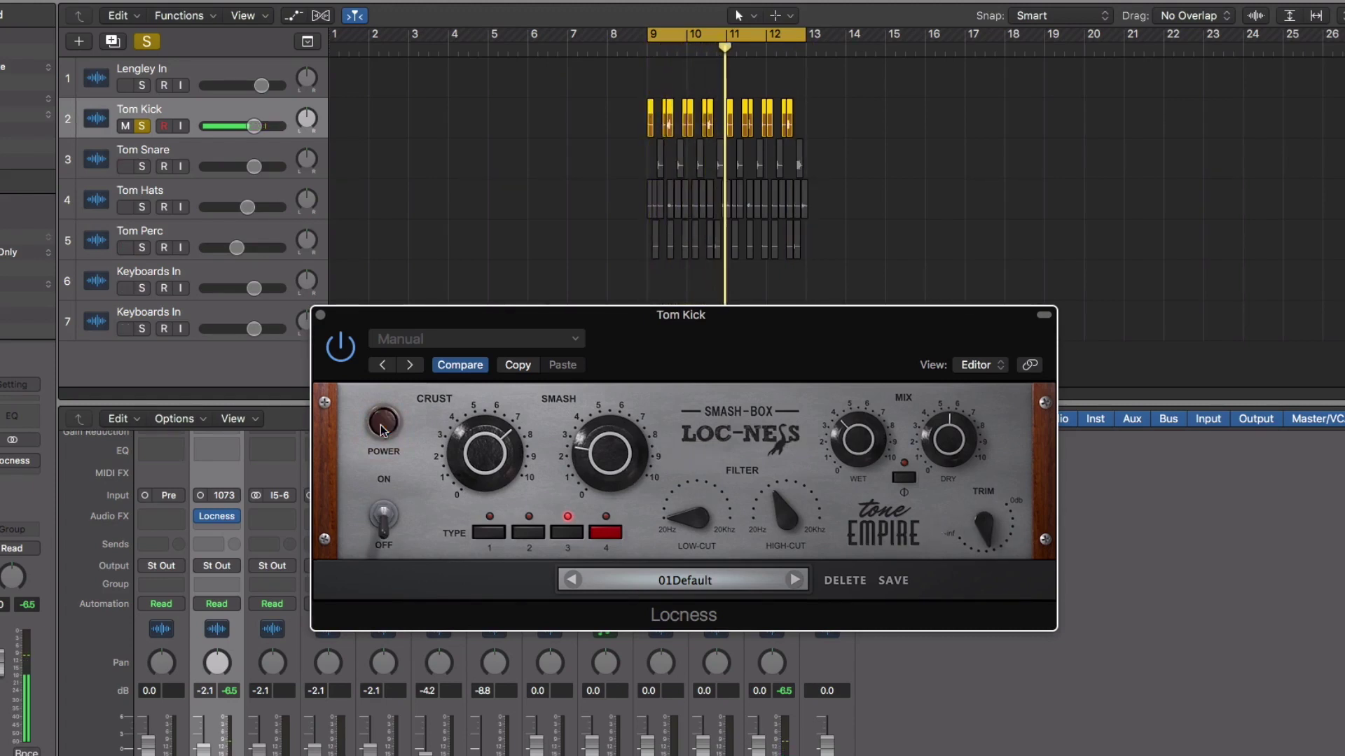
click(381, 428)
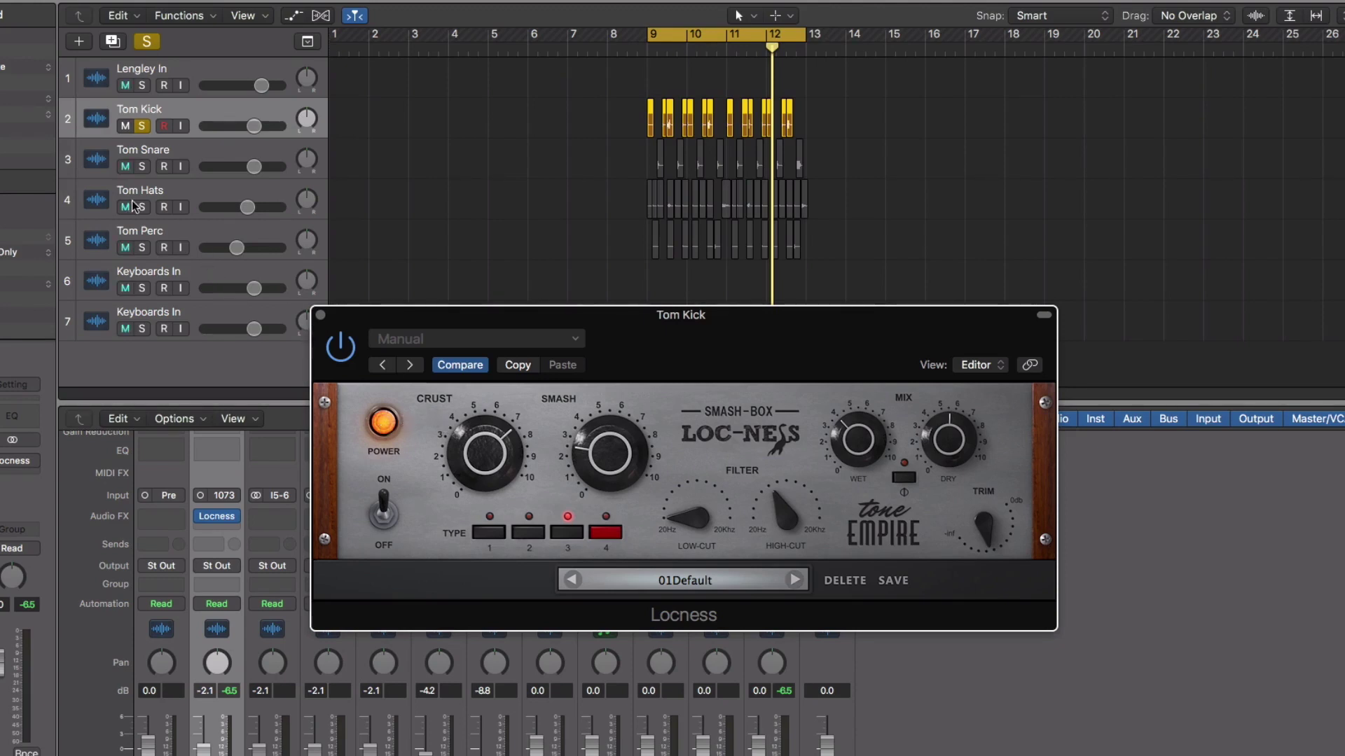
- Unsolo Tom Kick, play the full drum loop, and toggle Locness off and on to compare in context
click(142, 127)
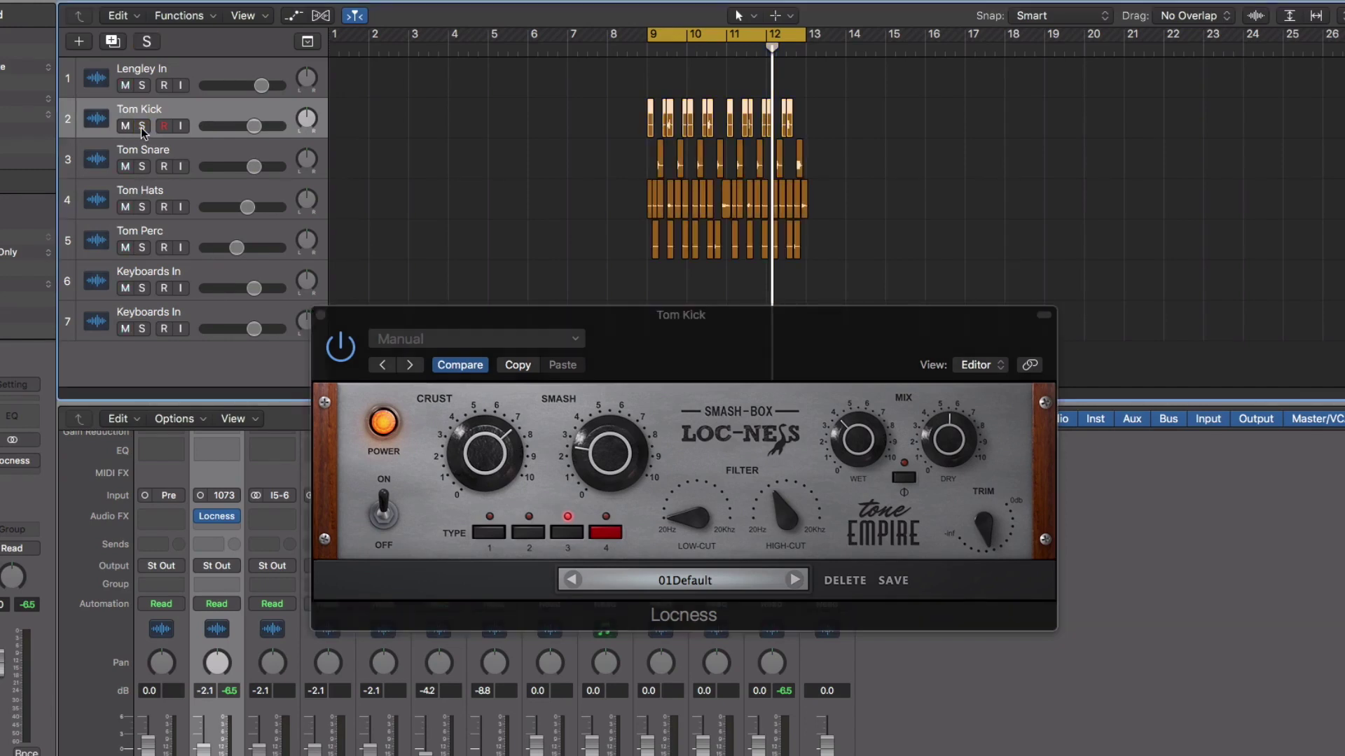
key(space)
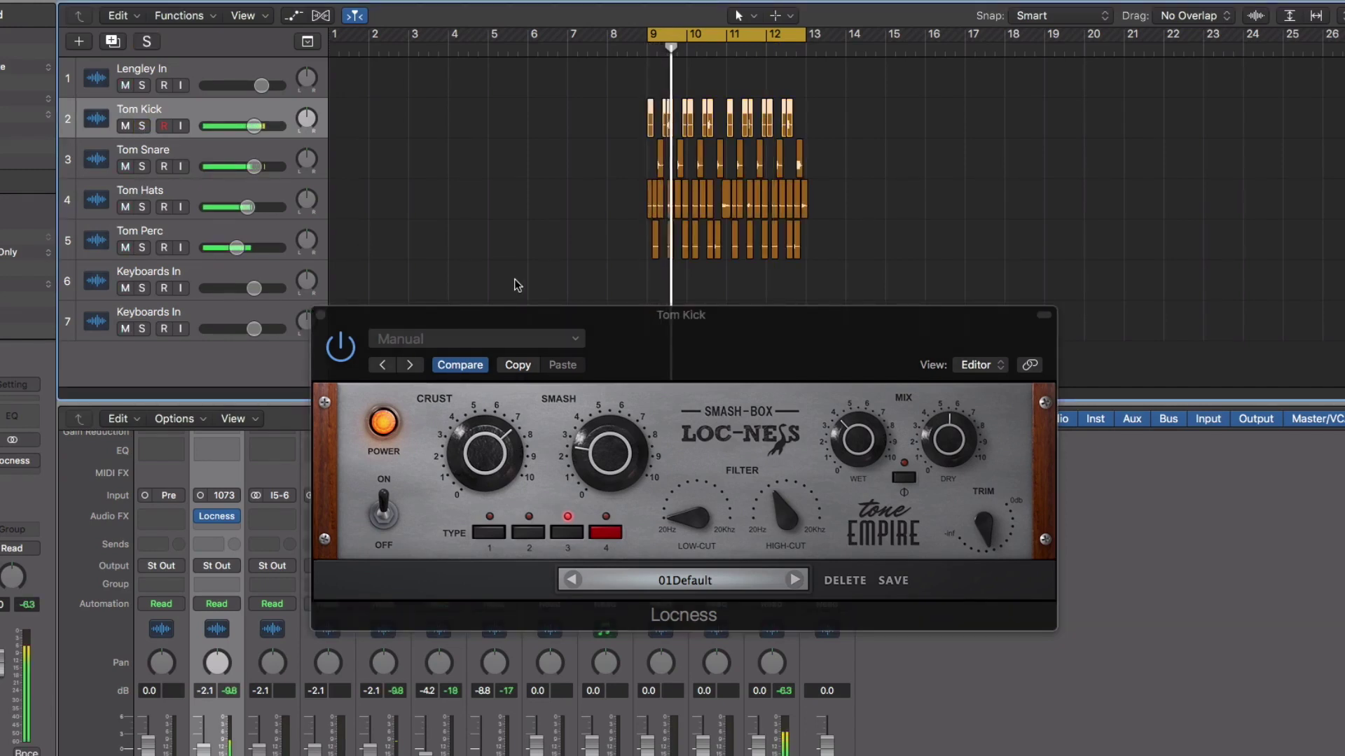
click(379, 426)
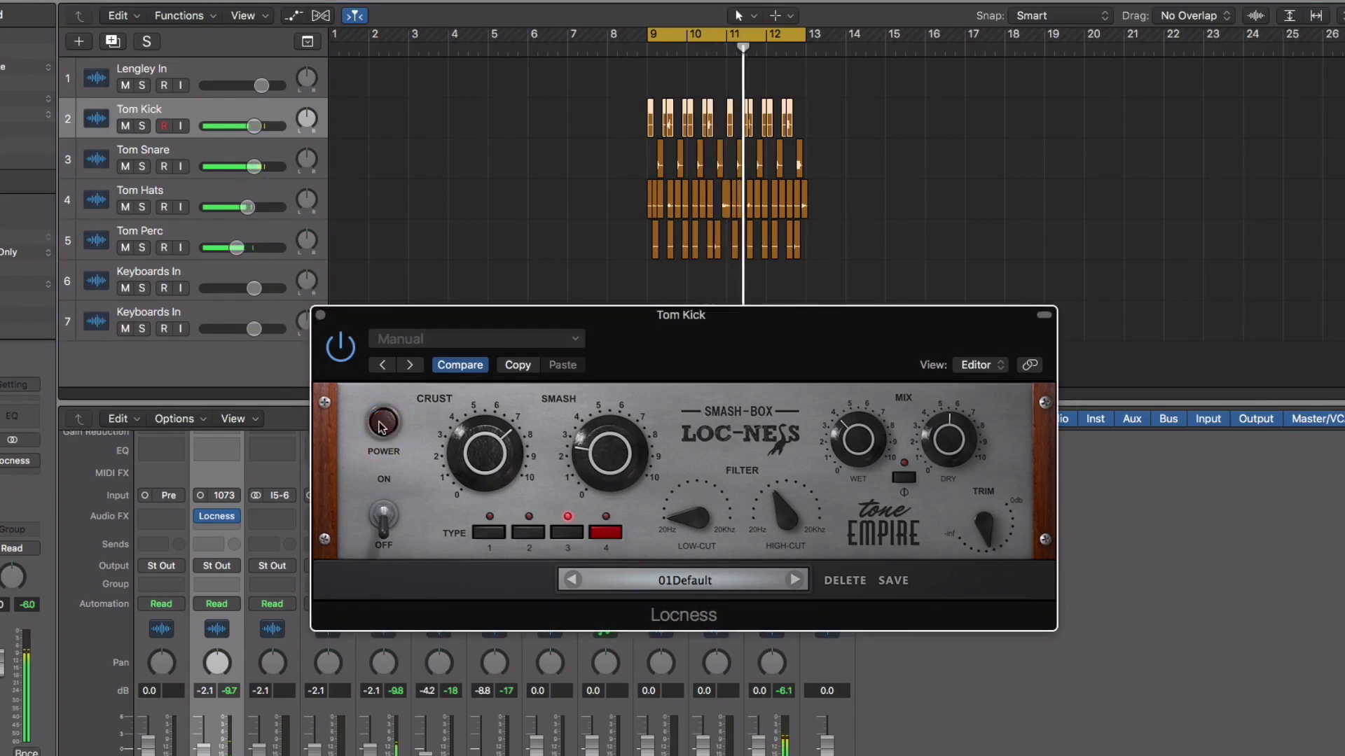
click(482, 301)
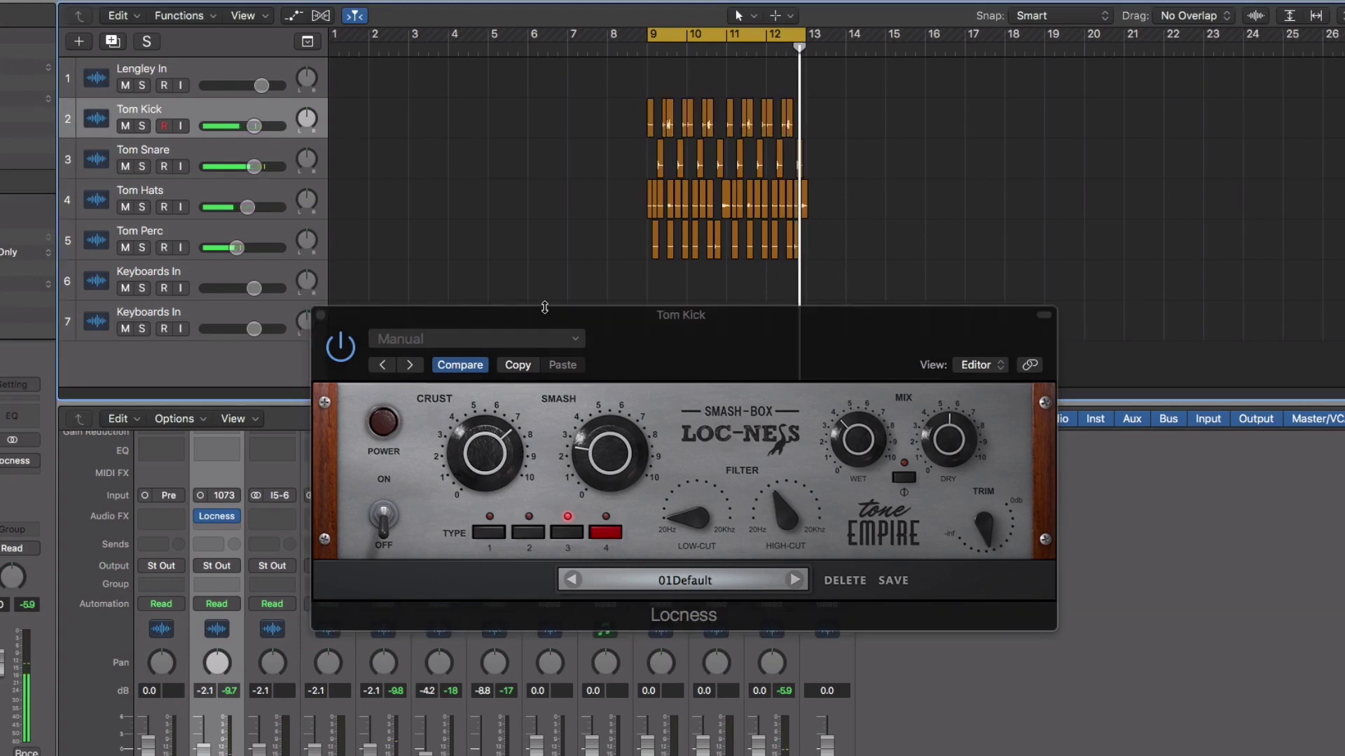
click(389, 433)
- Select the Tom Snare track and close the Tom Kick plug-in window
click(219, 154)
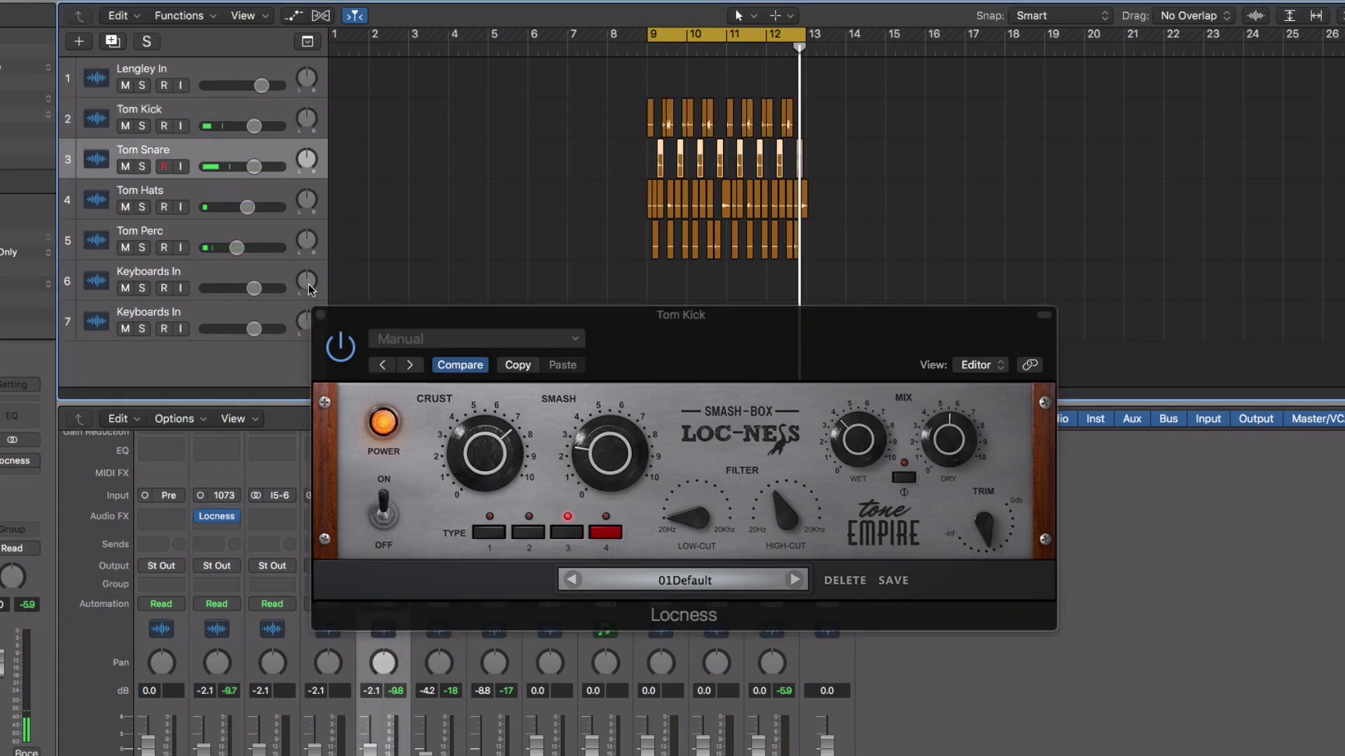
click(321, 316)
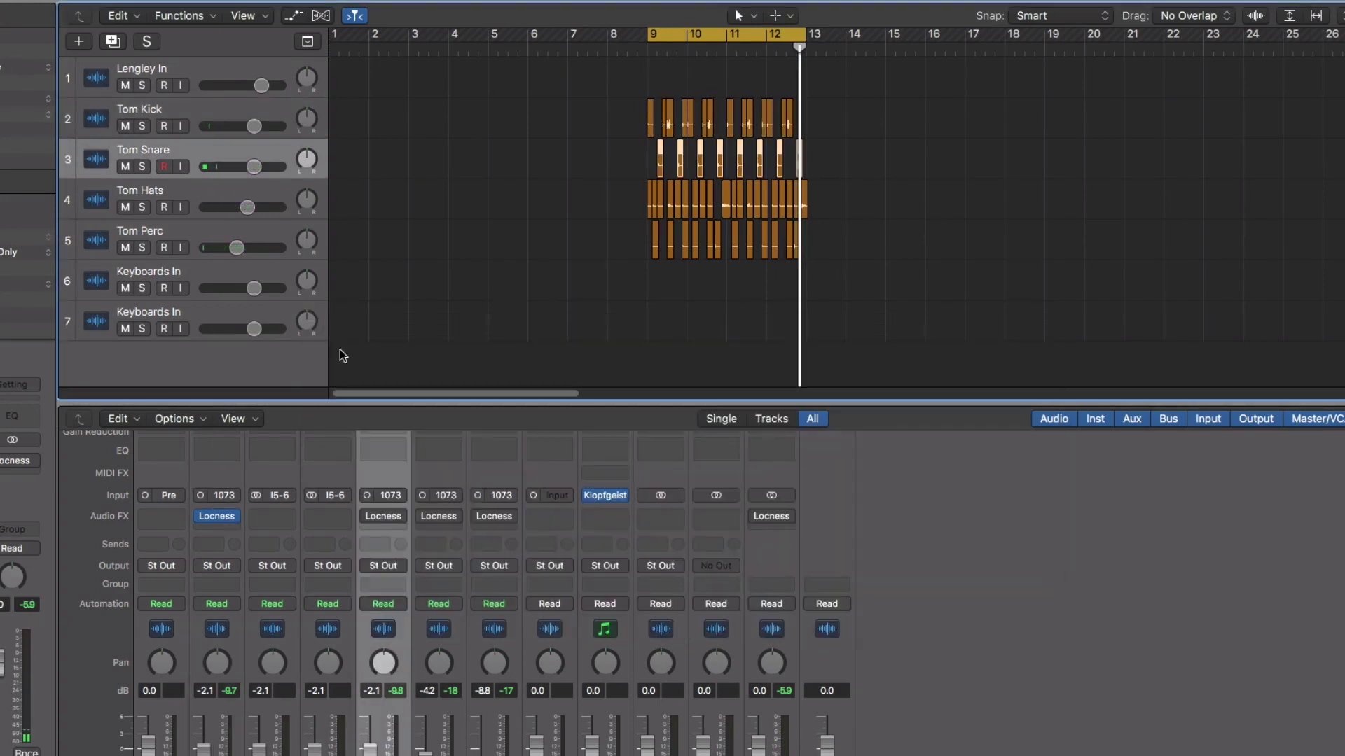
- Open Locness on Tom Snare, set Crust between 2 and 3 and Smash to about 5, and rebalance Trim
click(385, 517)
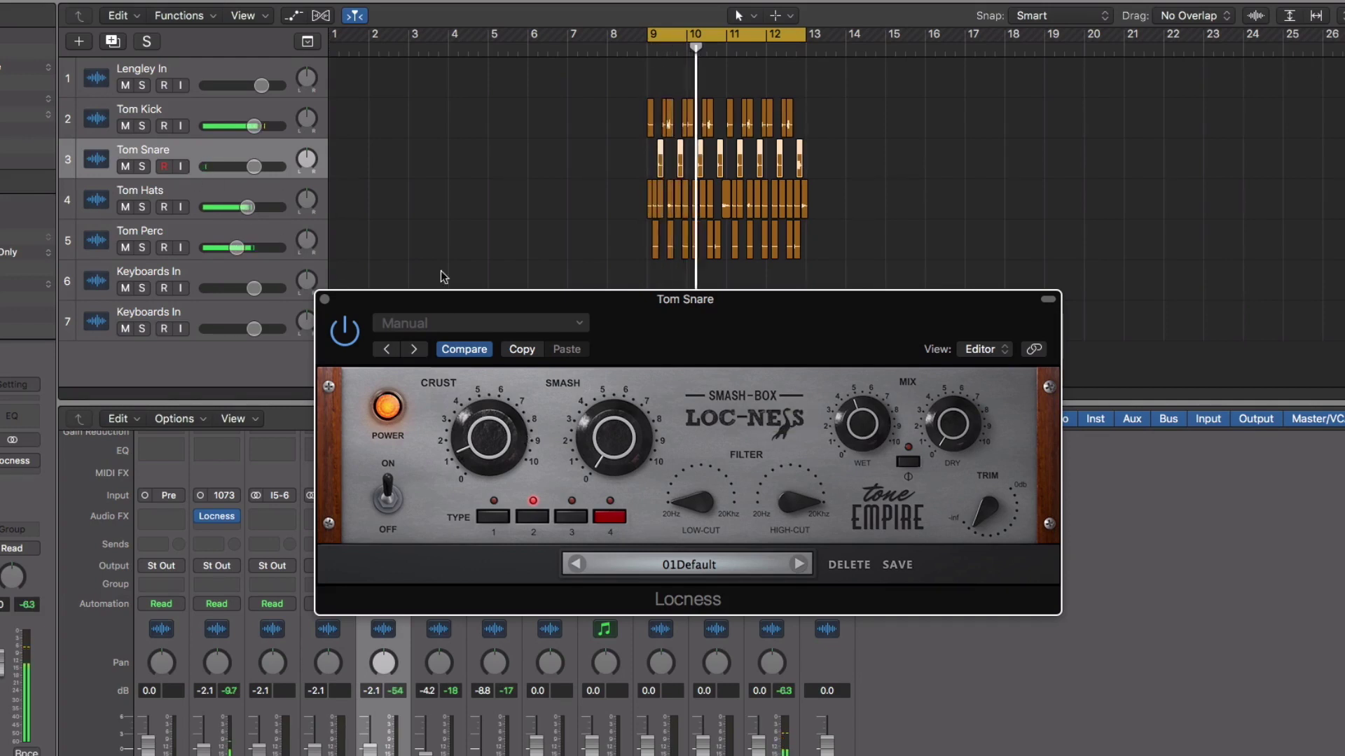
drag(979, 518, 976, 564)
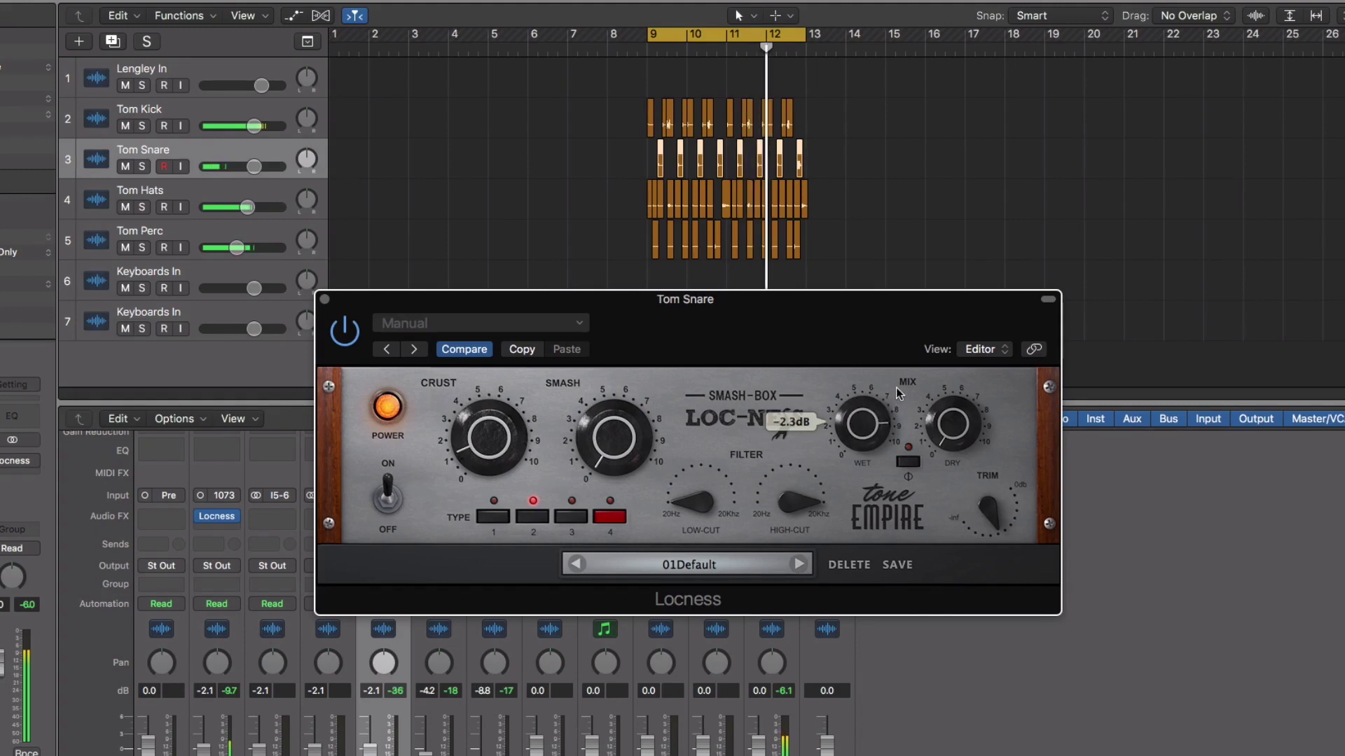
drag(513, 446, 512, 413)
drag(606, 427, 604, 381)
drag(988, 515, 988, 476)
drag(631, 438, 634, 415)
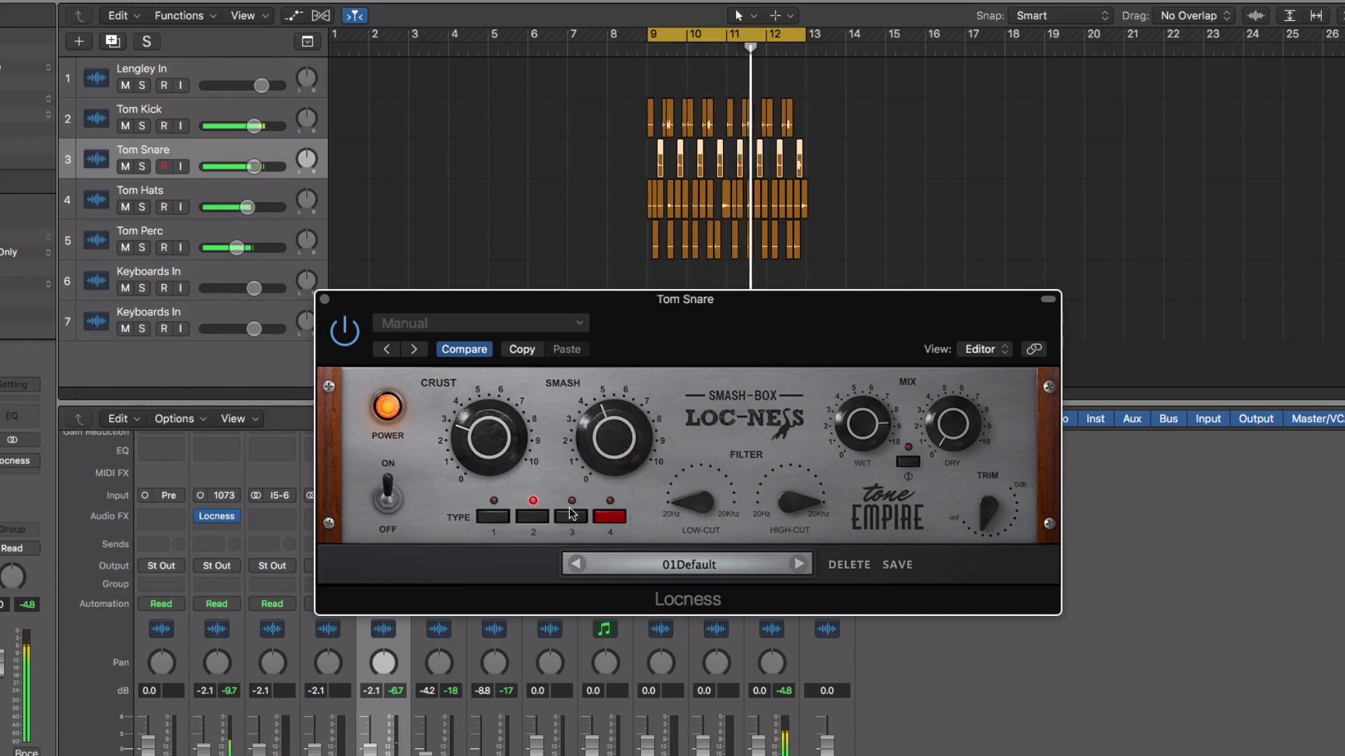
- Switch the snare to Type 3, set Wet between 5 and 6 and Dry to about 7, and raise Smash between 7 and 8
drag(859, 420, 860, 457)
drag(961, 420, 973, 410)
drag(867, 417, 866, 429)
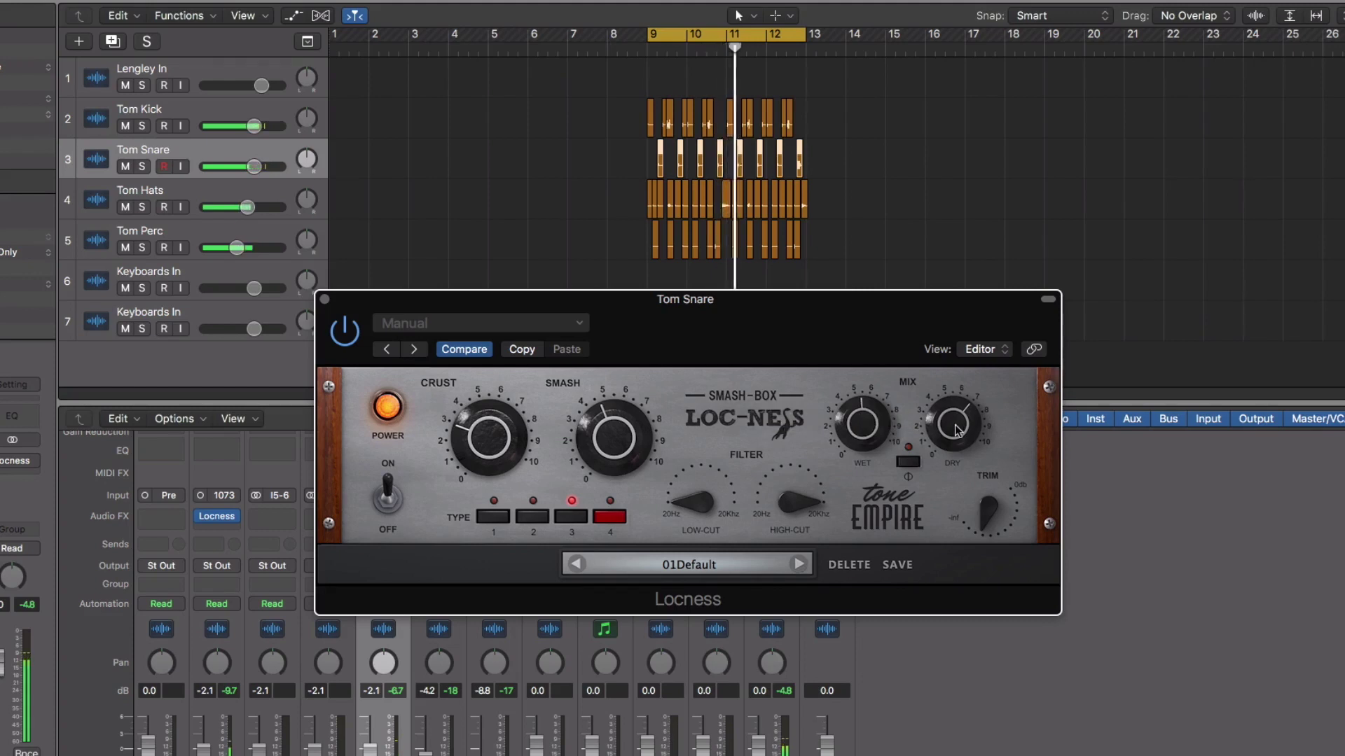
drag(652, 444, 671, 408)
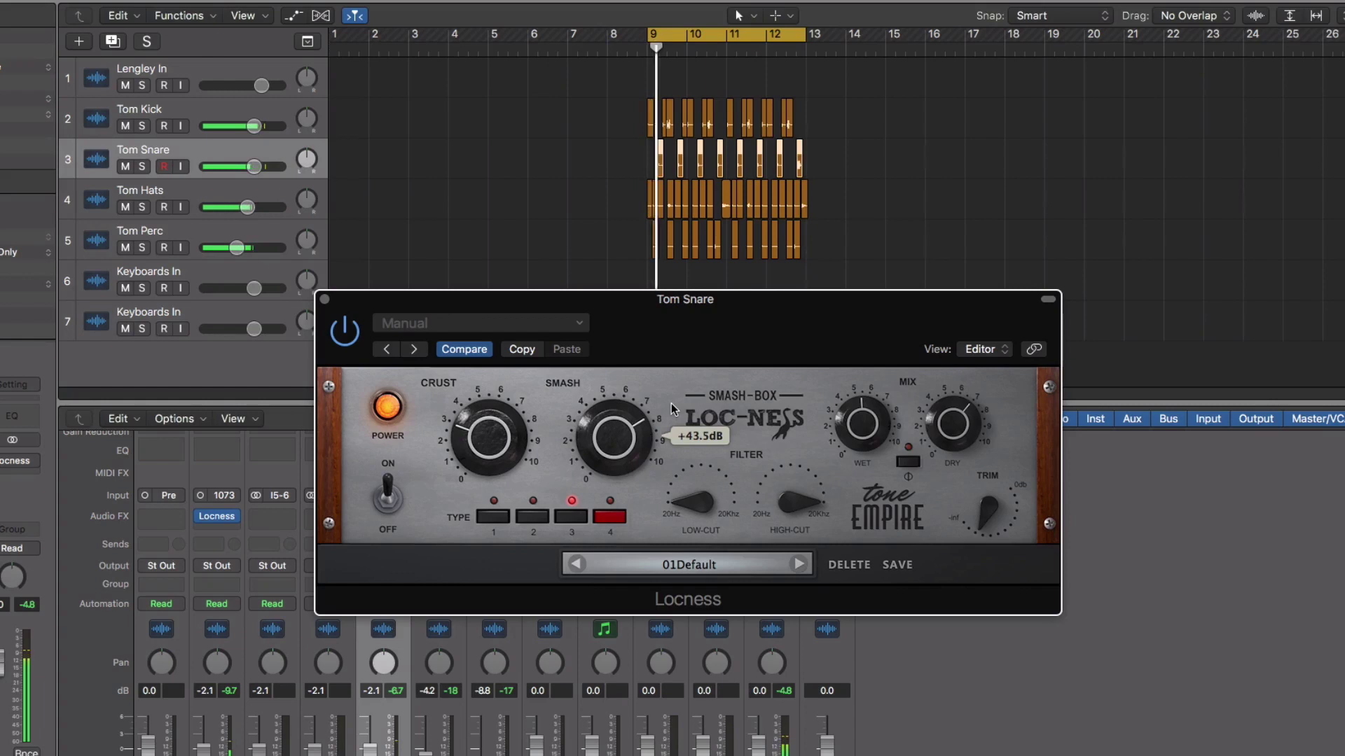
- Toggle Locness off and on to compare the snare in the full loop, fine-tuning Trim to match levels
click(389, 408)
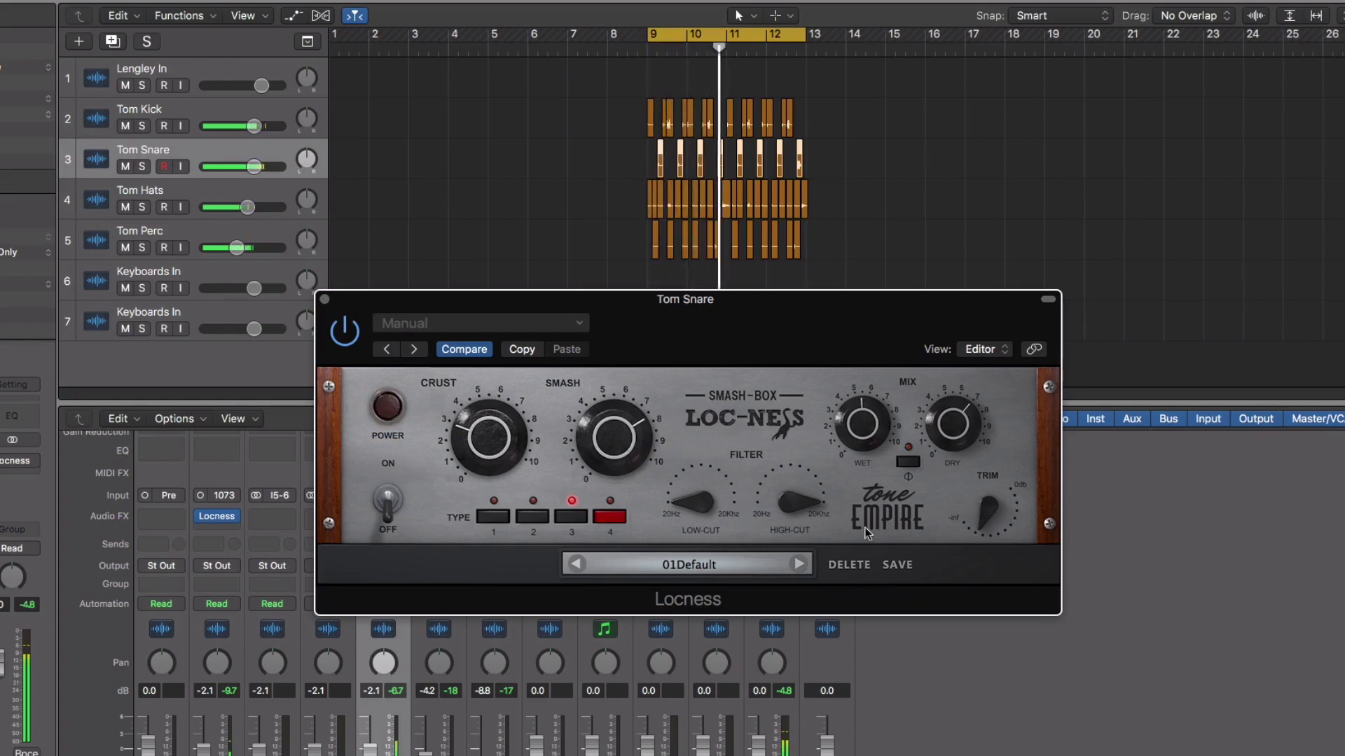
drag(978, 509, 979, 512)
click(387, 407)
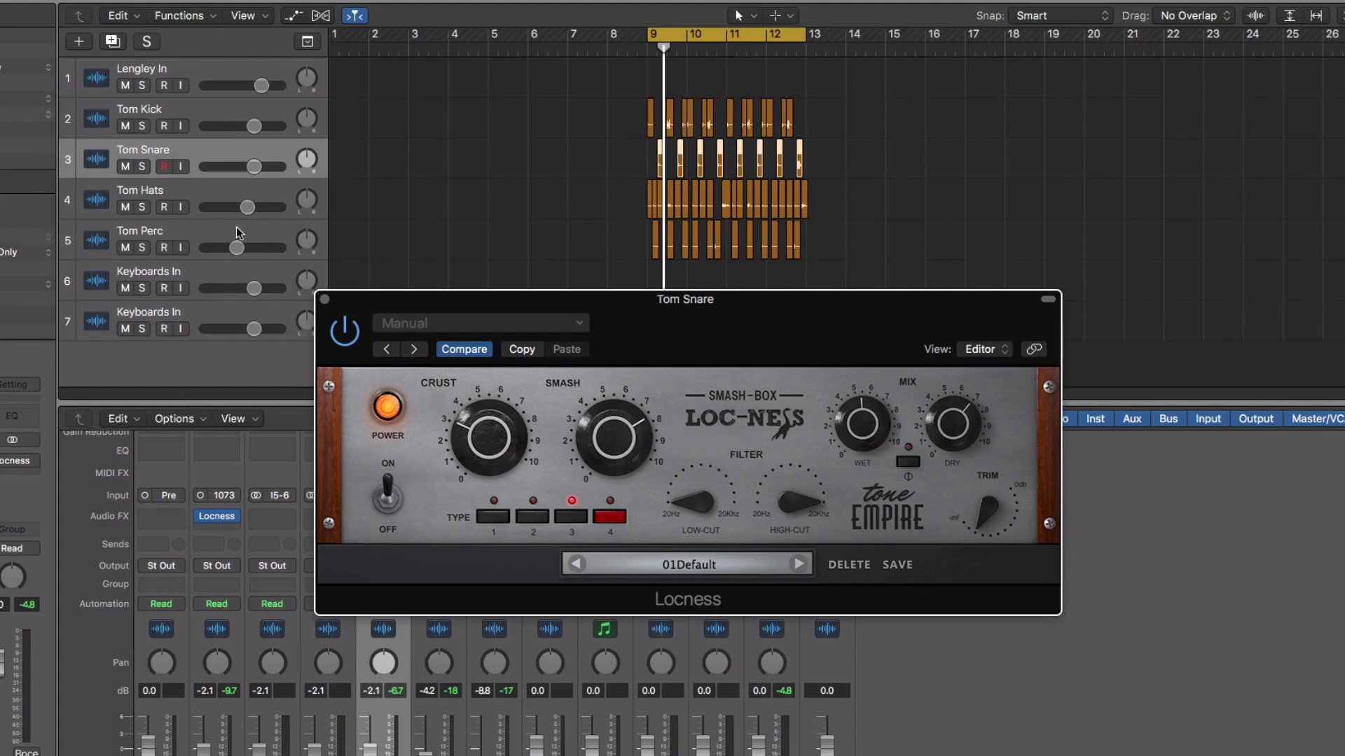
- Select Tom Hats, close the Tom Snare plug-in window, and open the hats' Locness with Low-Cut at about 7.6 kHz
click(166, 197)
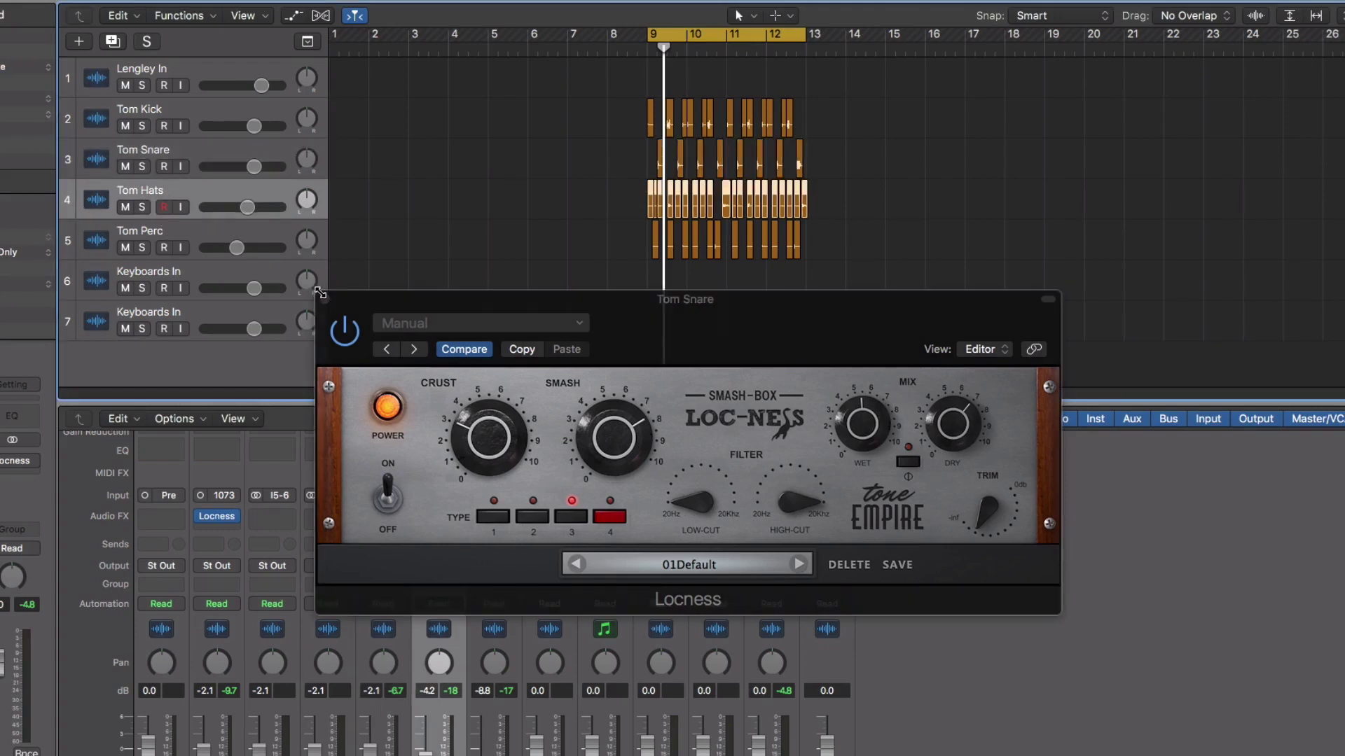
click(324, 300)
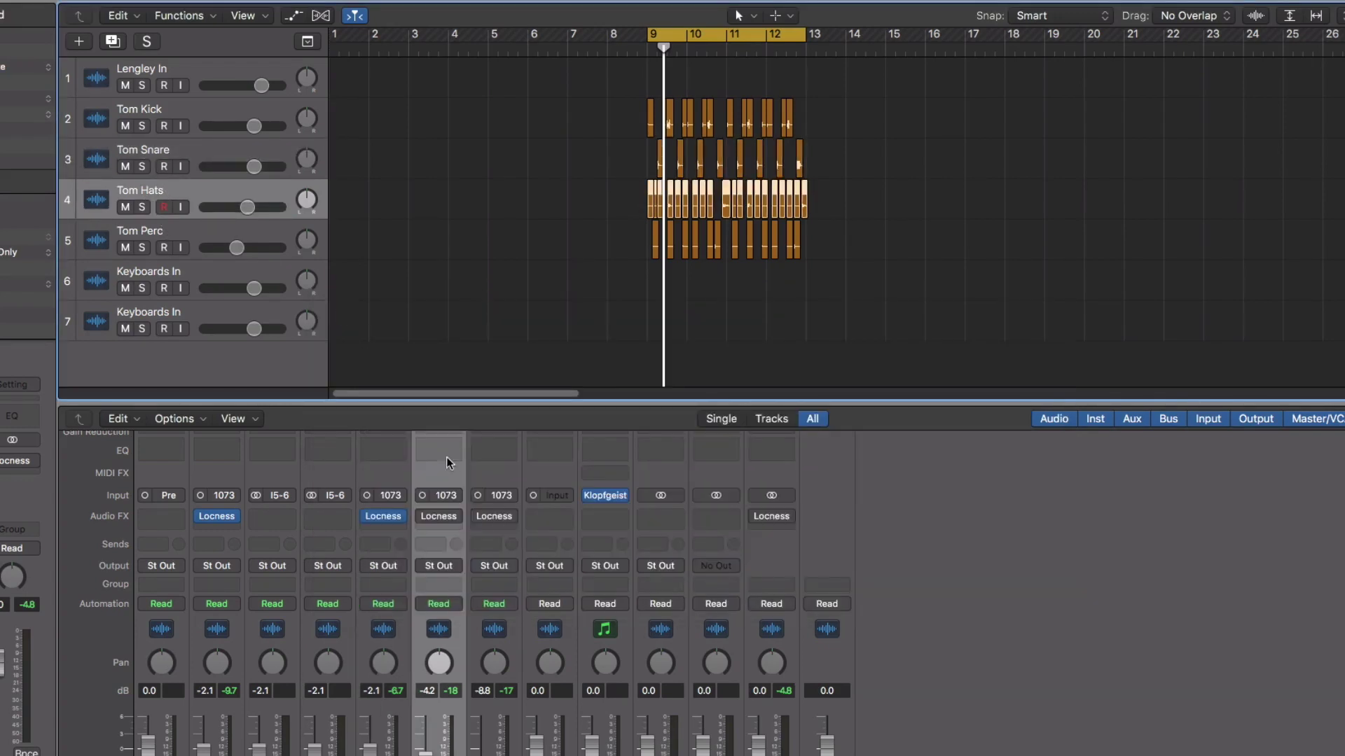
click(444, 518)
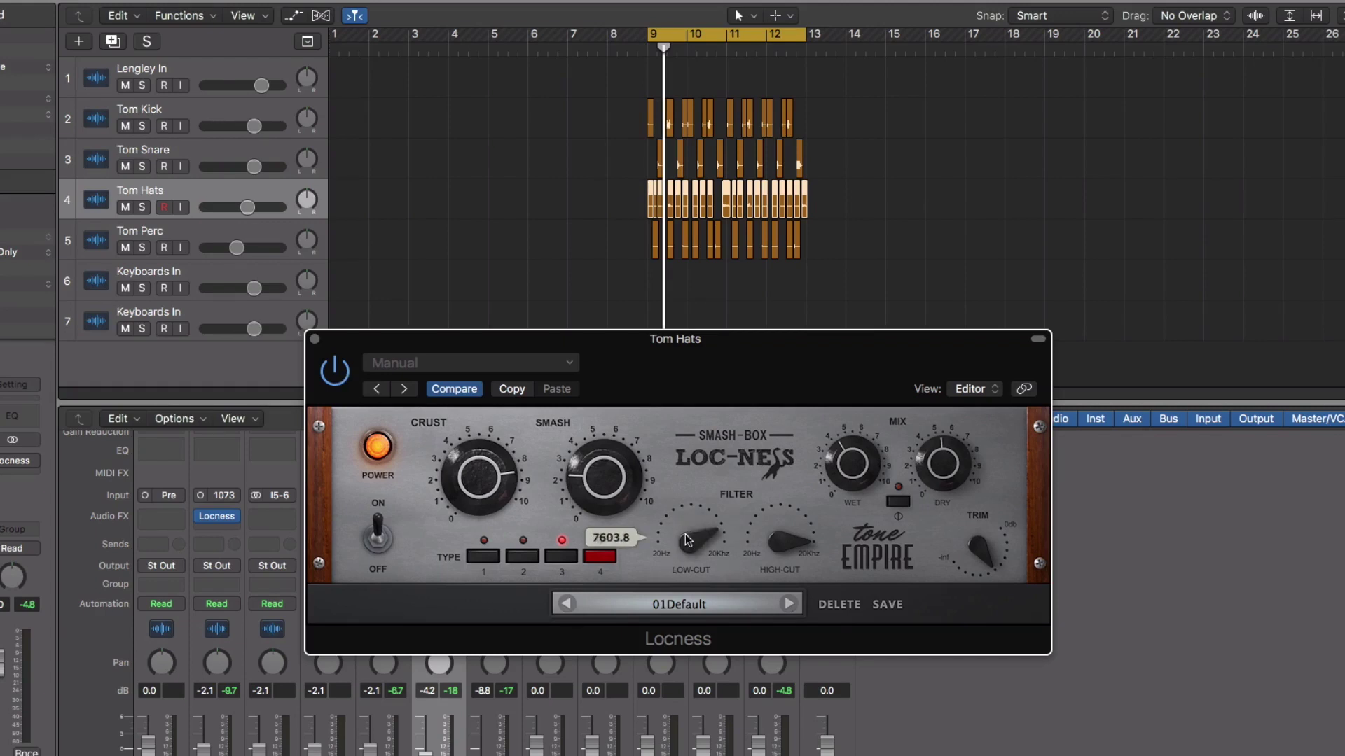
drag(694, 537, 693, 538)
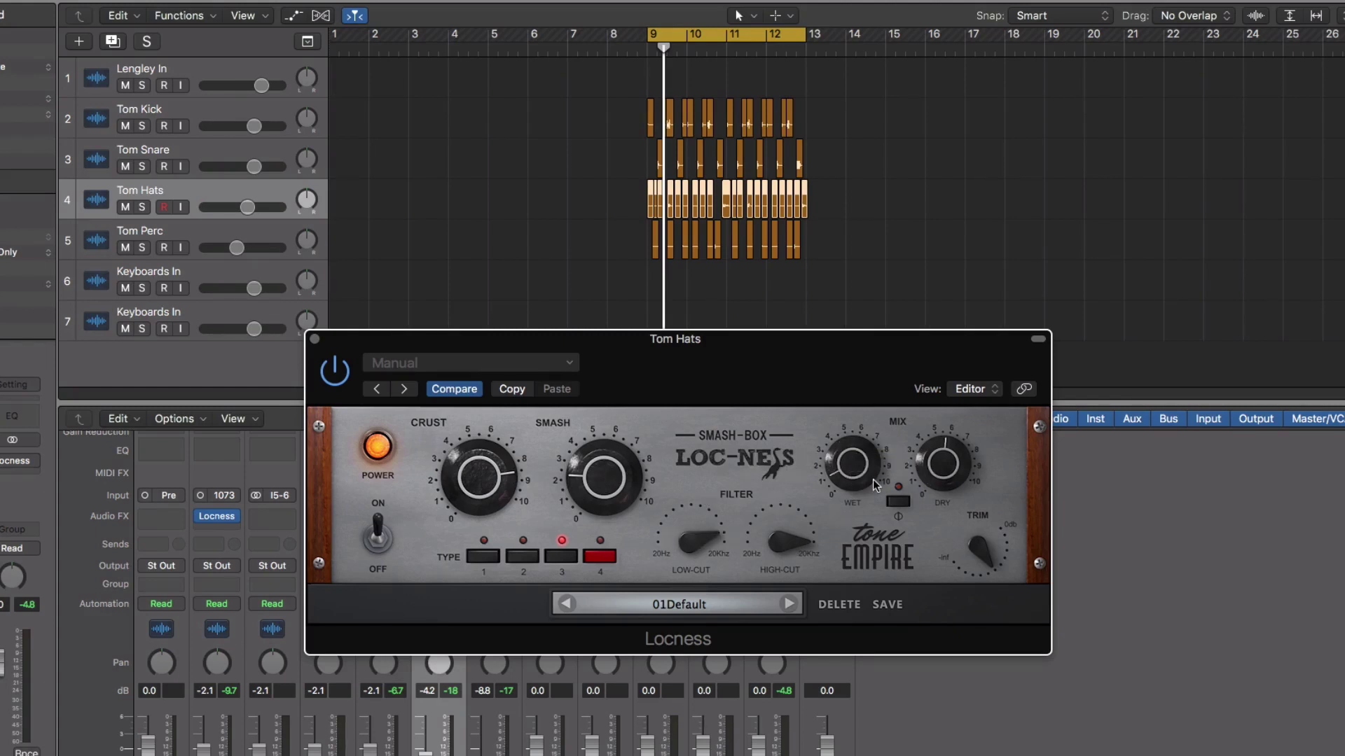
- Blend the hats with Wet at about -20 dB and Dry near 5, raise Smash between 4 and 5, and compare against bypass
drag(871, 479, 893, 590)
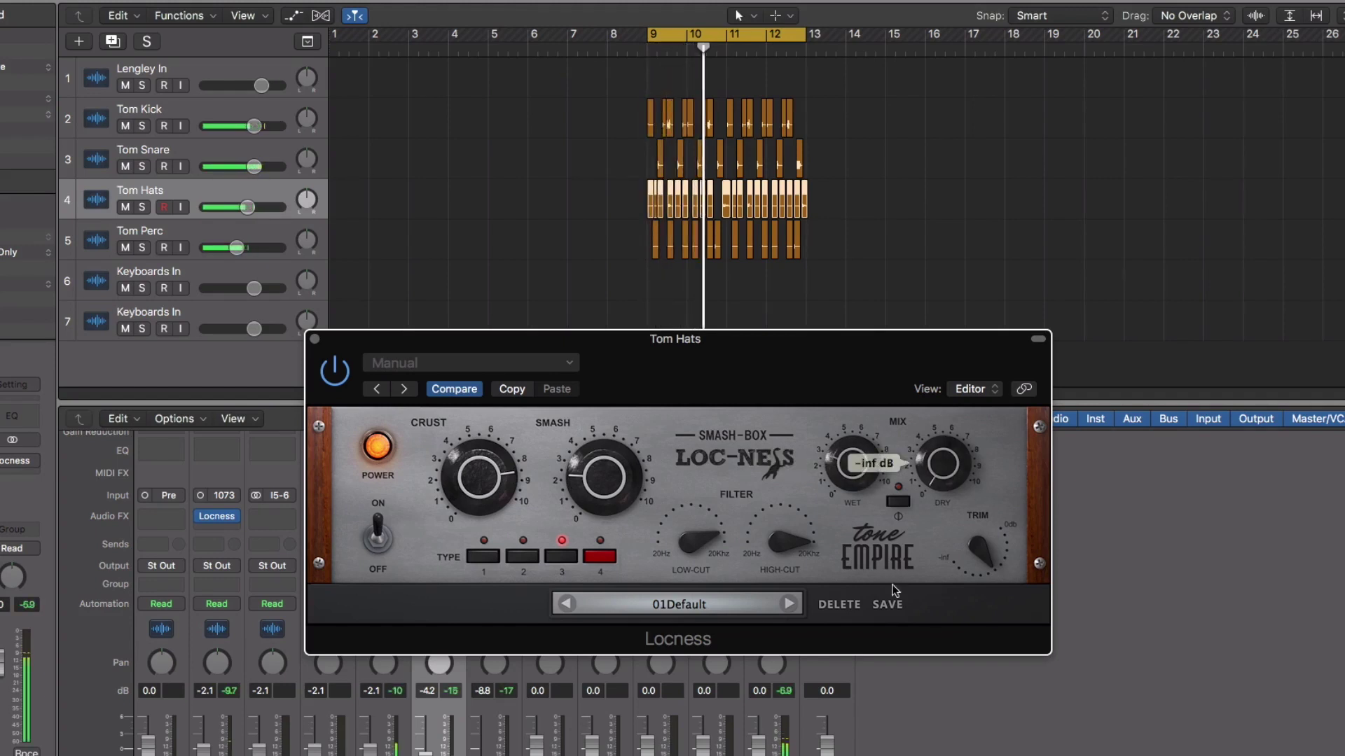
drag(868, 470, 953, 442)
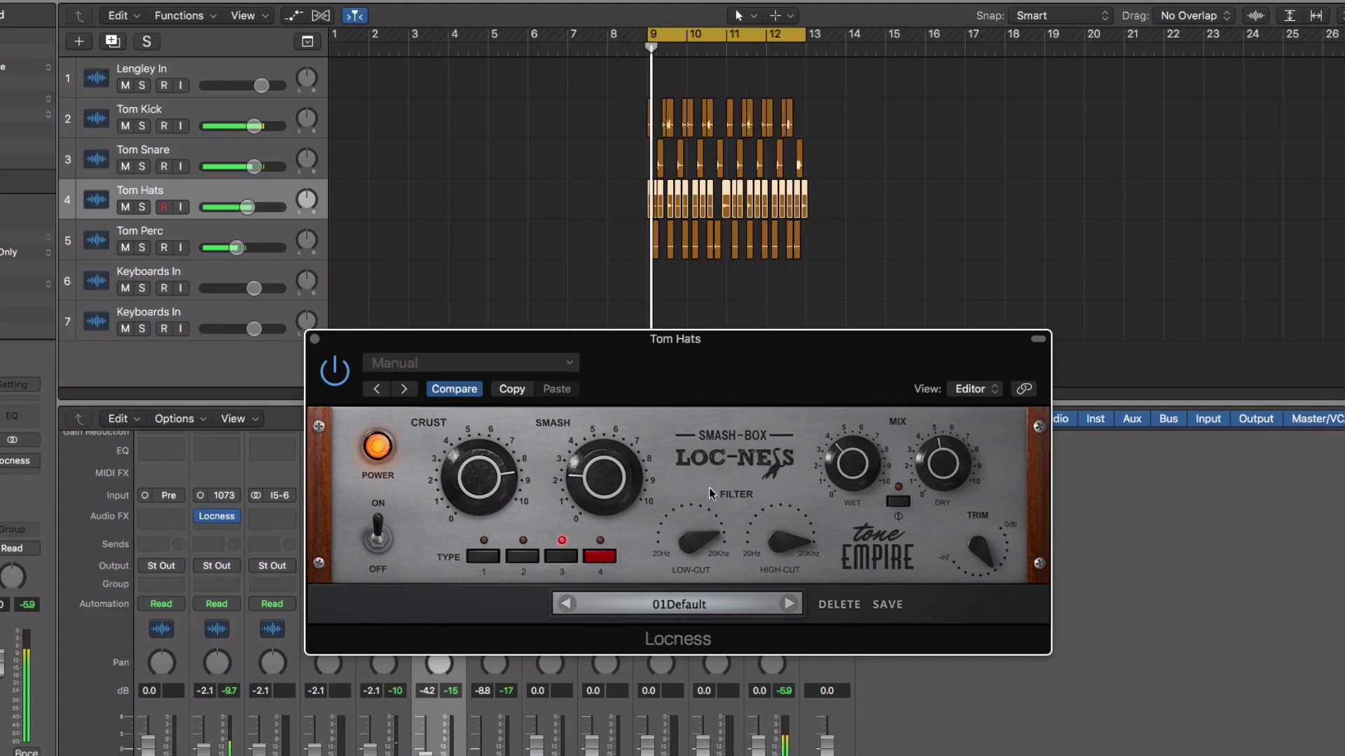
drag(622, 476, 632, 464)
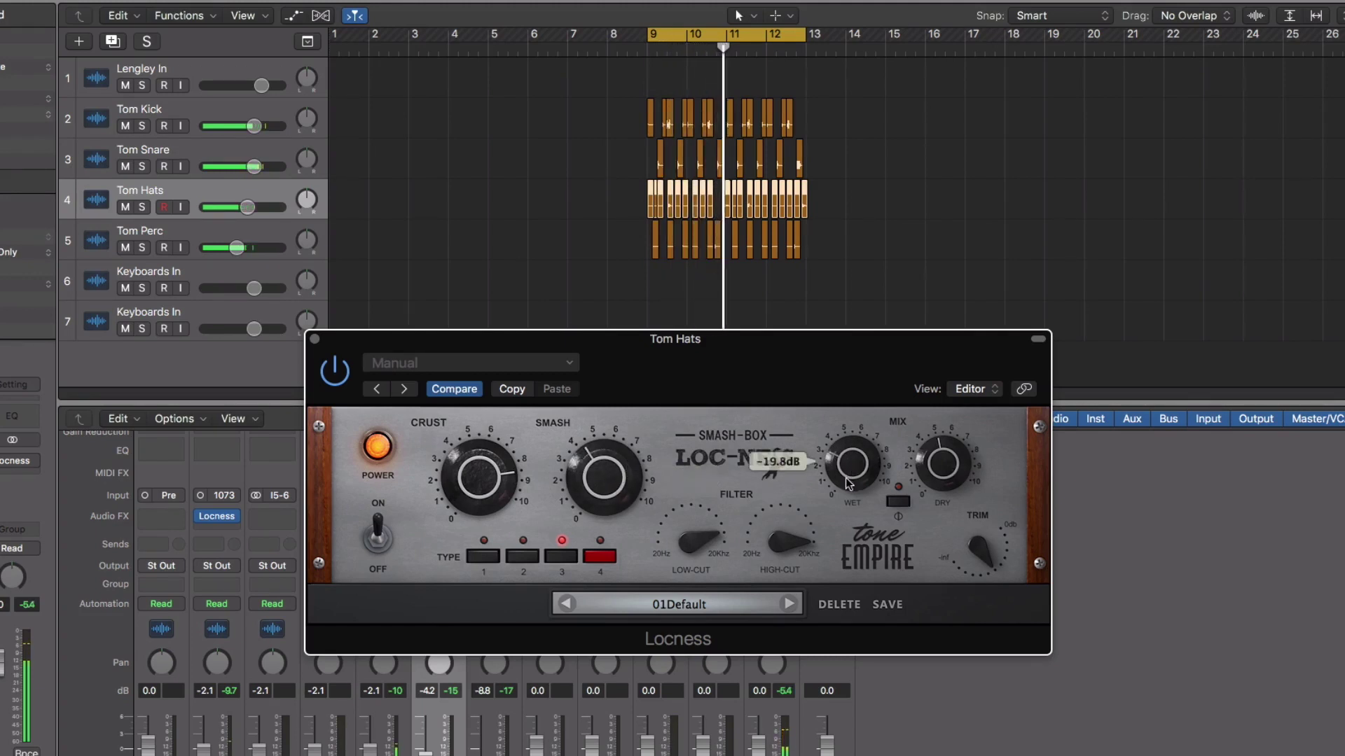
drag(850, 469, 845, 486)
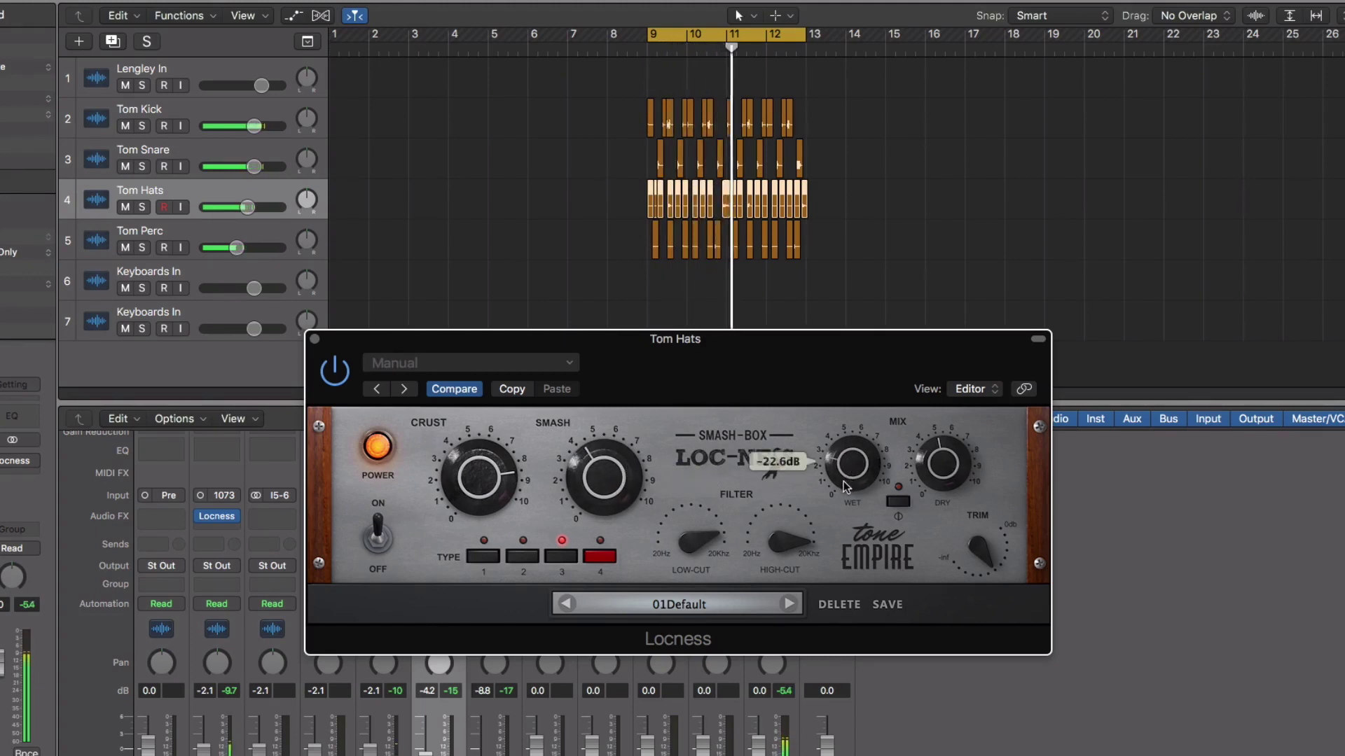
click(381, 451)
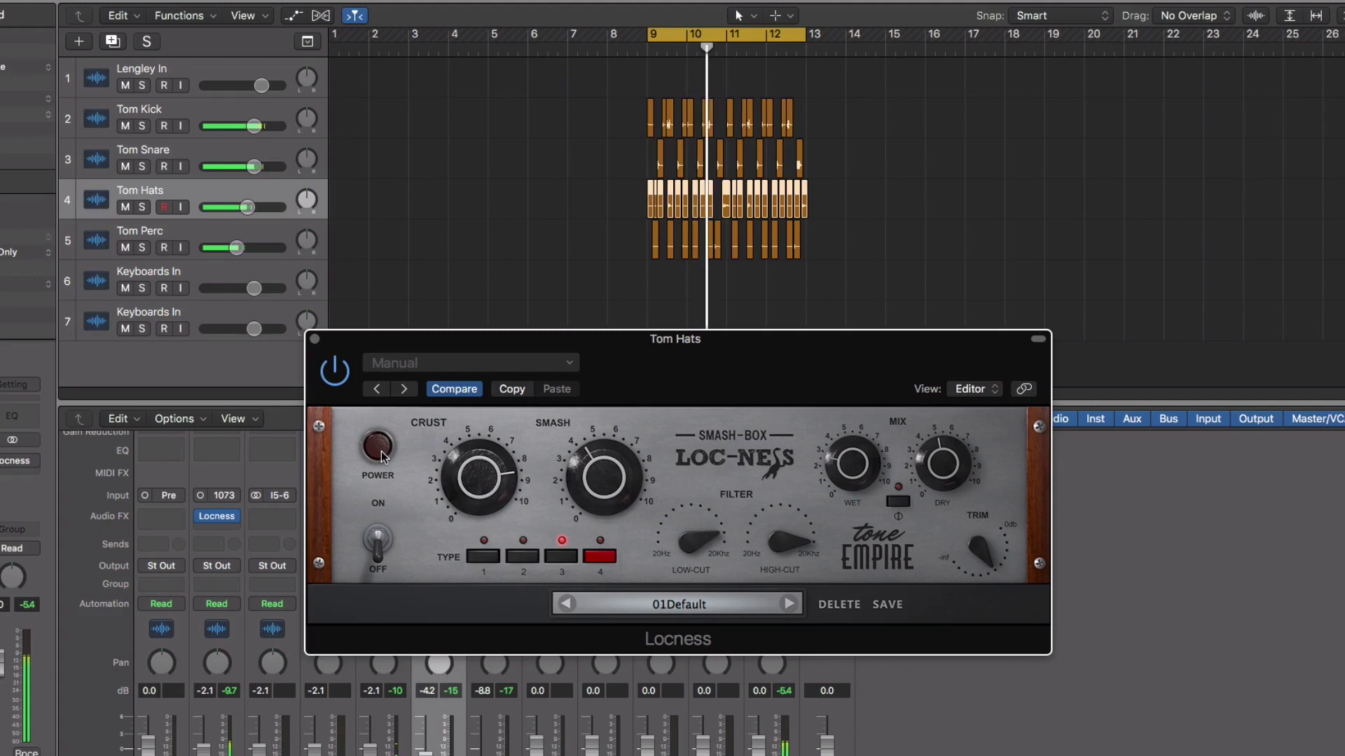
click(381, 451)
- Lower the hats' Low-Cut frequency and Wet level, and reduce Smash to about 2
mouse_move(843, 464)
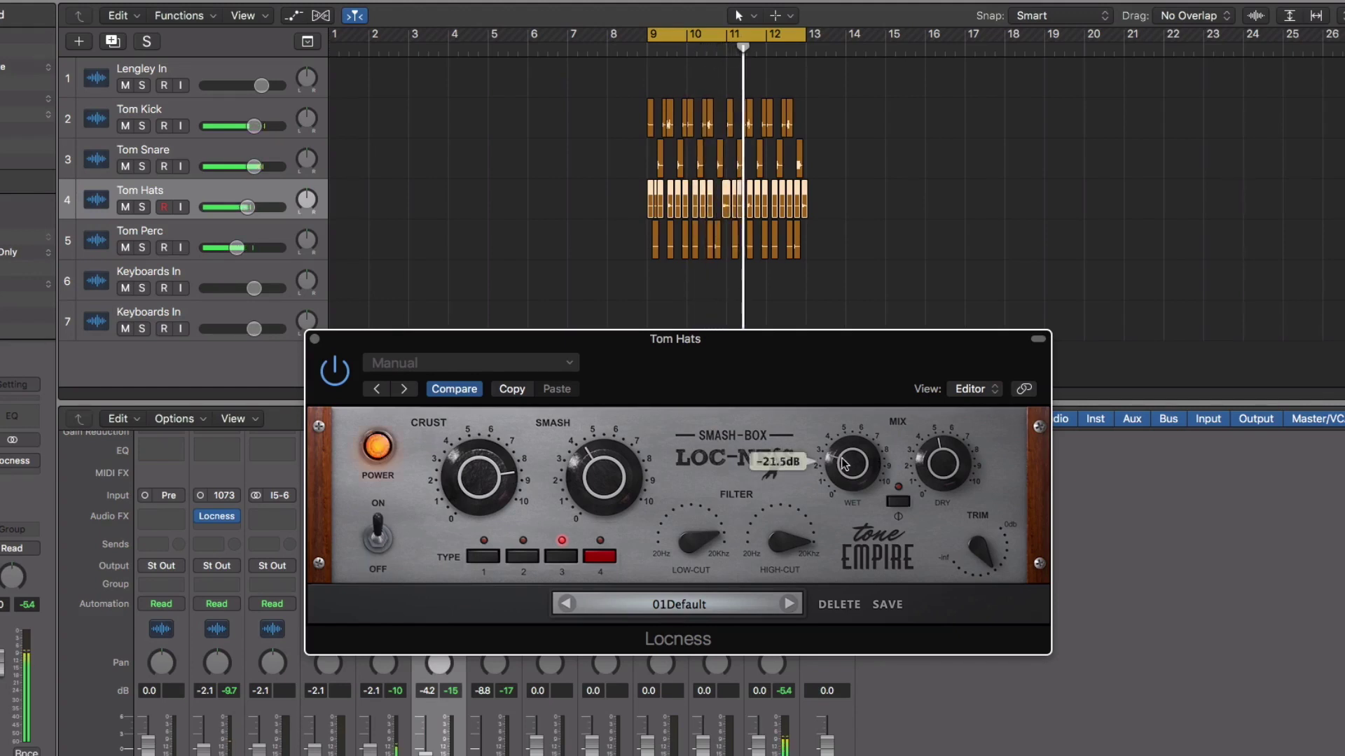
mouse_move(703, 547)
drag(703, 544, 696, 559)
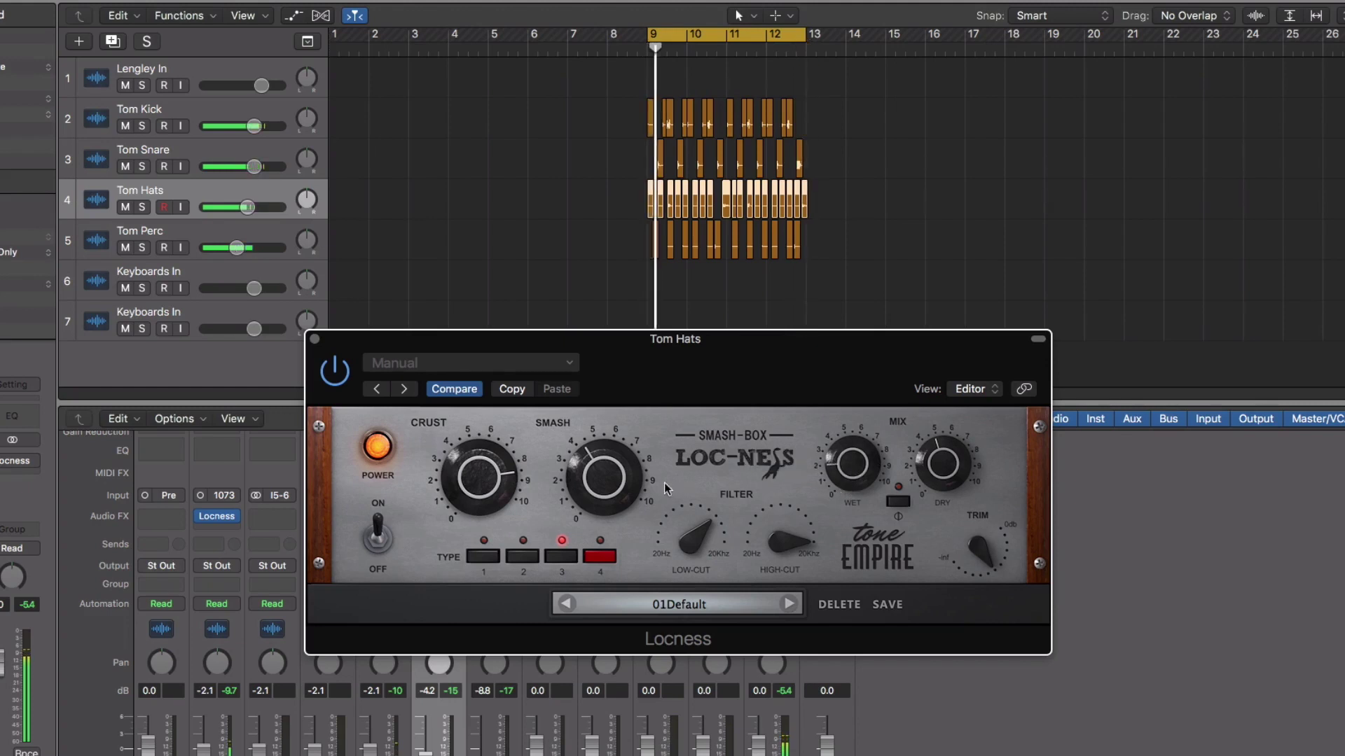
drag(615, 472, 608, 485)
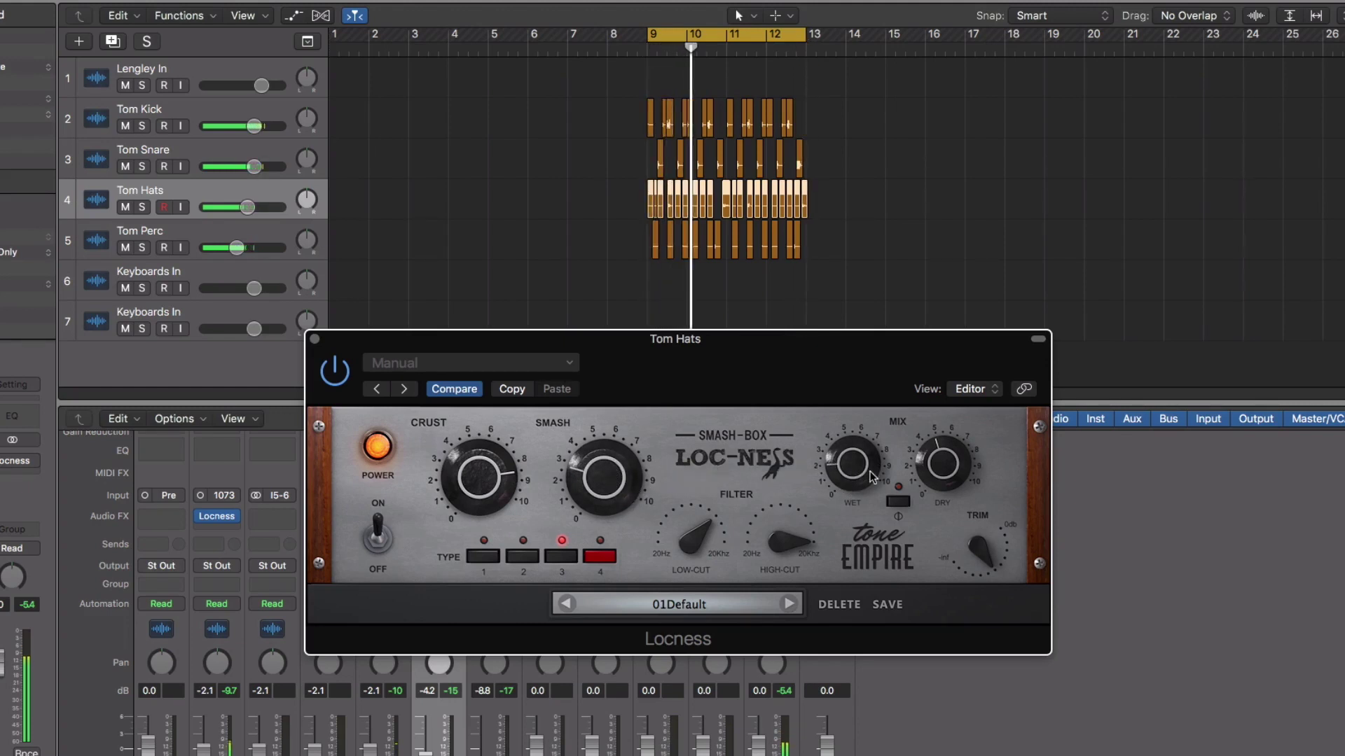
mouse_move(625, 478)
drag(624, 478, 624, 482)
mouse_move(829, 464)
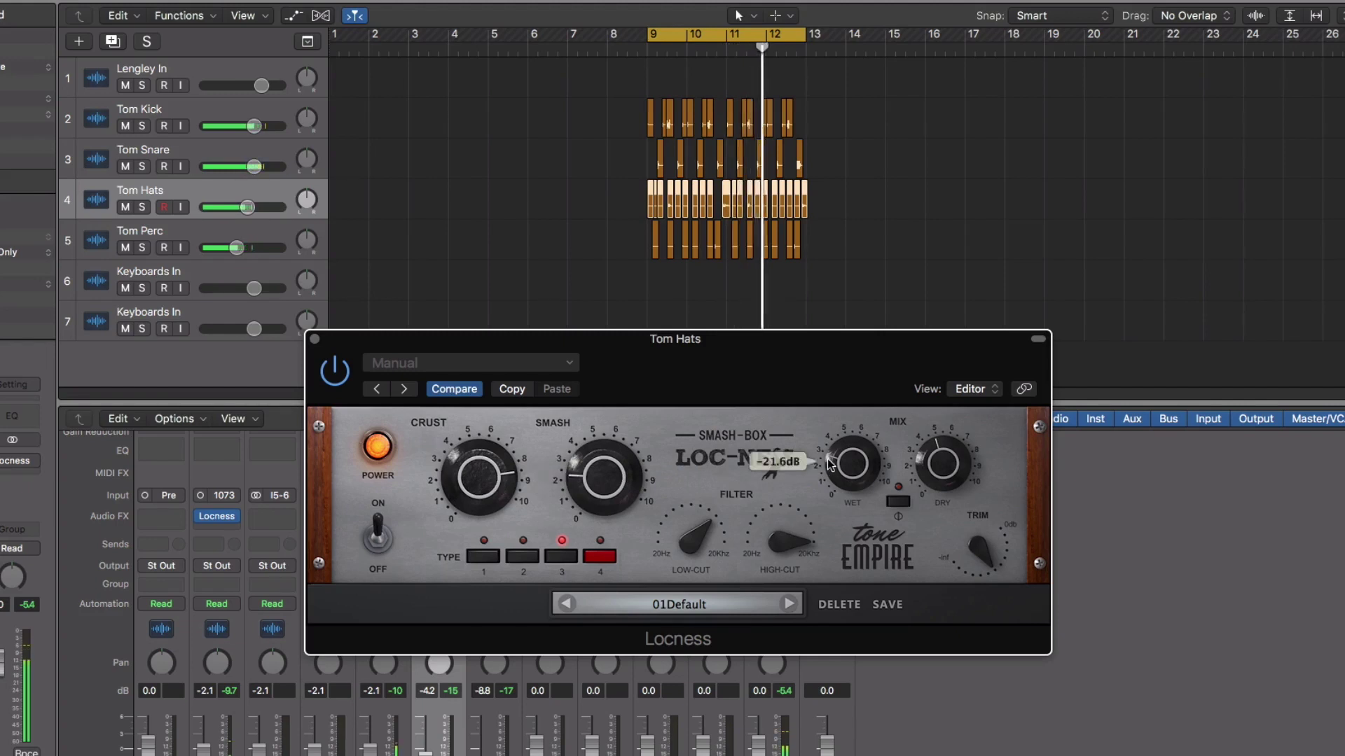
- Toggle Locness off and on twice to compare the processed hats with the dry sound in the loop
click(376, 446)
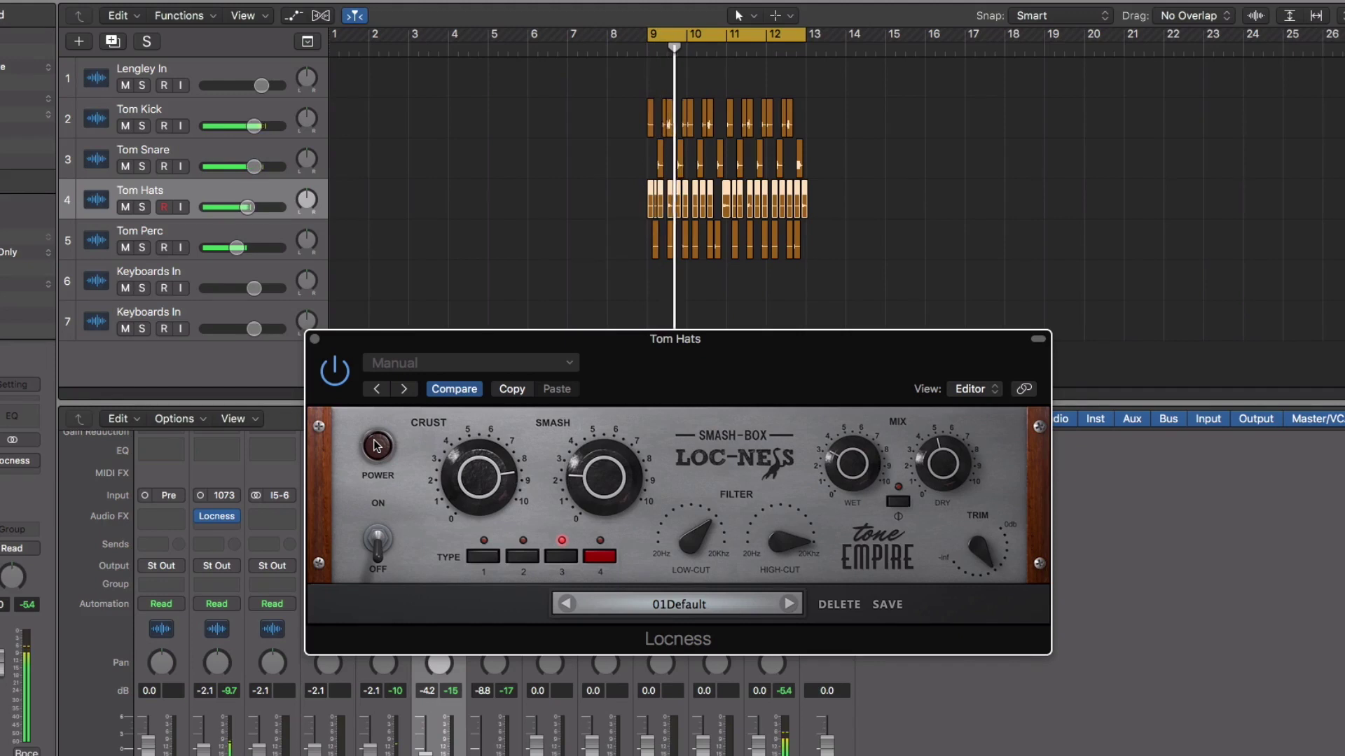
click(376, 446)
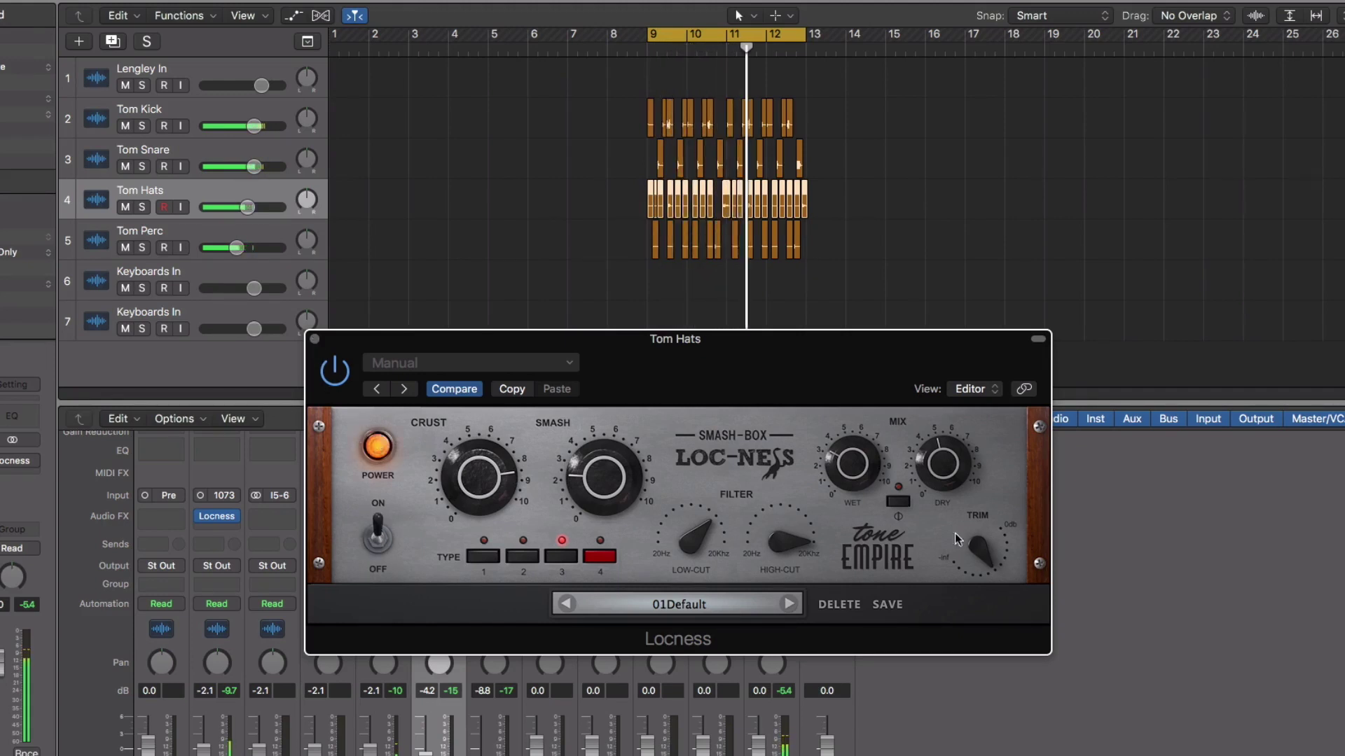
click(378, 447)
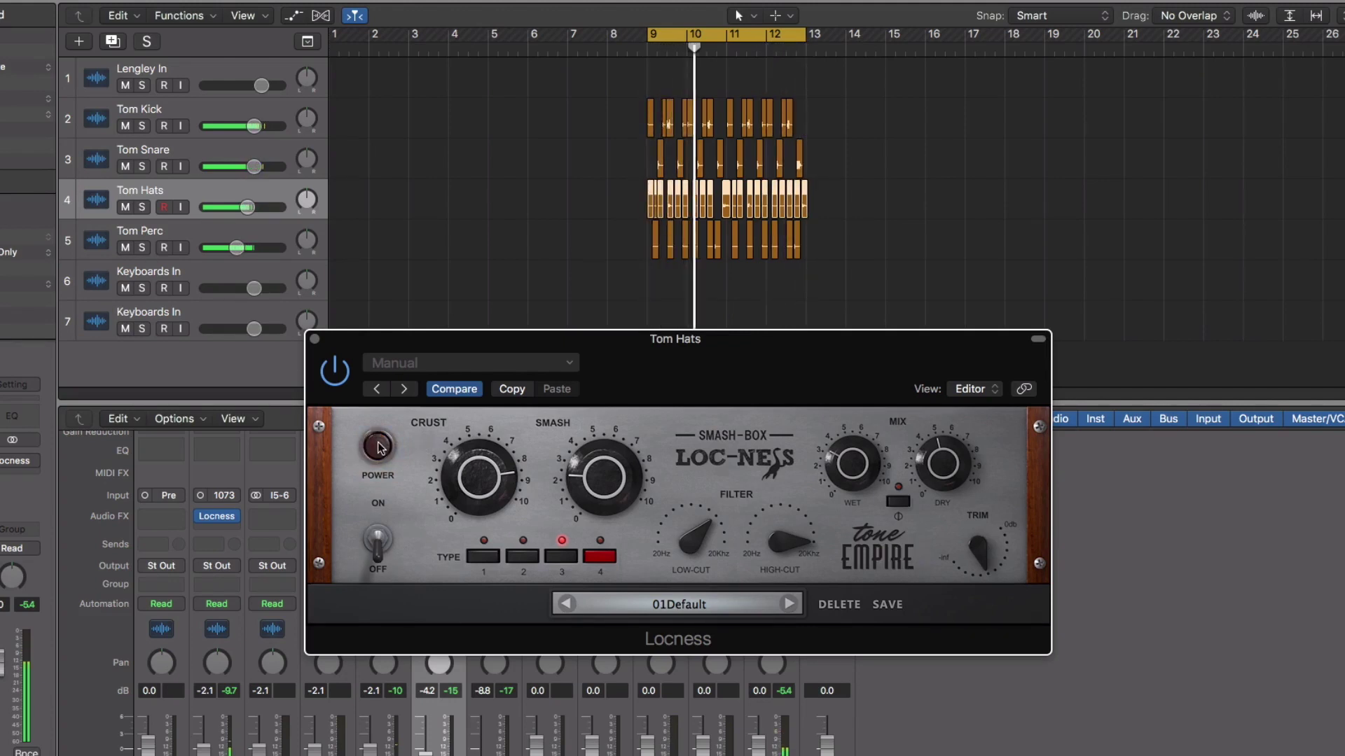
click(378, 447)
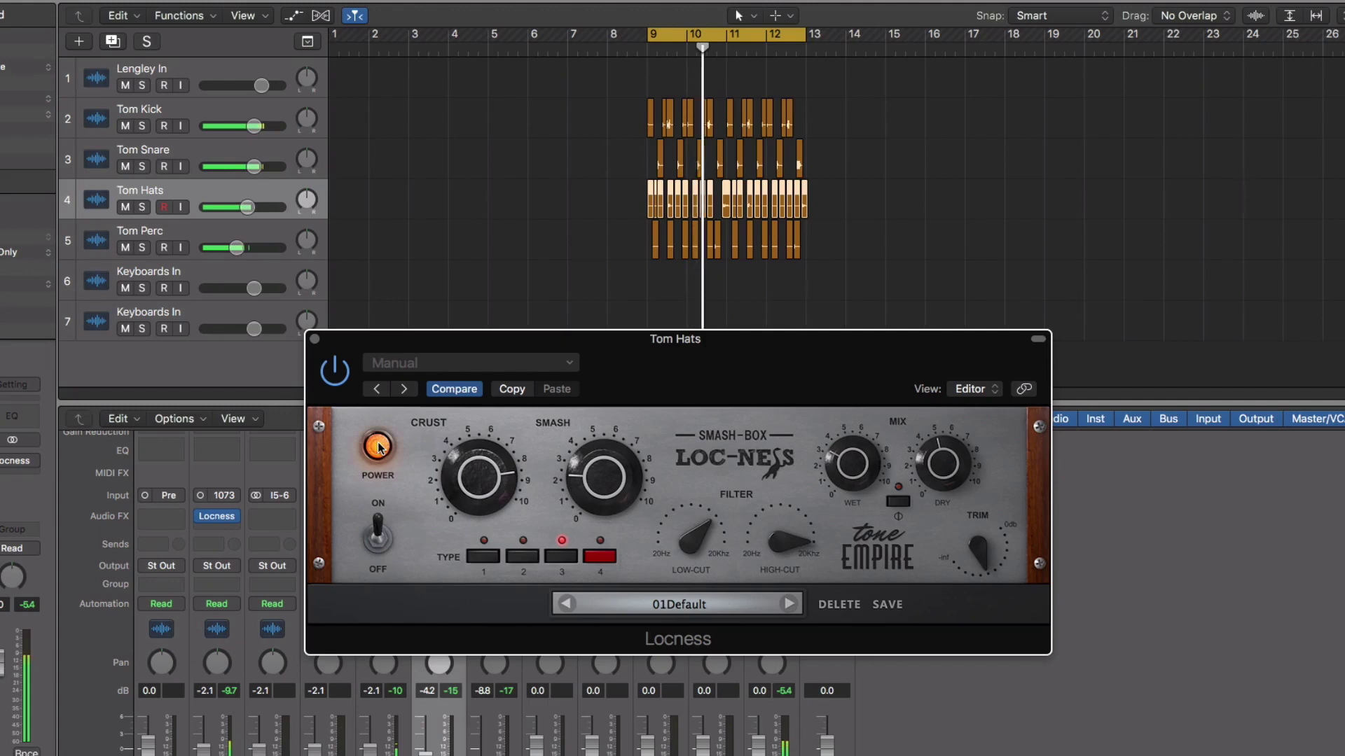
- Close the Tom Hats plug-in window, solo the Tom Perc track, and open its Locness plug-in
click(313, 341)
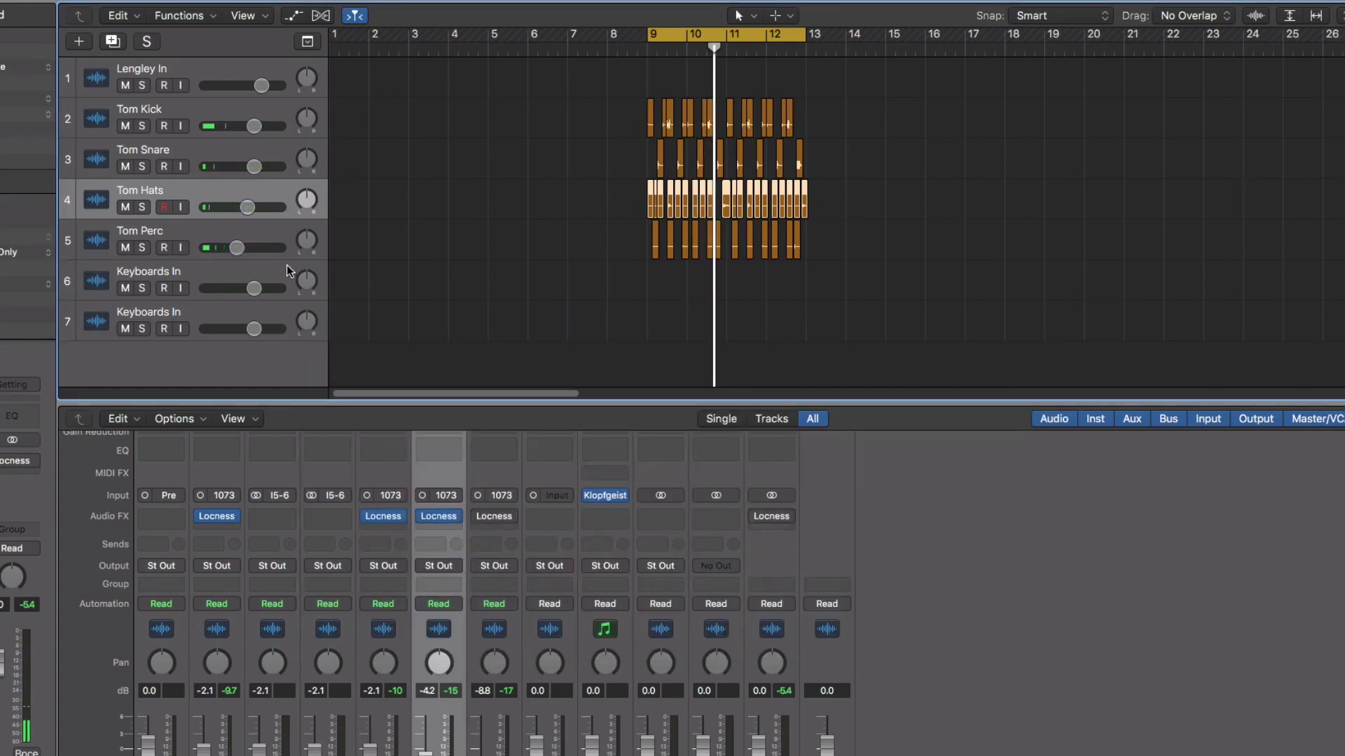
click(276, 244)
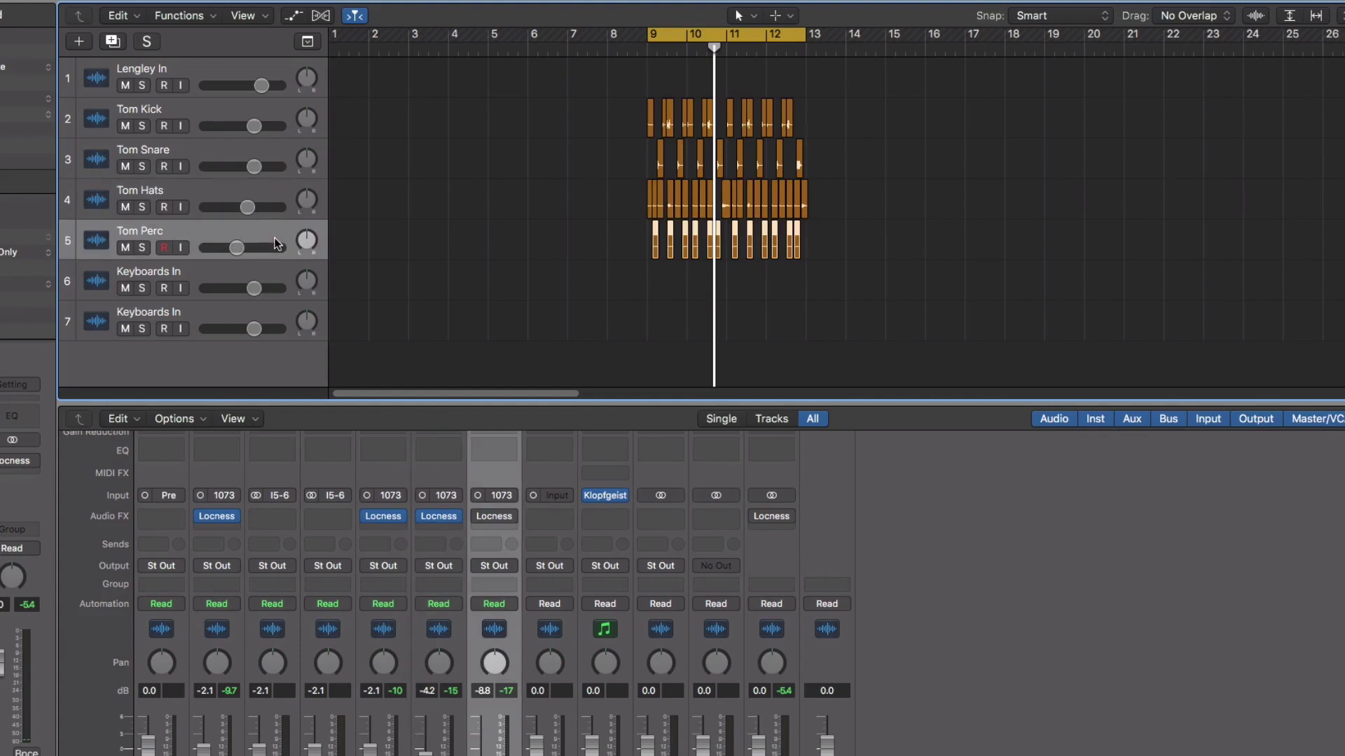
click(142, 248)
click(503, 517)
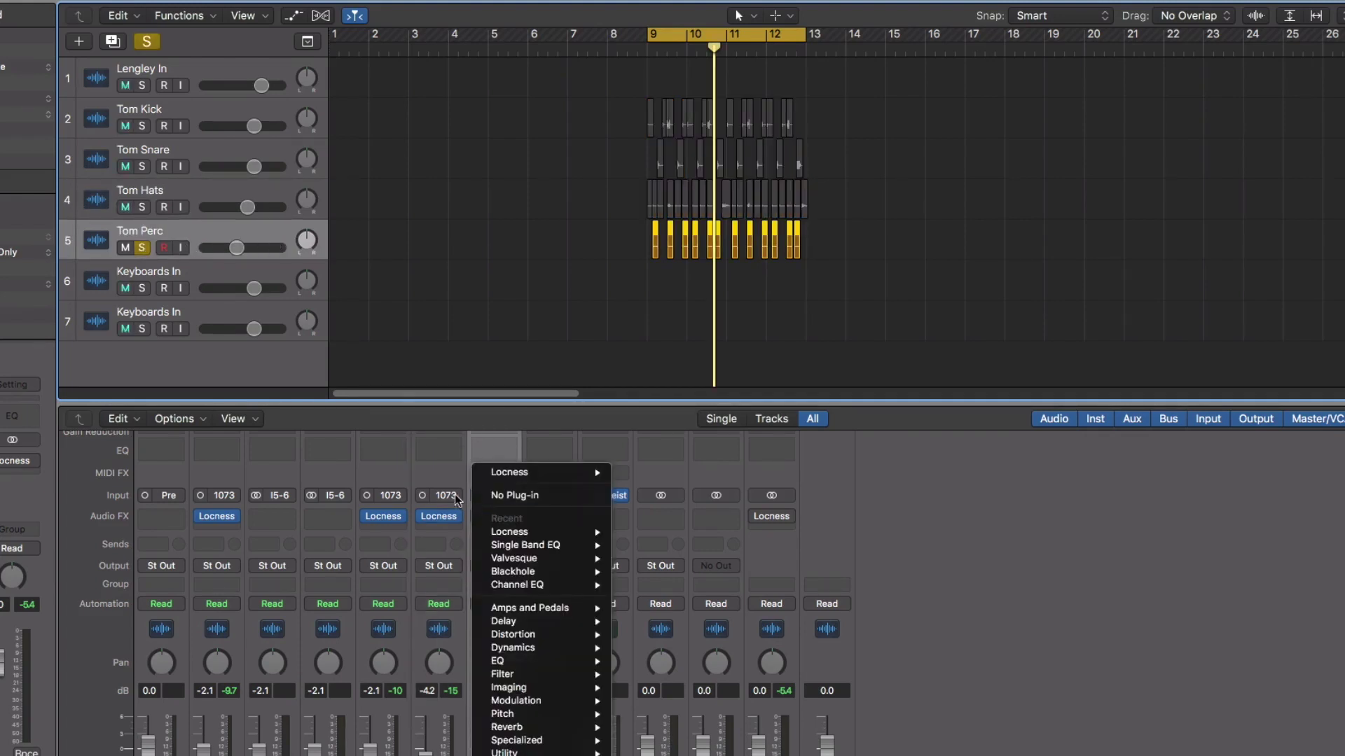
click(490, 496)
click(495, 517)
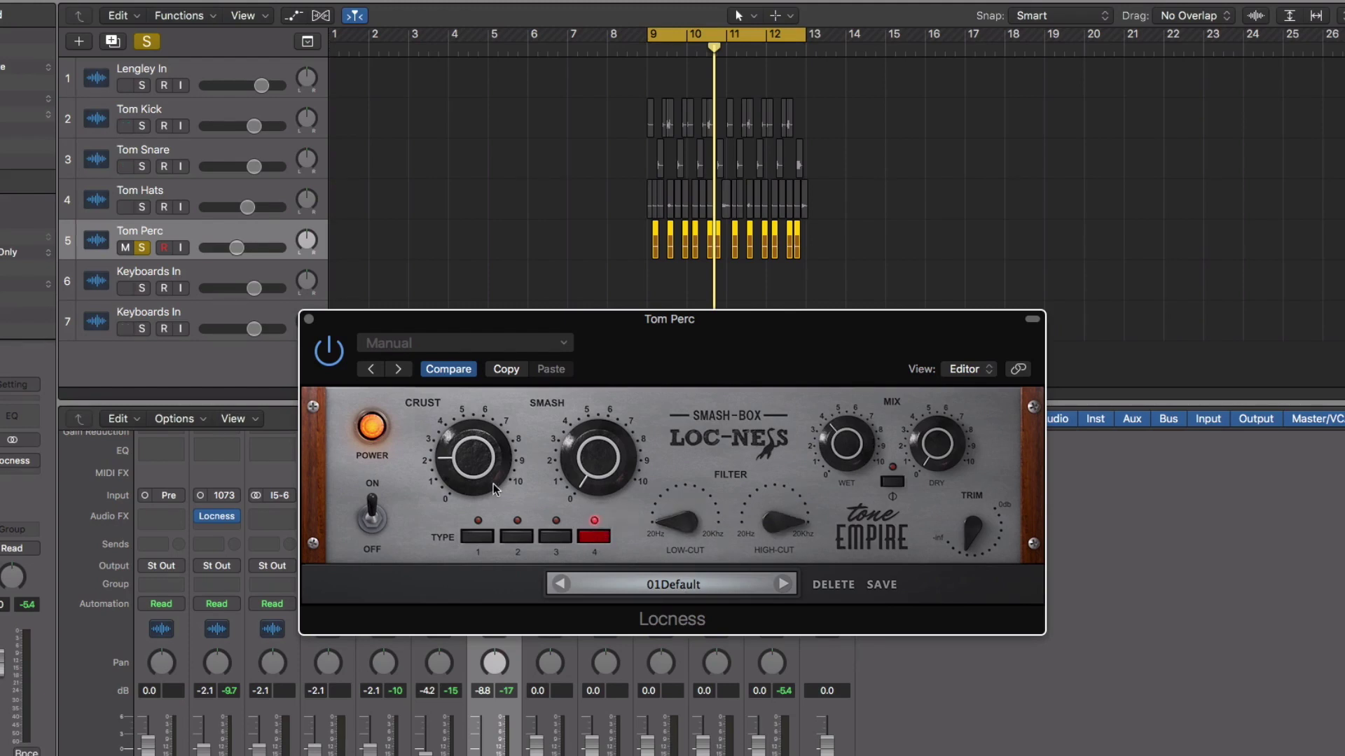
- Play and unsolo Tom Perc, set Crust between 3 and 4 and Smash between 1 and 2, and blend Wet and Dry near 5
key(space)
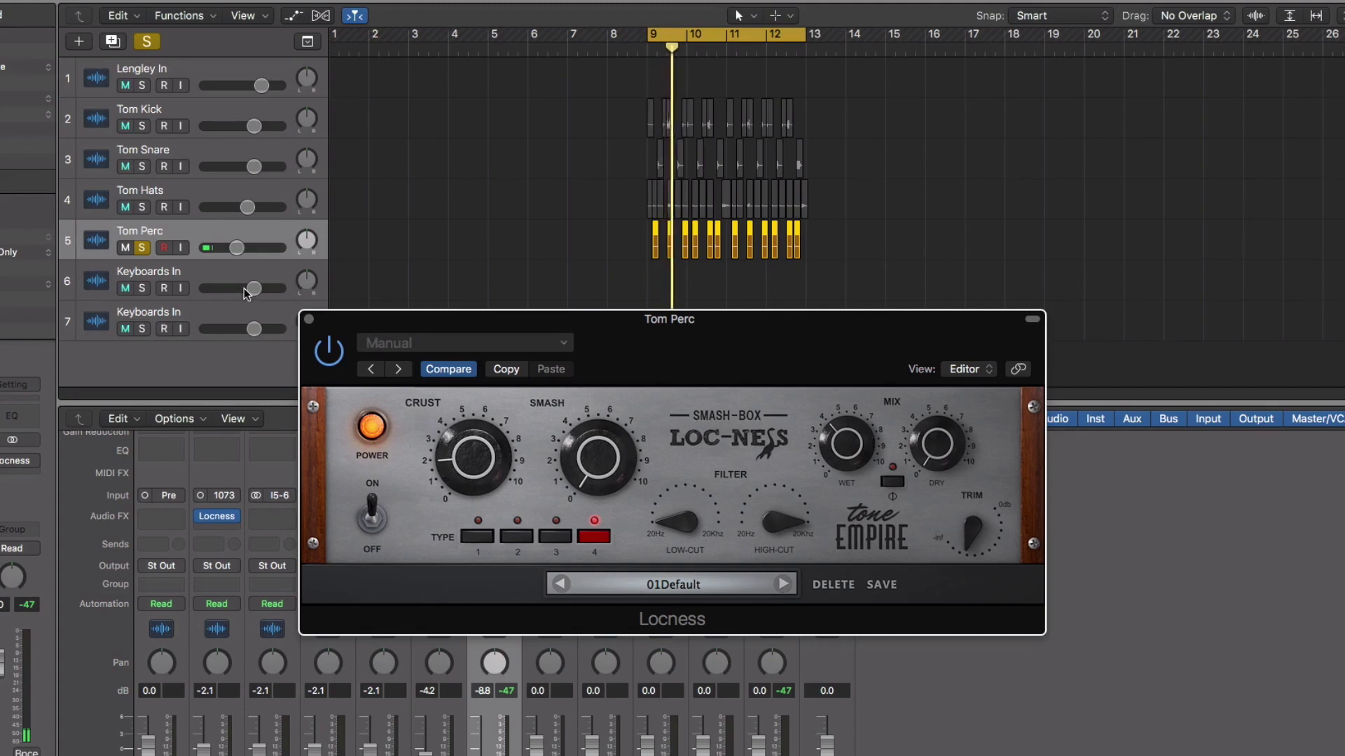
click(143, 249)
drag(473, 463, 471, 438)
drag(593, 462, 592, 410)
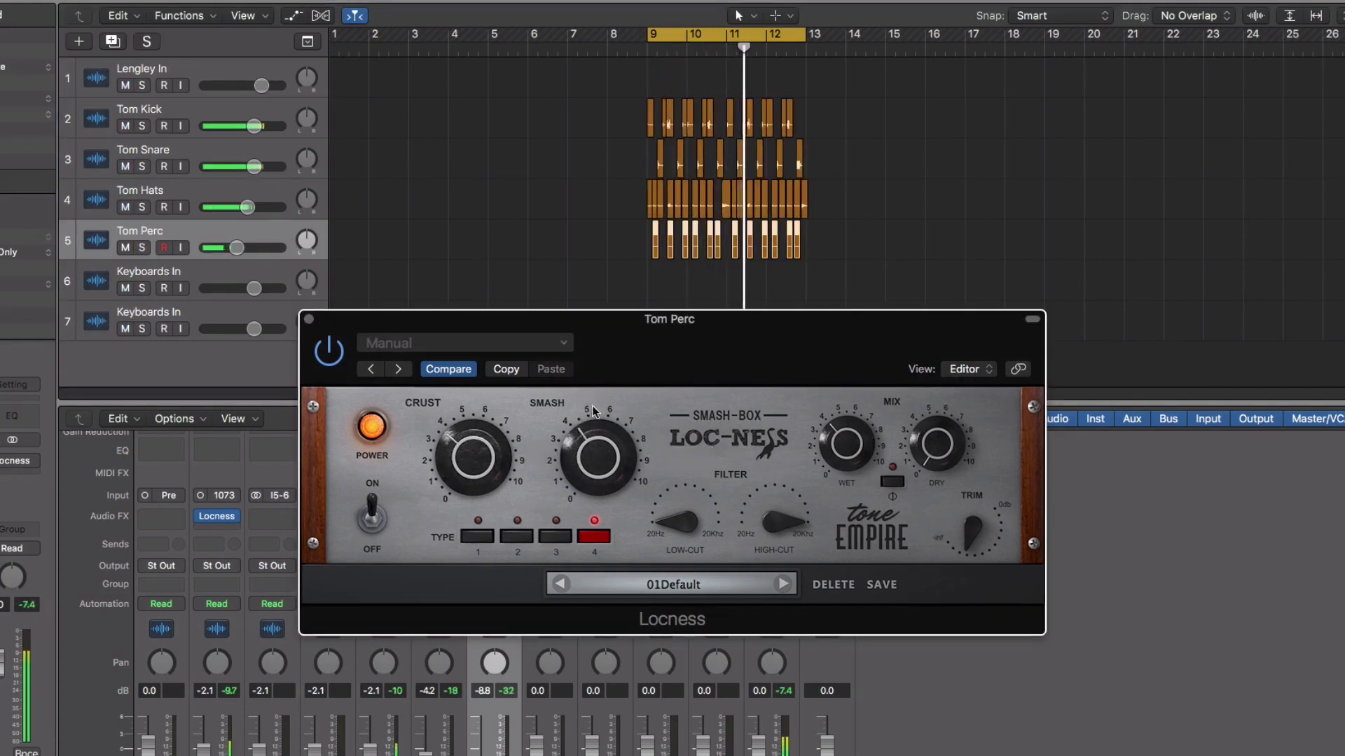
drag(843, 454, 854, 408)
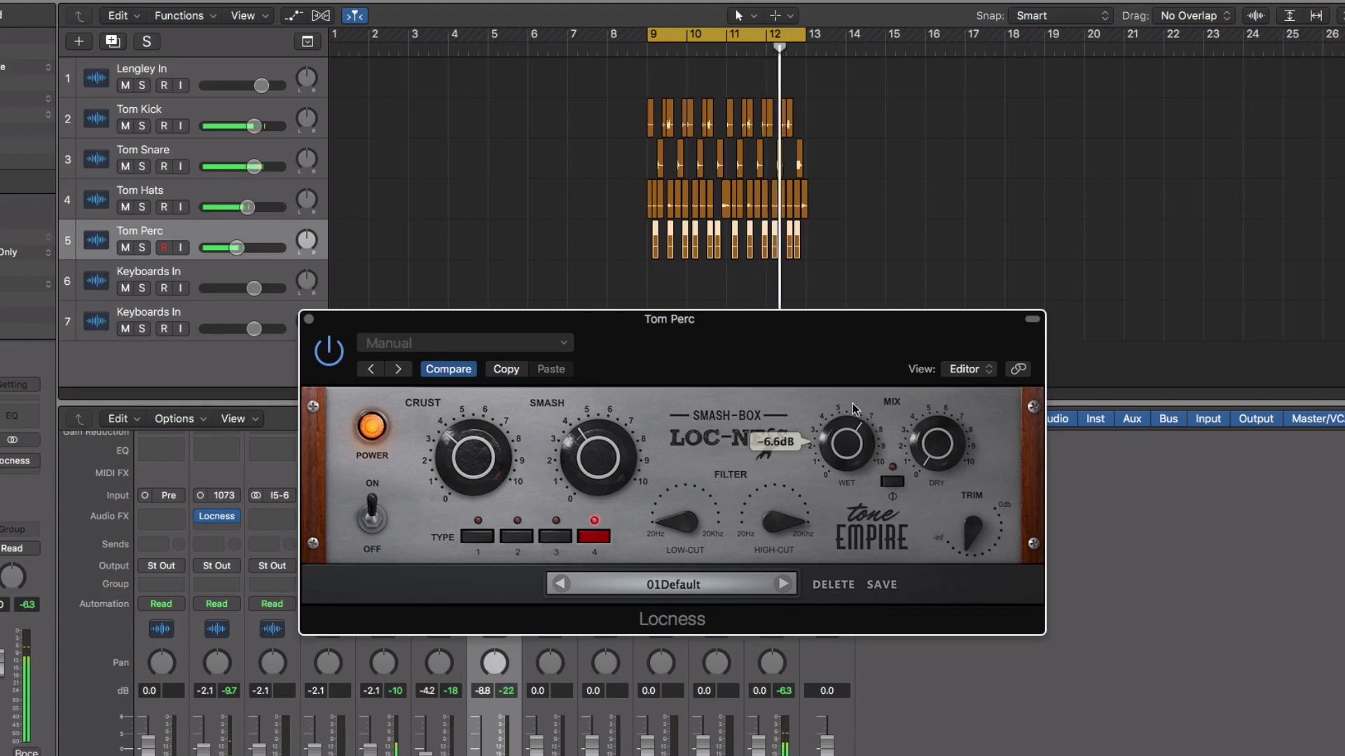
drag(611, 473, 610, 460)
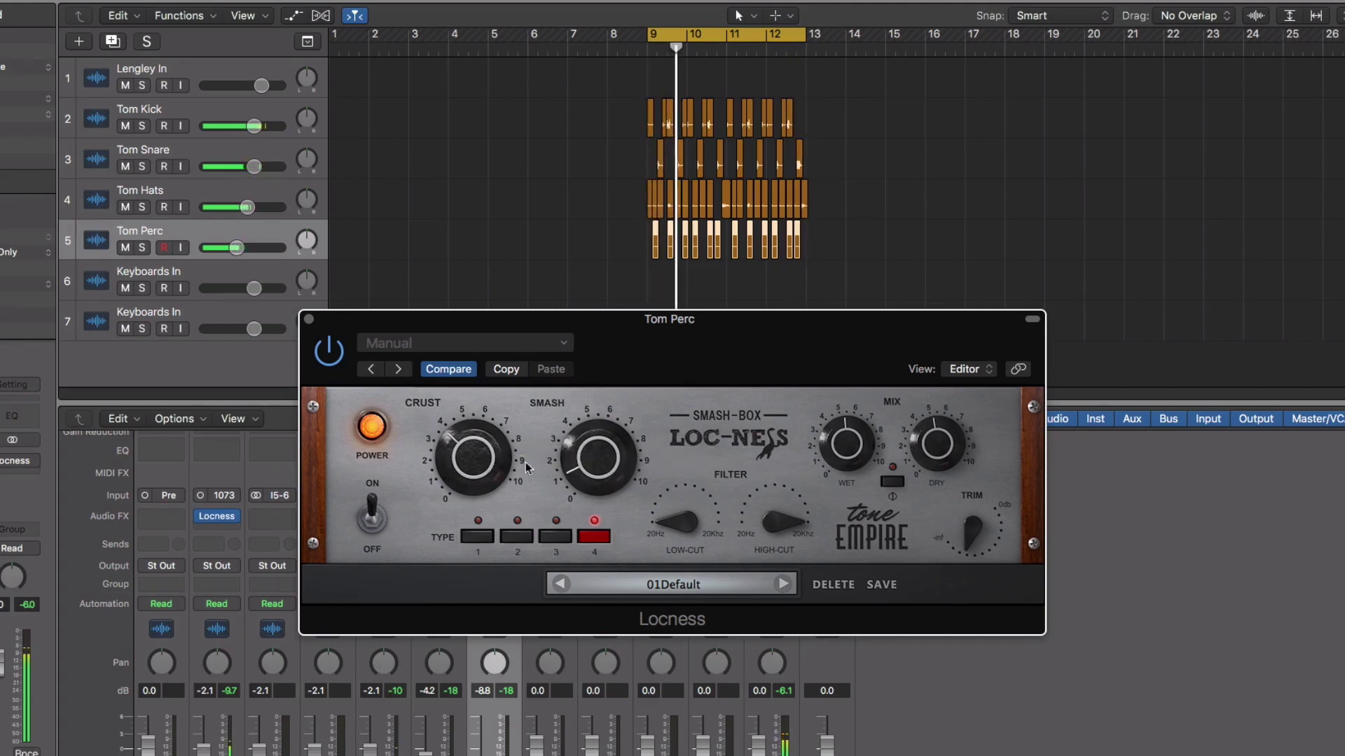
- Toggle Locness off and on to compare the percussion in the full drum loop
click(372, 518)
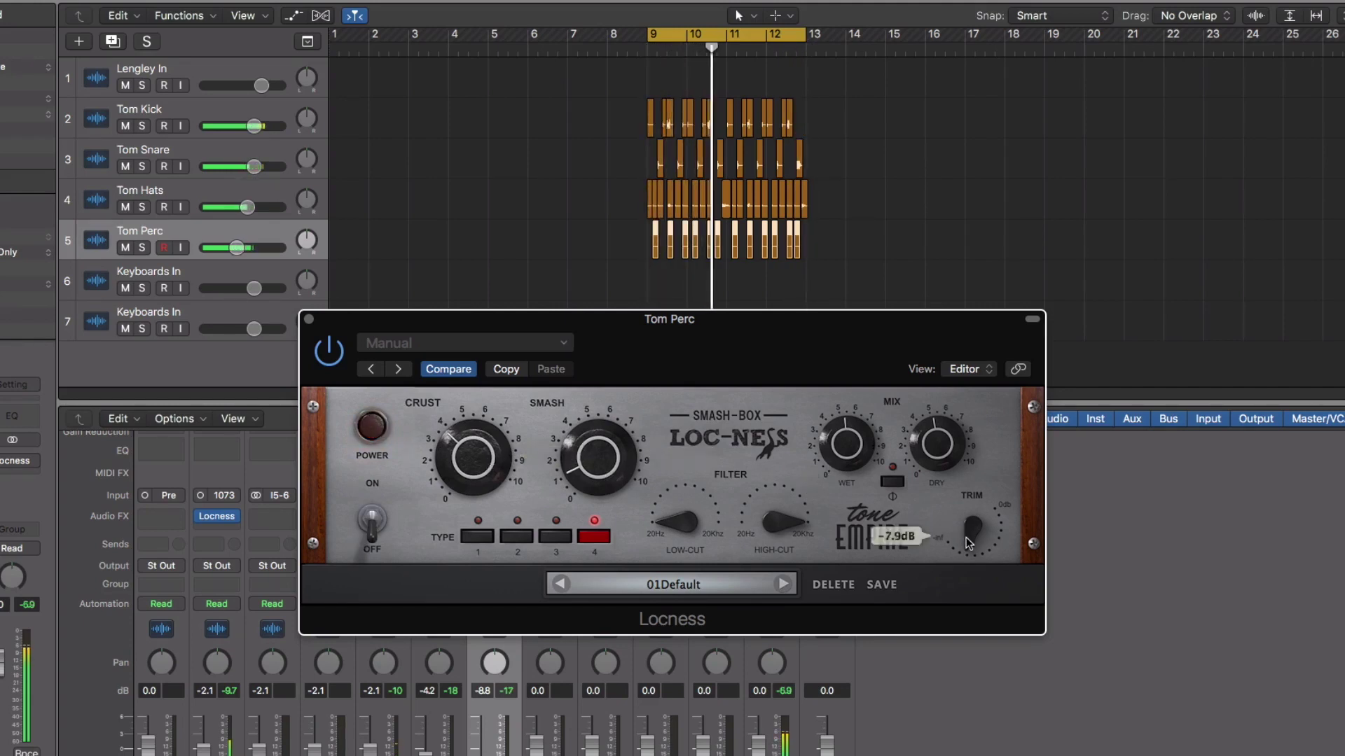
click(372, 426)
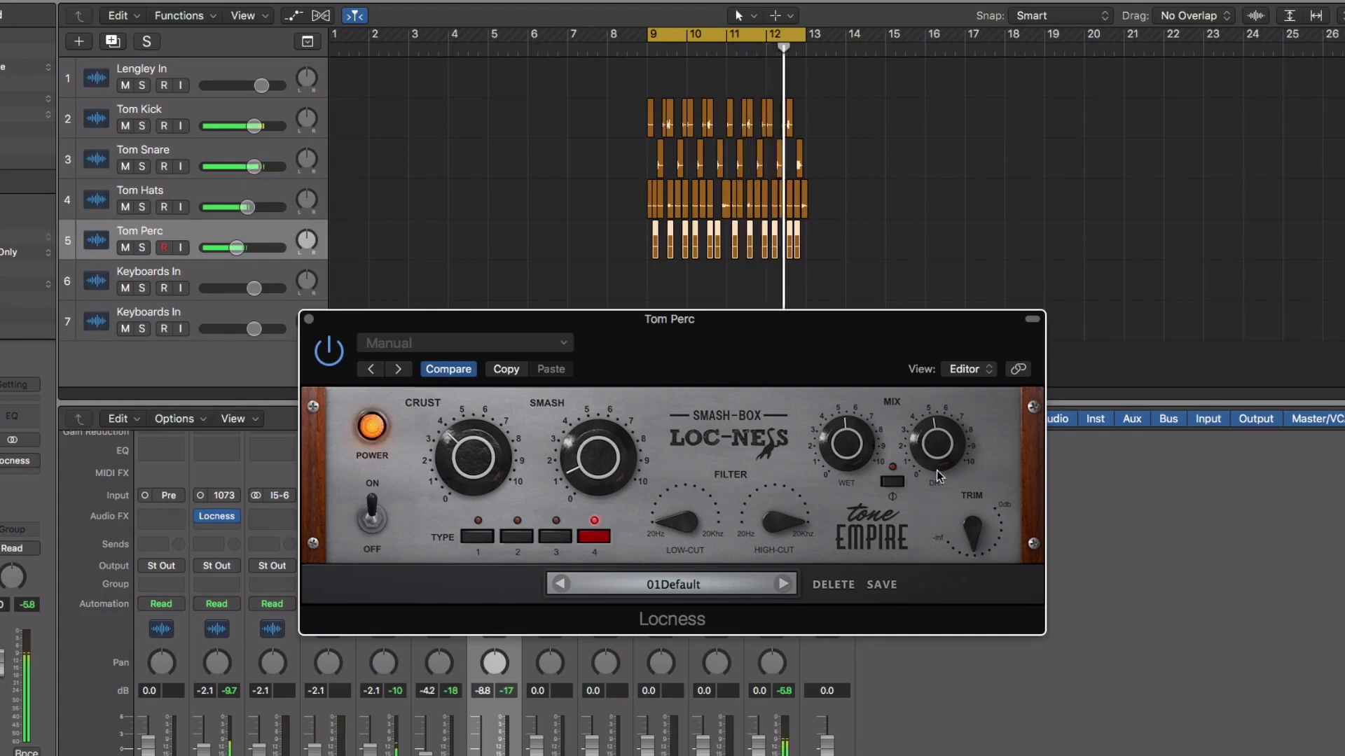
mouse_move(785, 528)
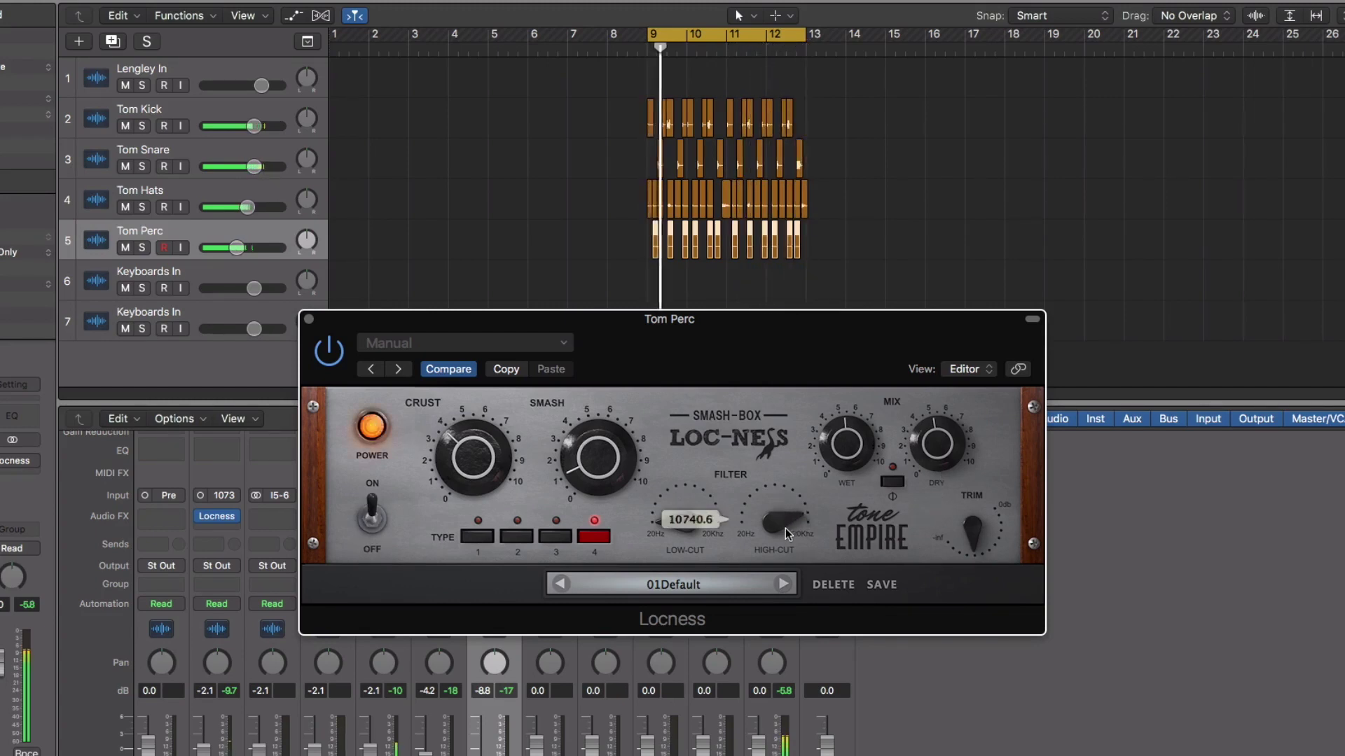
- On Tom Perc's Locness, set High-Cut to about 10.7 kHz and Smash between 2 and 3, raise Low-Cut, and compare with bypass
drag(785, 519, 776, 532)
drag(588, 465, 593, 447)
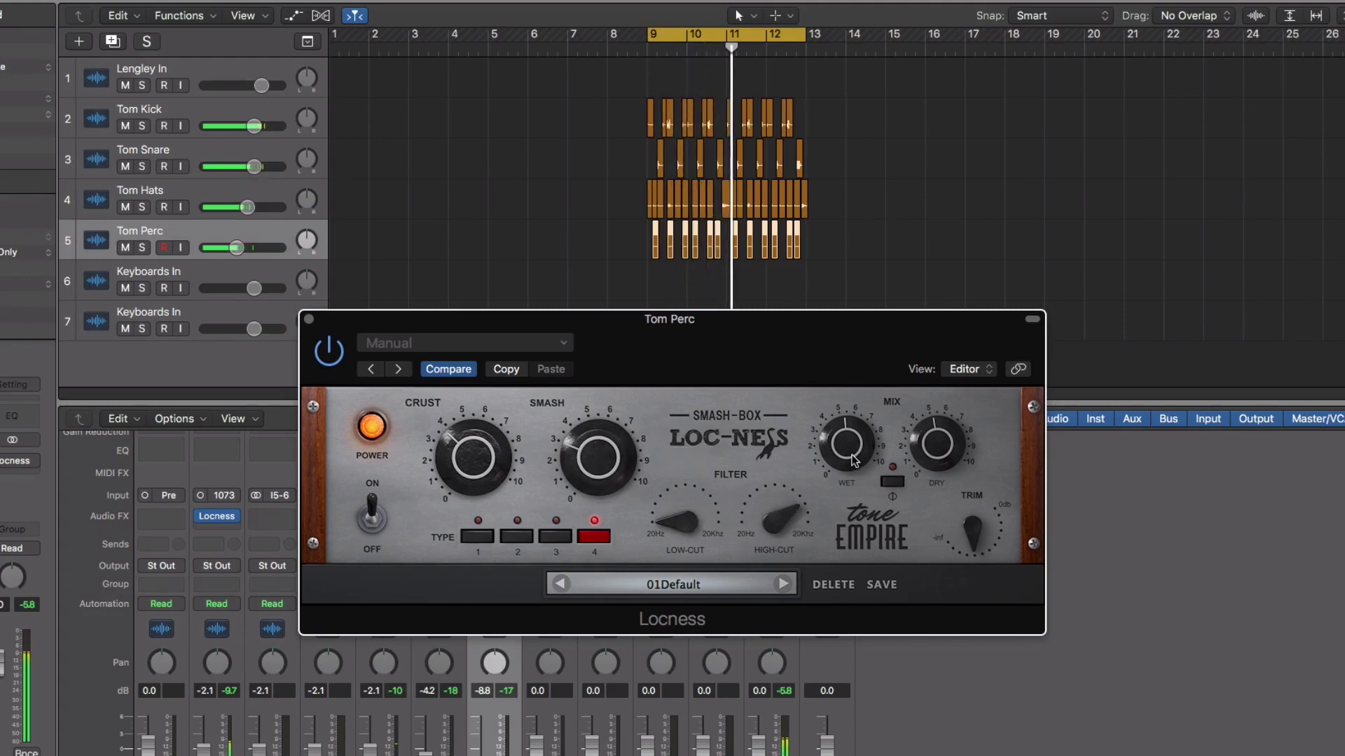
drag(691, 529, 691, 482)
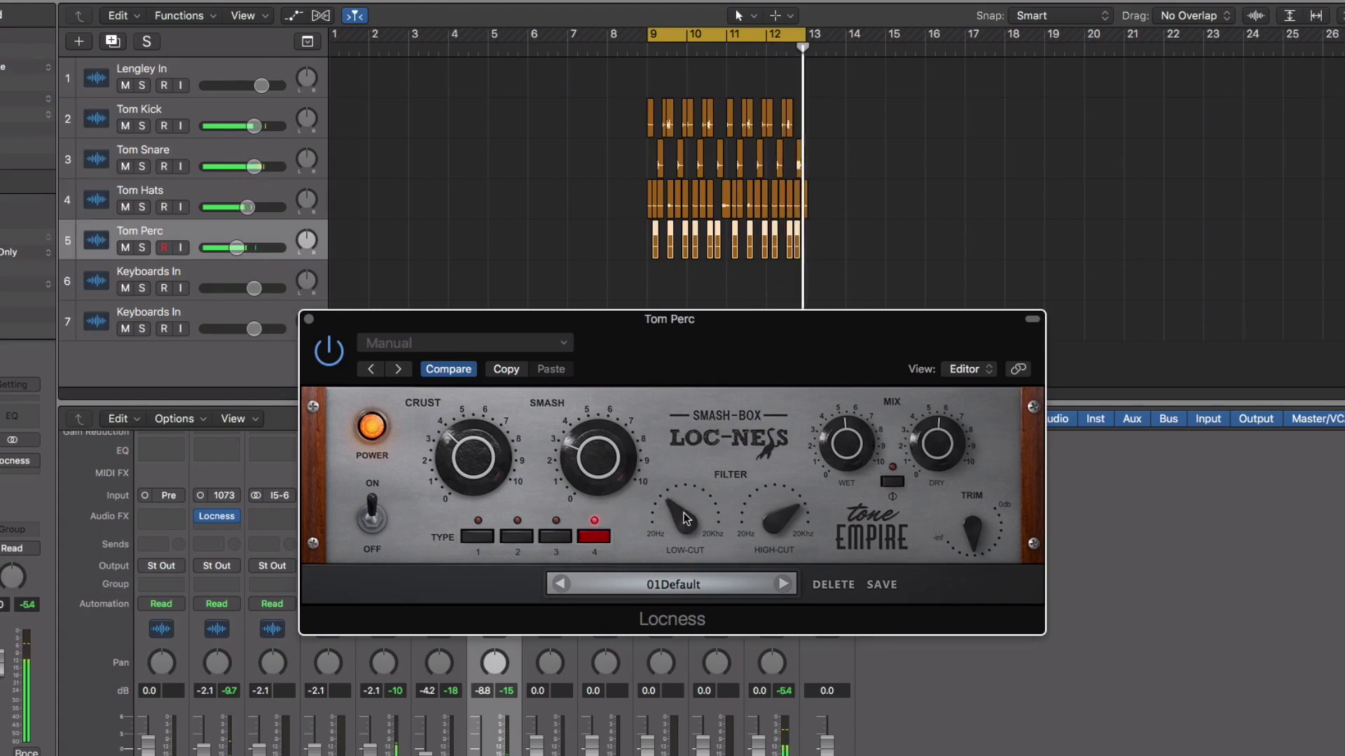
mouse_move(955, 542)
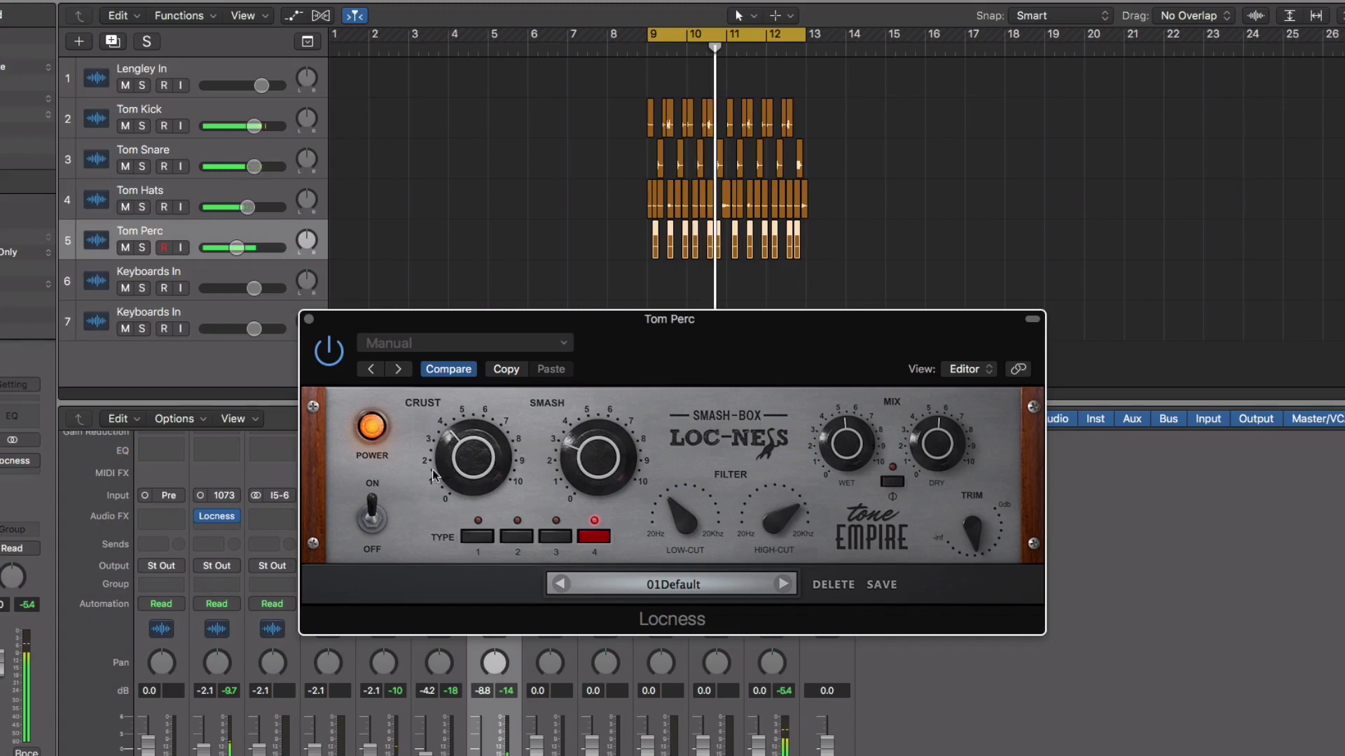
click(370, 430)
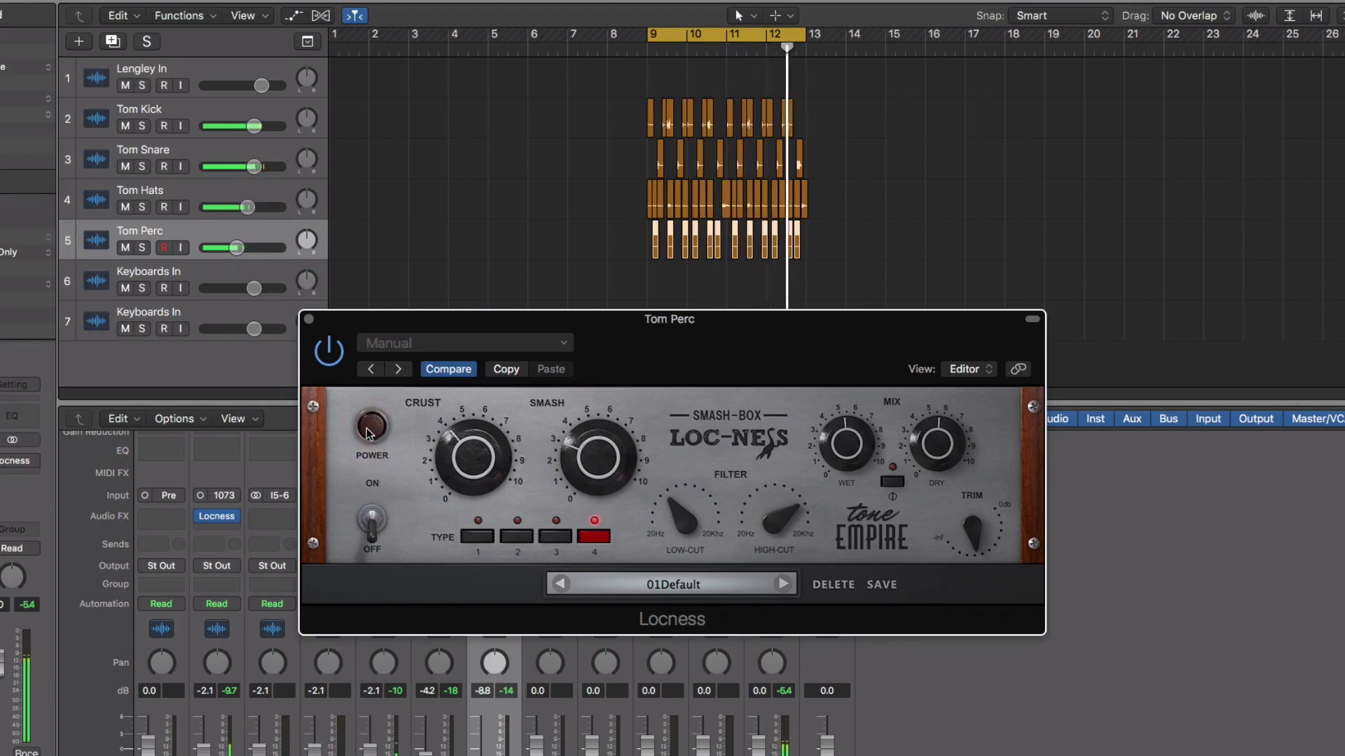
click(369, 430)
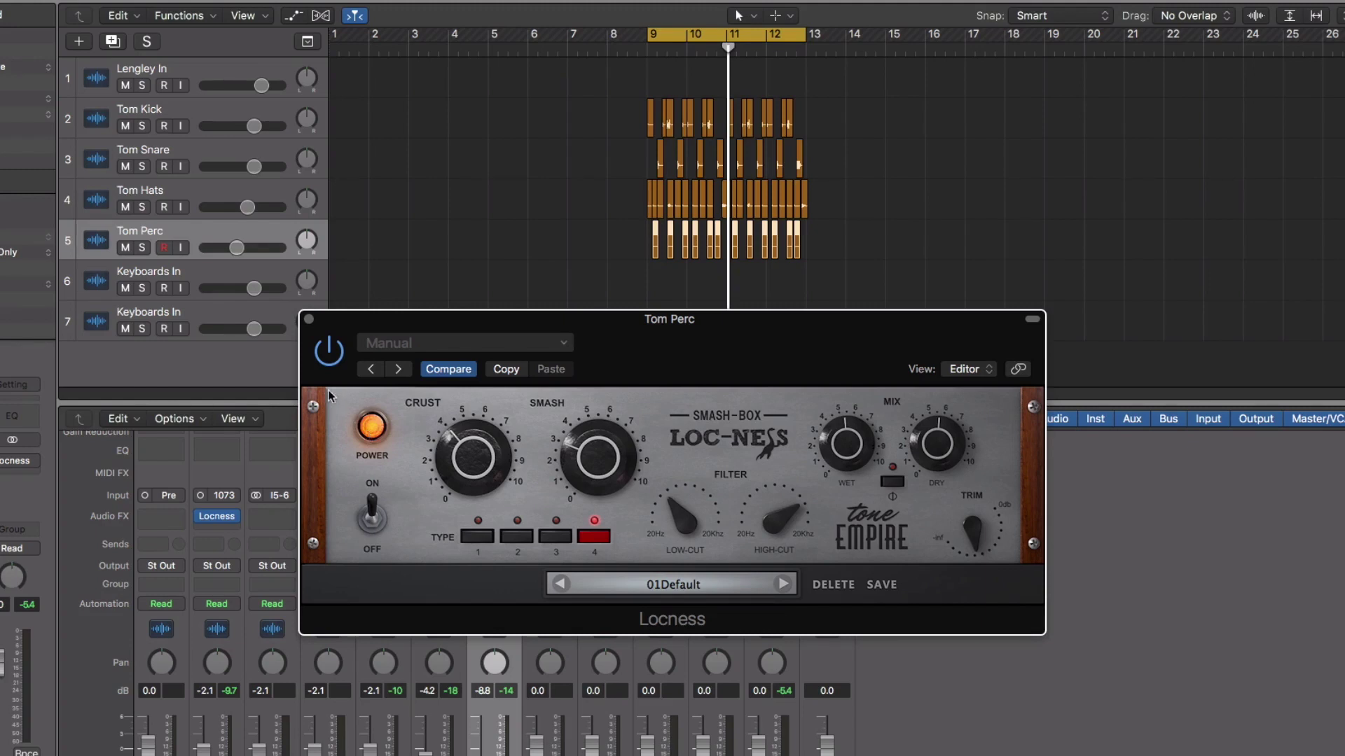
- Close the Tom Perc plug-in window, open Locness on the Stereo Out channel, and play the drum loop
click(309, 321)
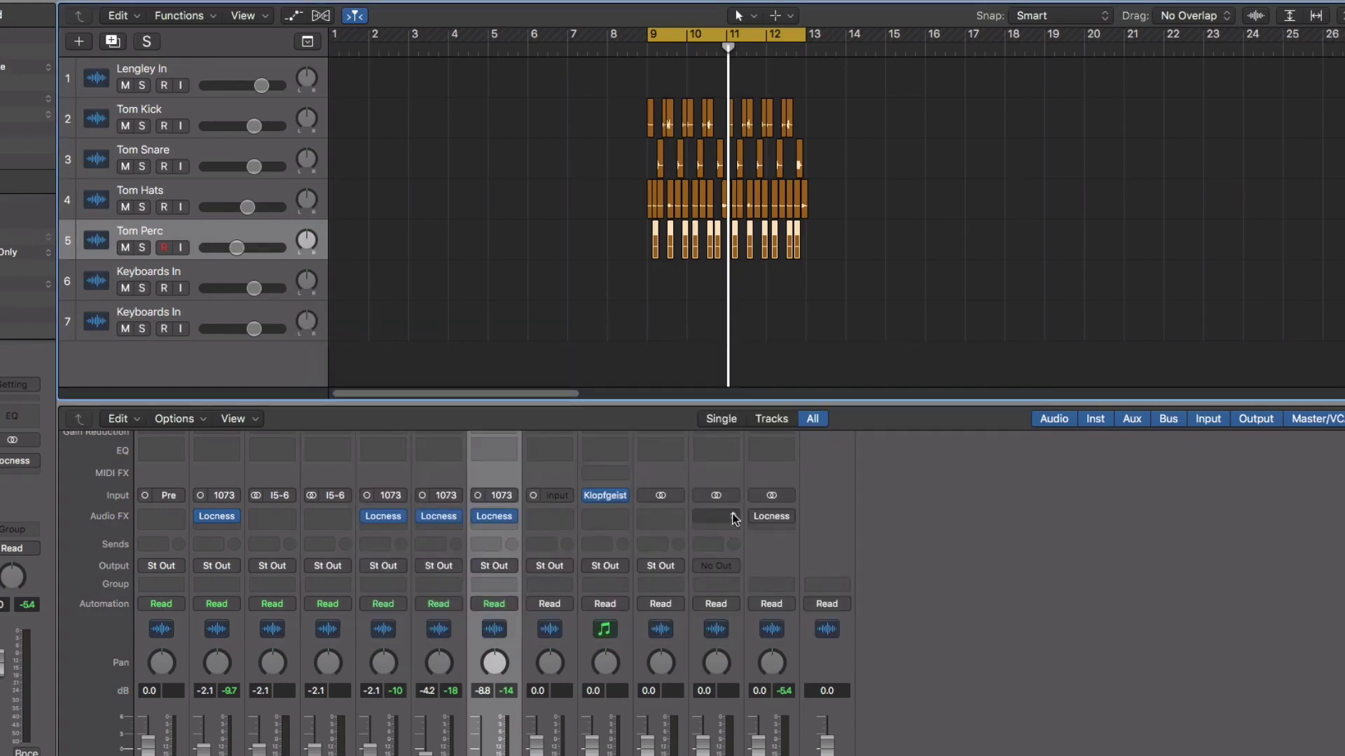
click(773, 516)
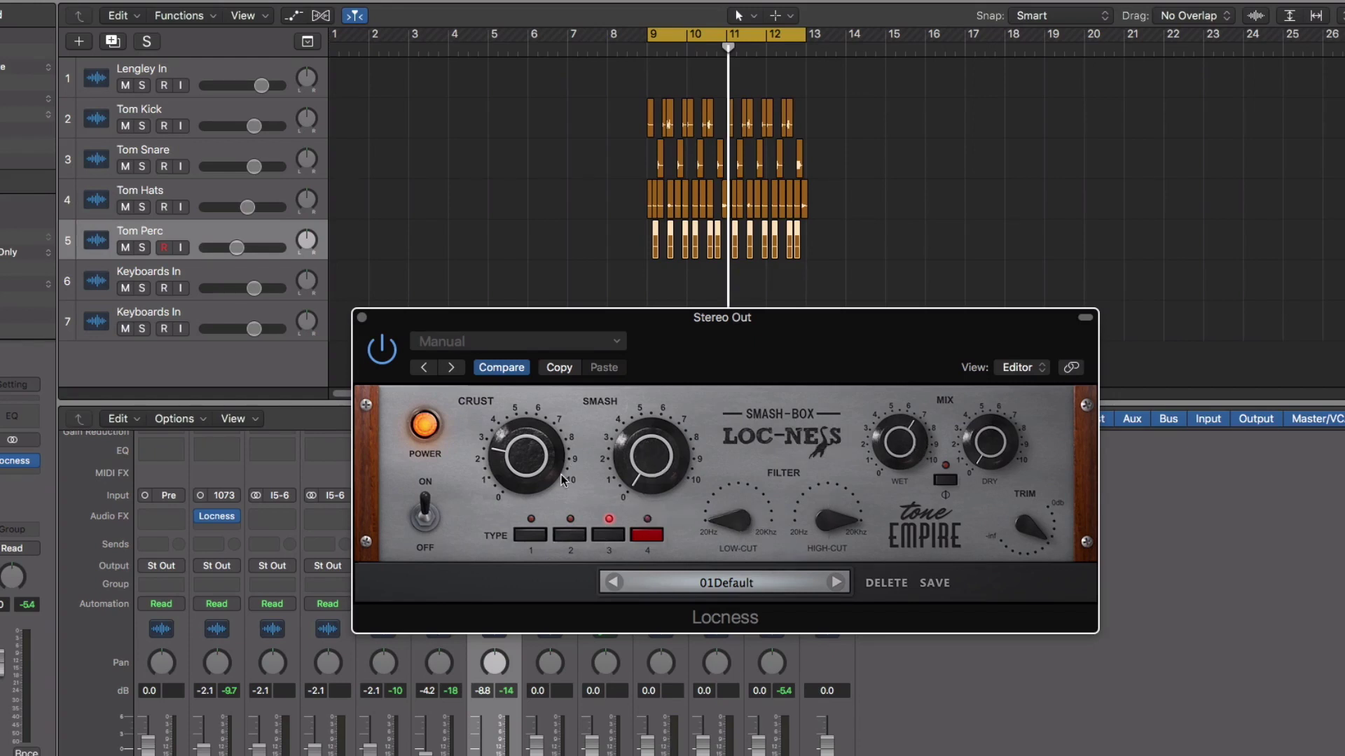
key(space)
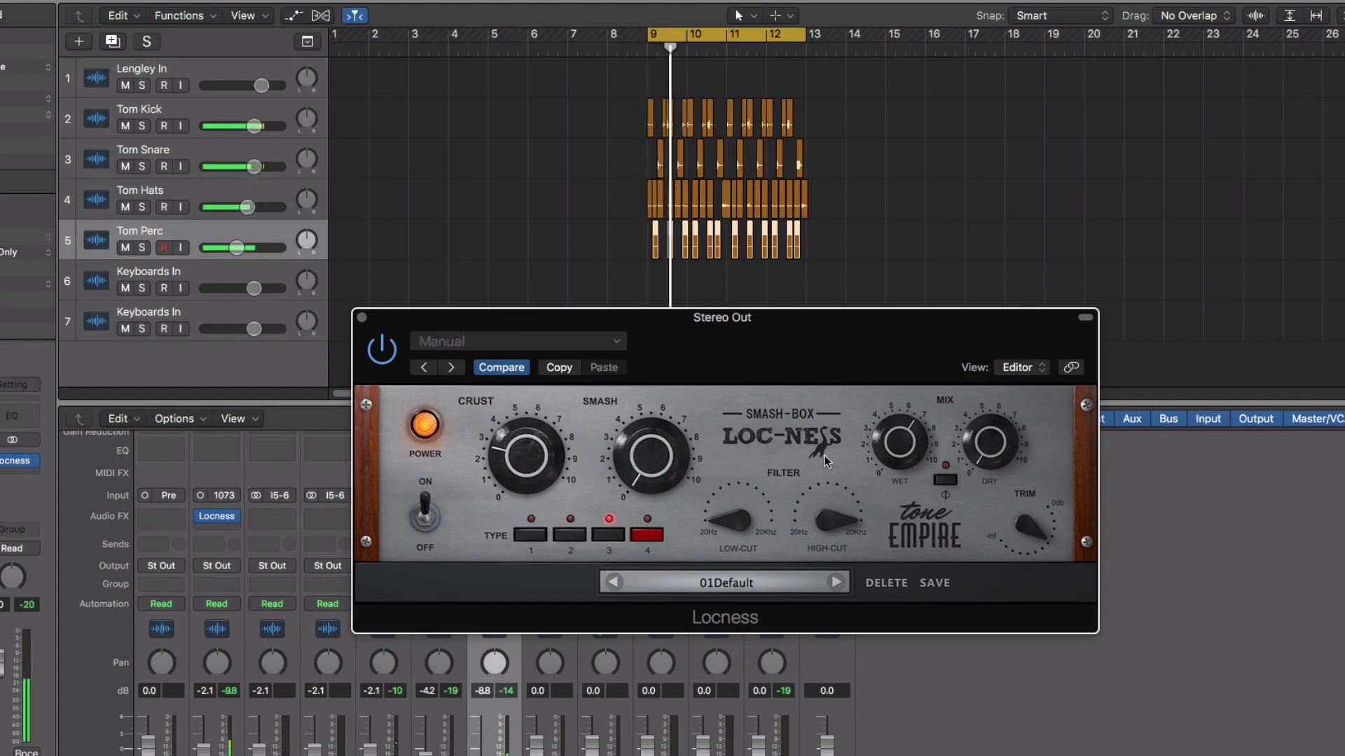
- On the Stereo Out Locness, raise Trim slightly, Wet to about 9 and Crust to about -13.9 dB, and compare with bypass
drag(1023, 530, 1024, 523)
drag(911, 447, 935, 410)
mouse_move(544, 441)
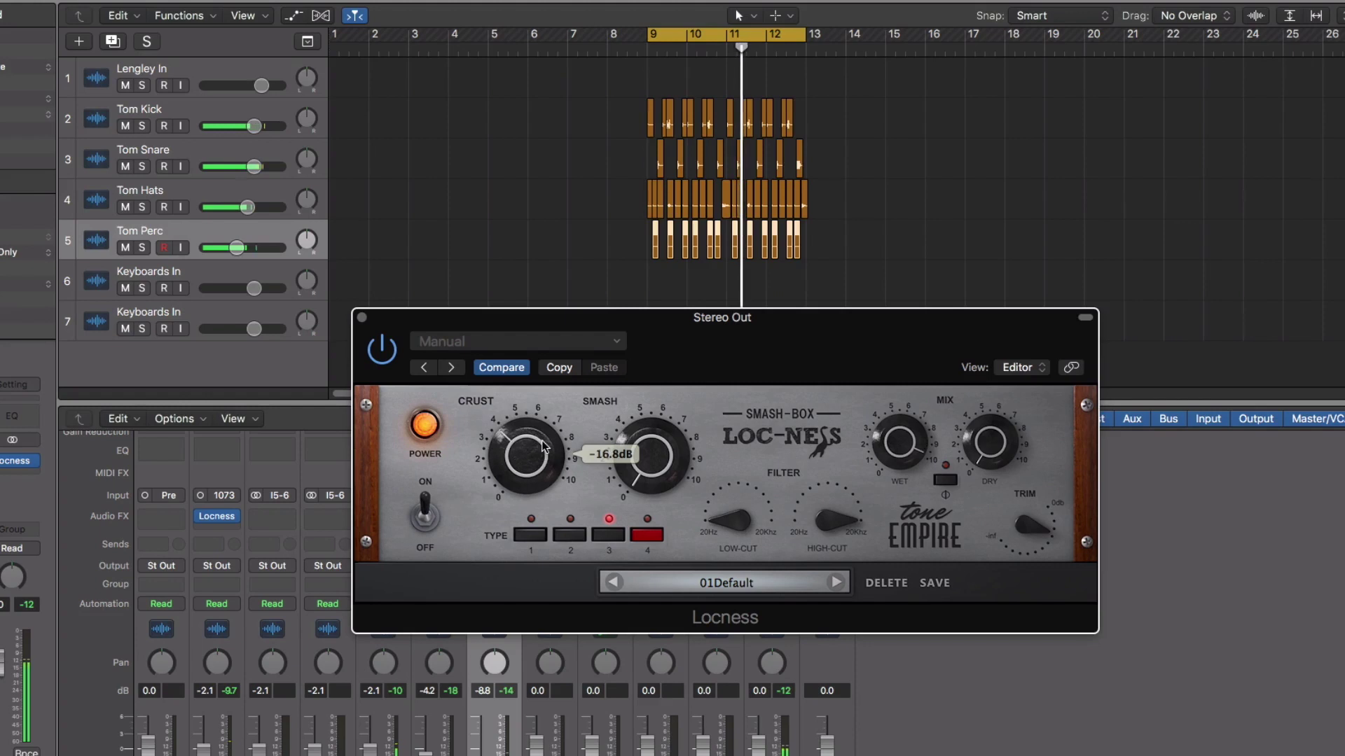
drag(544, 442, 548, 435)
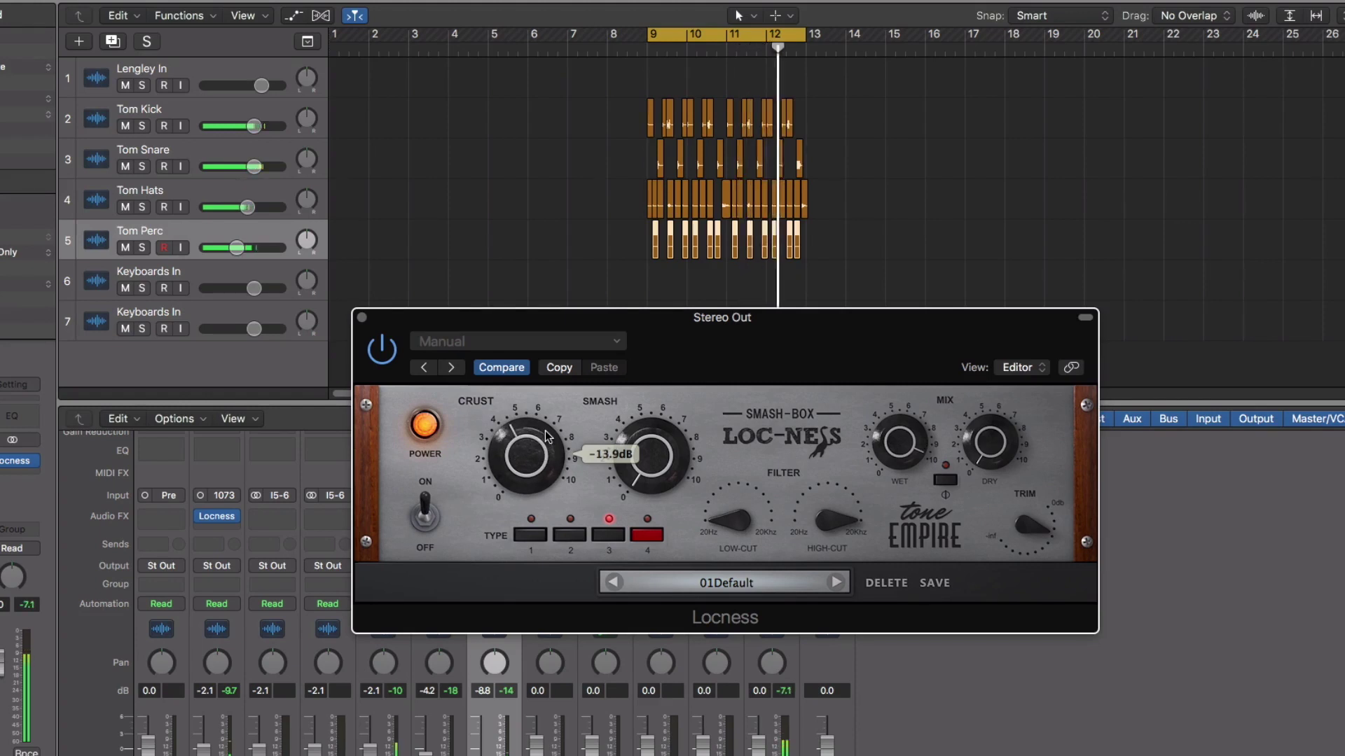
click(422, 427)
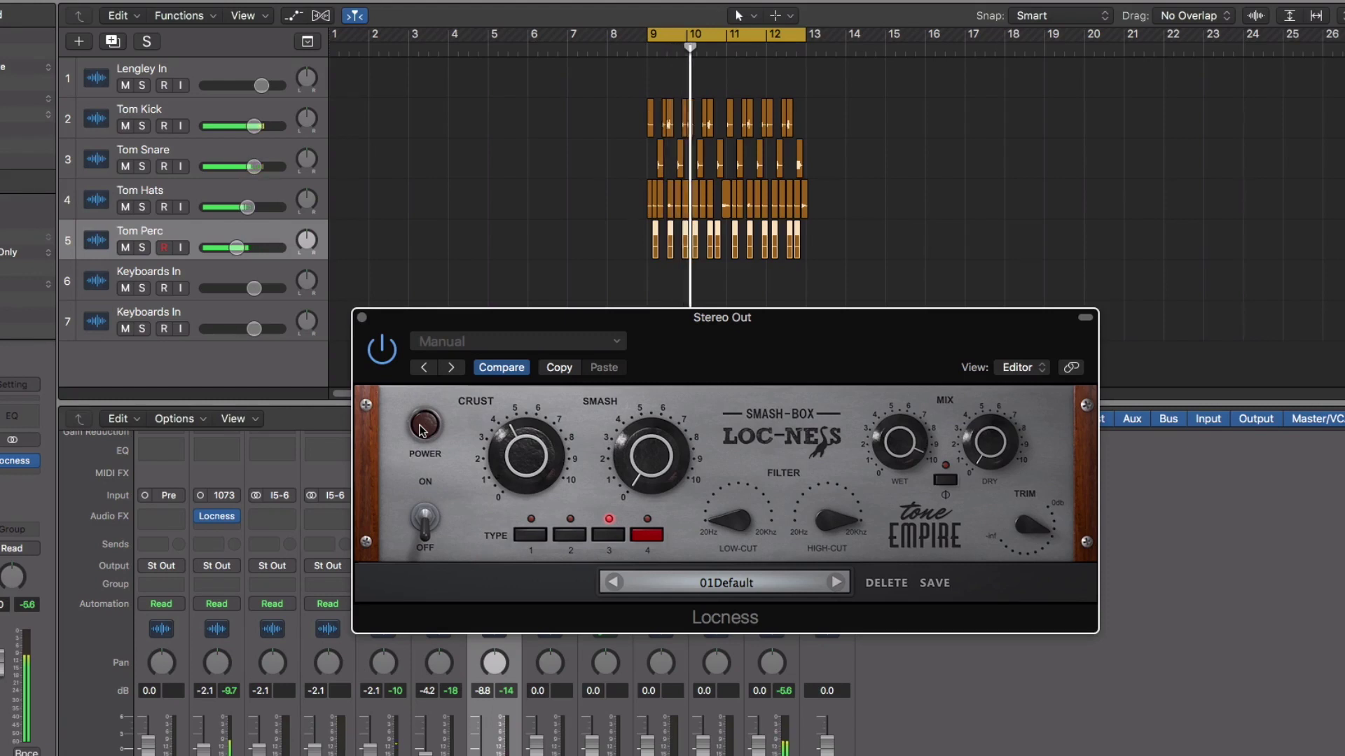
click(422, 428)
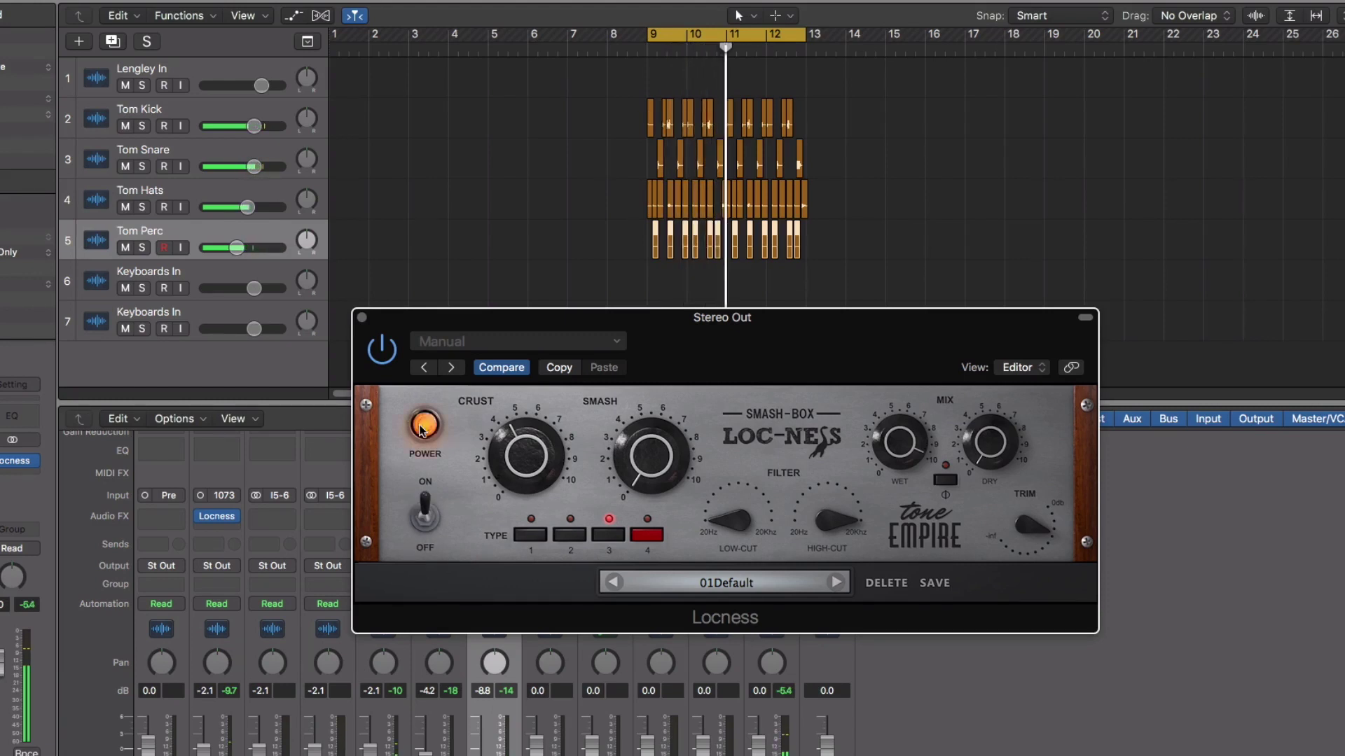
- Lower the Stereo Out Locness Crust to about 3, select saturation Type 4, and compare the loop with bypass
drag(541, 473, 537, 486)
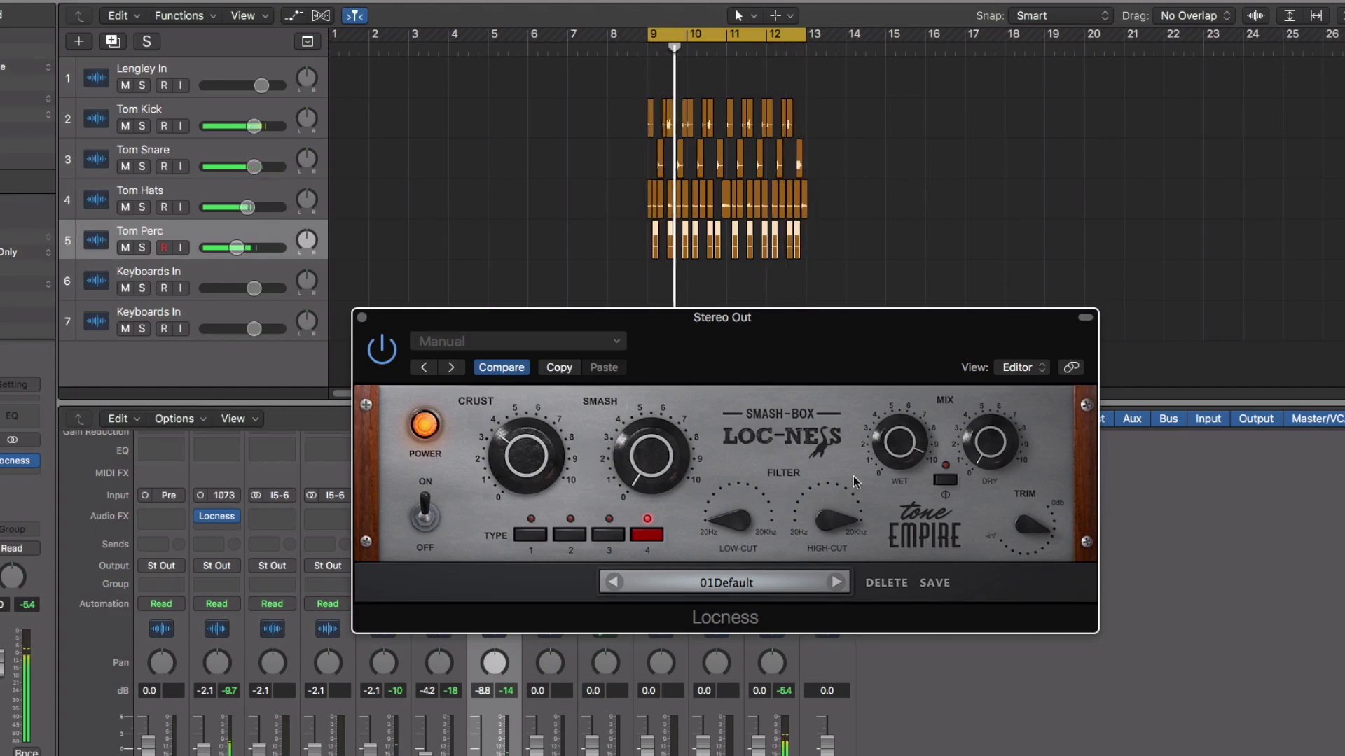
click(427, 426)
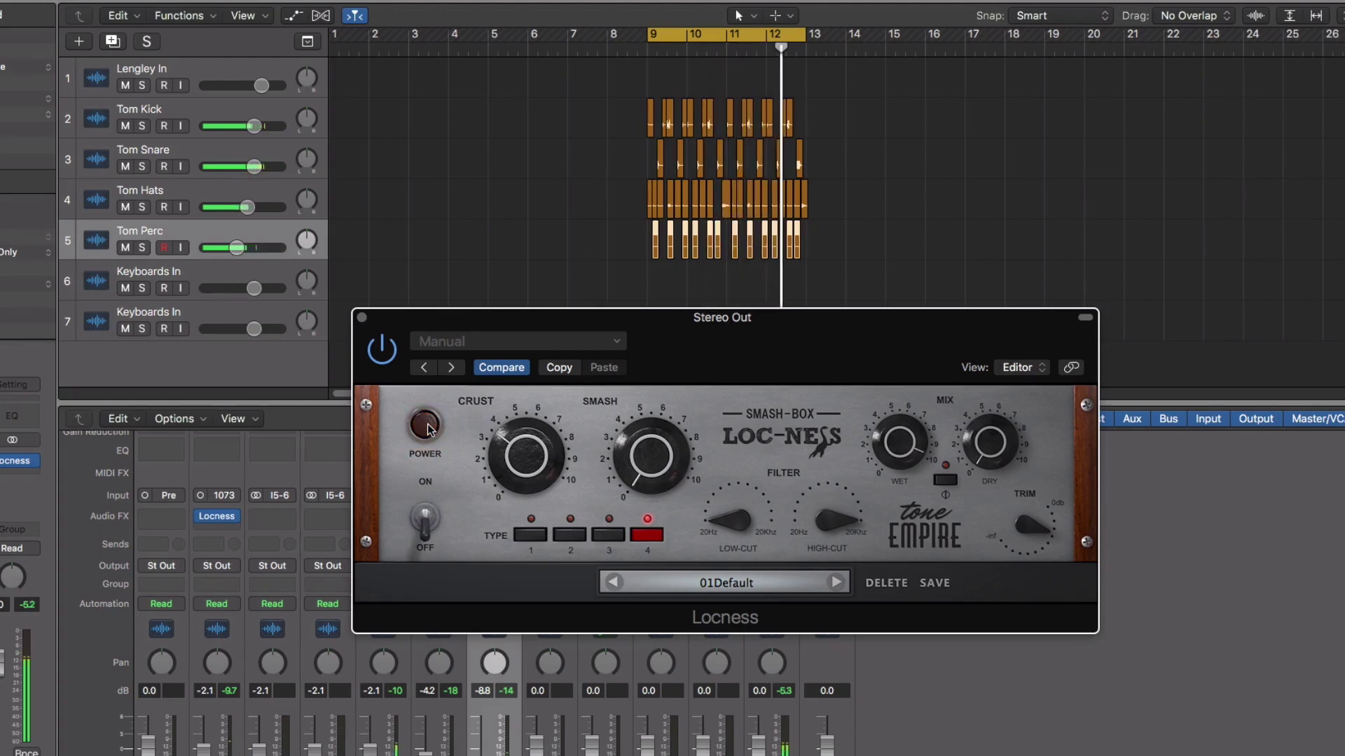
click(426, 426)
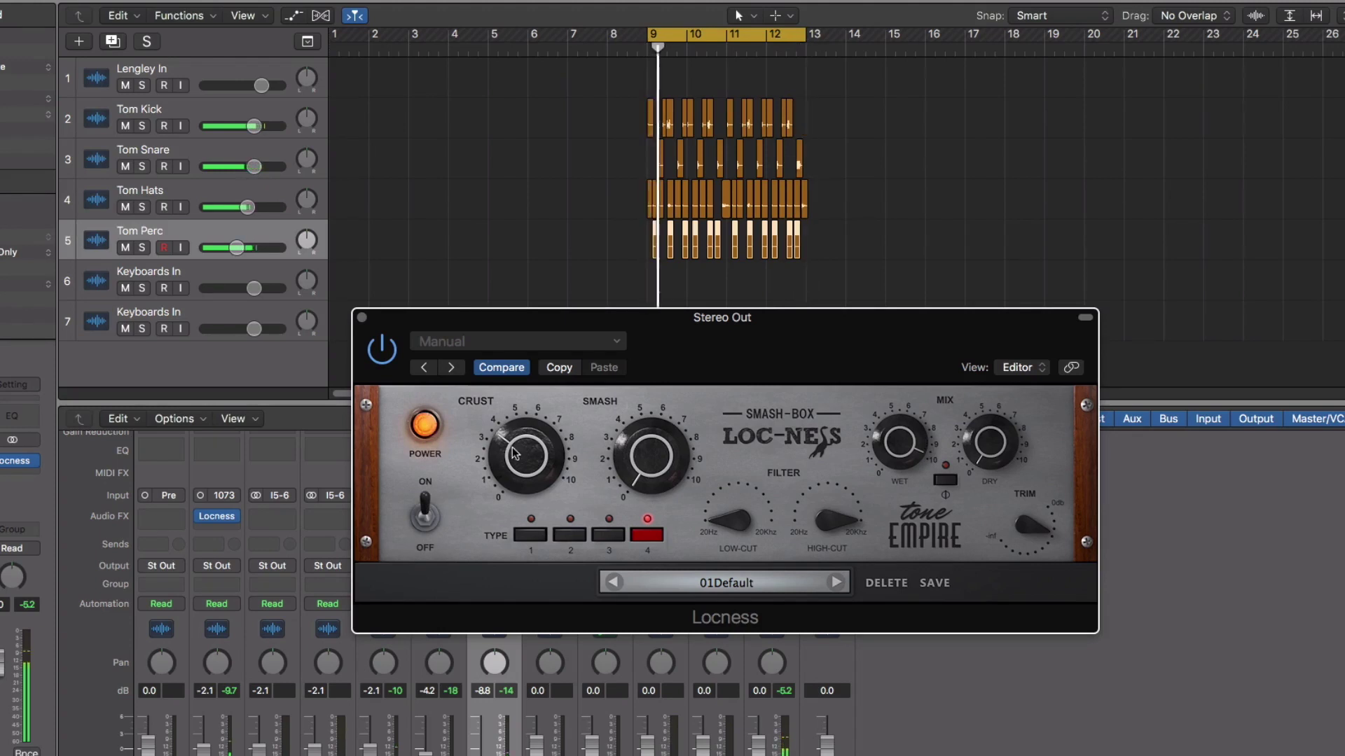
- Try Wet at about -1.4 dB on the Stereo Out Locness and set Crust to about -17.4 dB
mouse_move(519, 442)
mouse_move(886, 480)
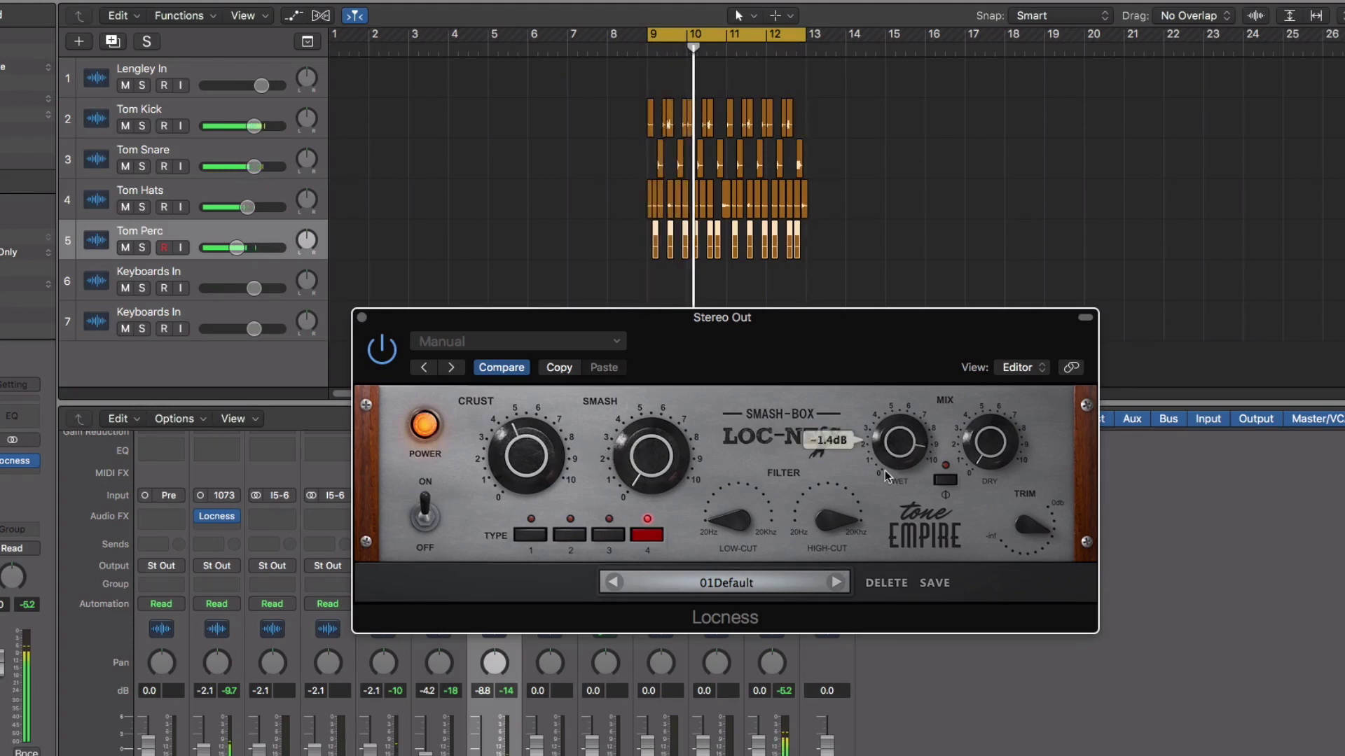
mouse_move(554, 468)
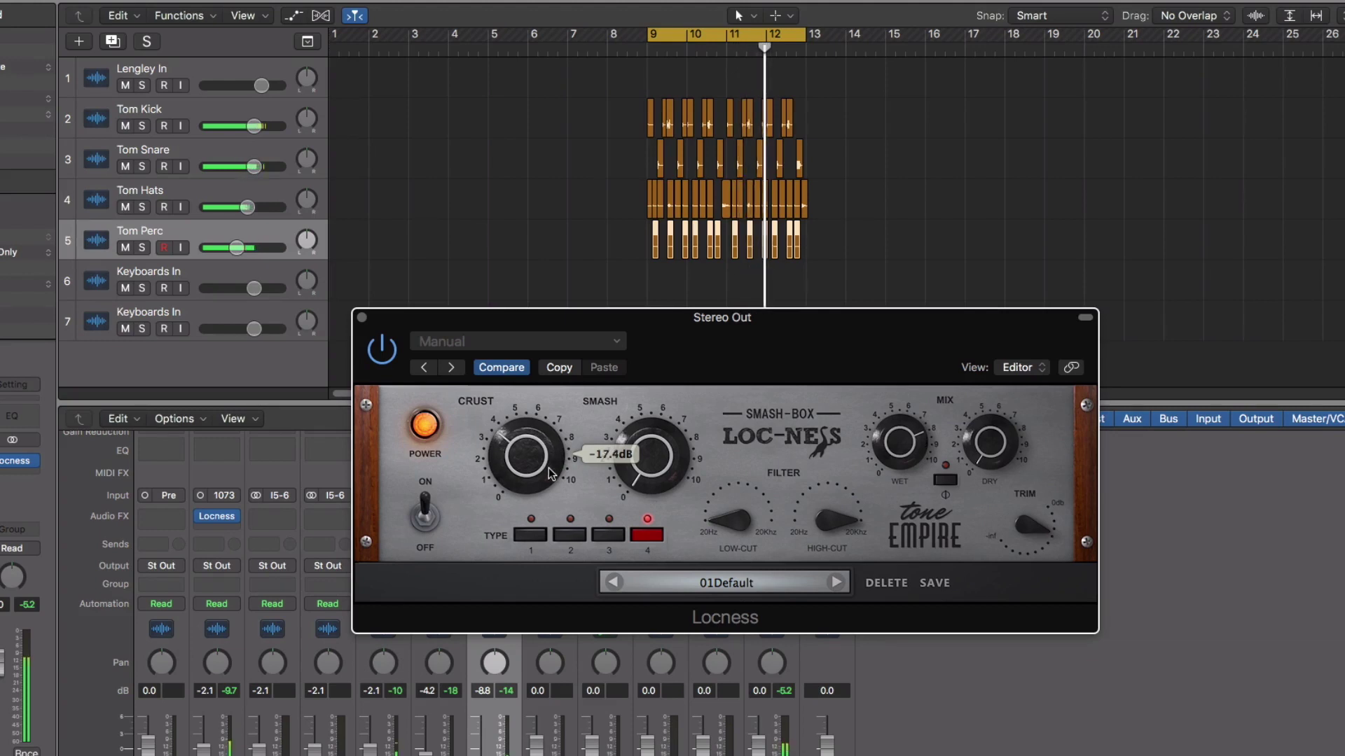
- Raise Smash to between 1 and 2, lower Wet to about -11.3 dB, and set Trim to about -2.4 dB on the Stereo Out Locness
mouse_move(664, 476)
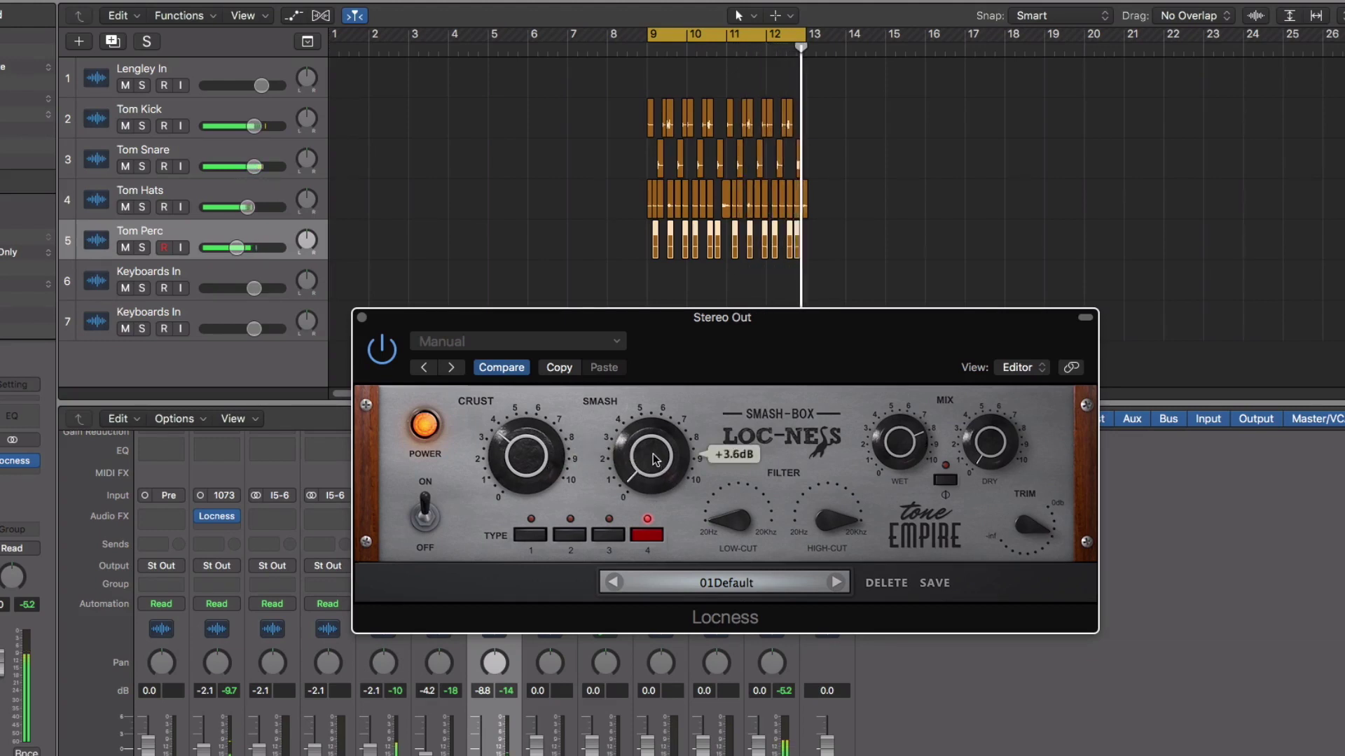
drag(624, 460, 624, 456)
drag(891, 444, 880, 465)
drag(653, 461, 651, 454)
drag(895, 443, 889, 454)
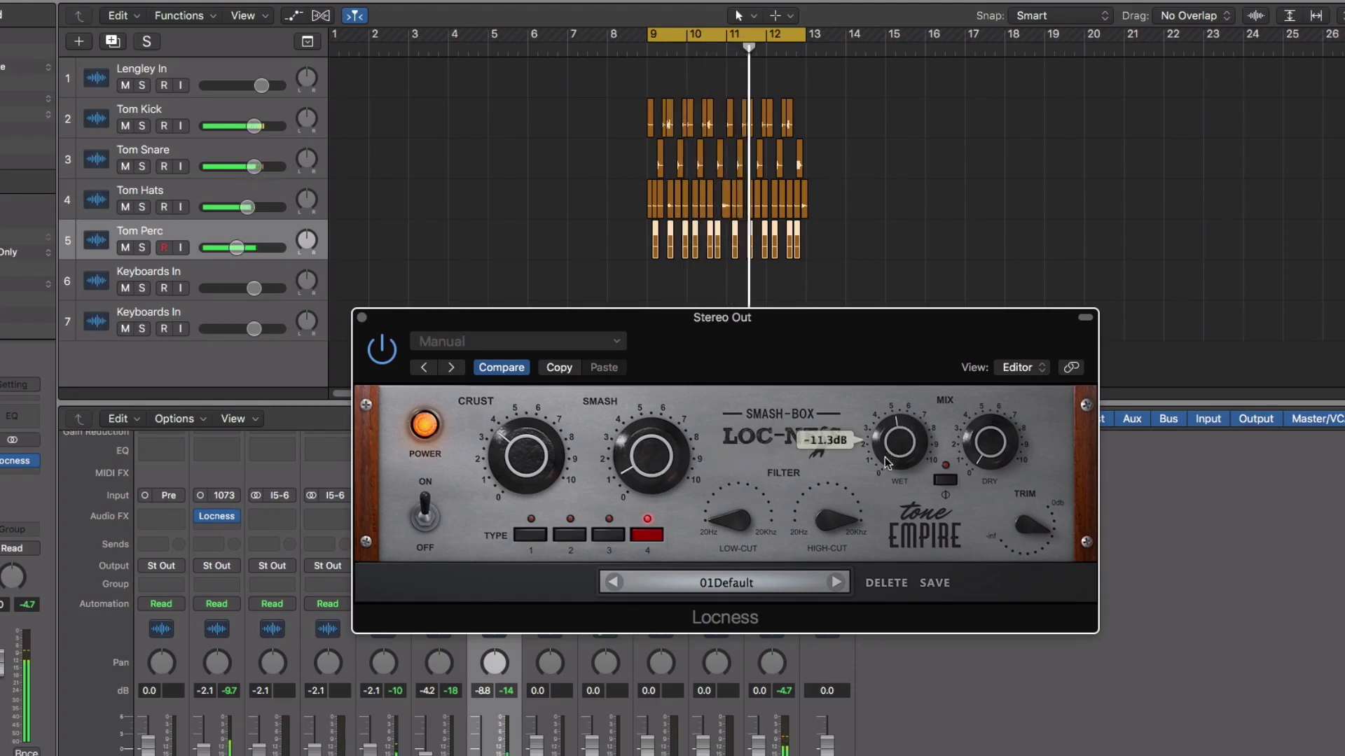
mouse_move(637, 474)
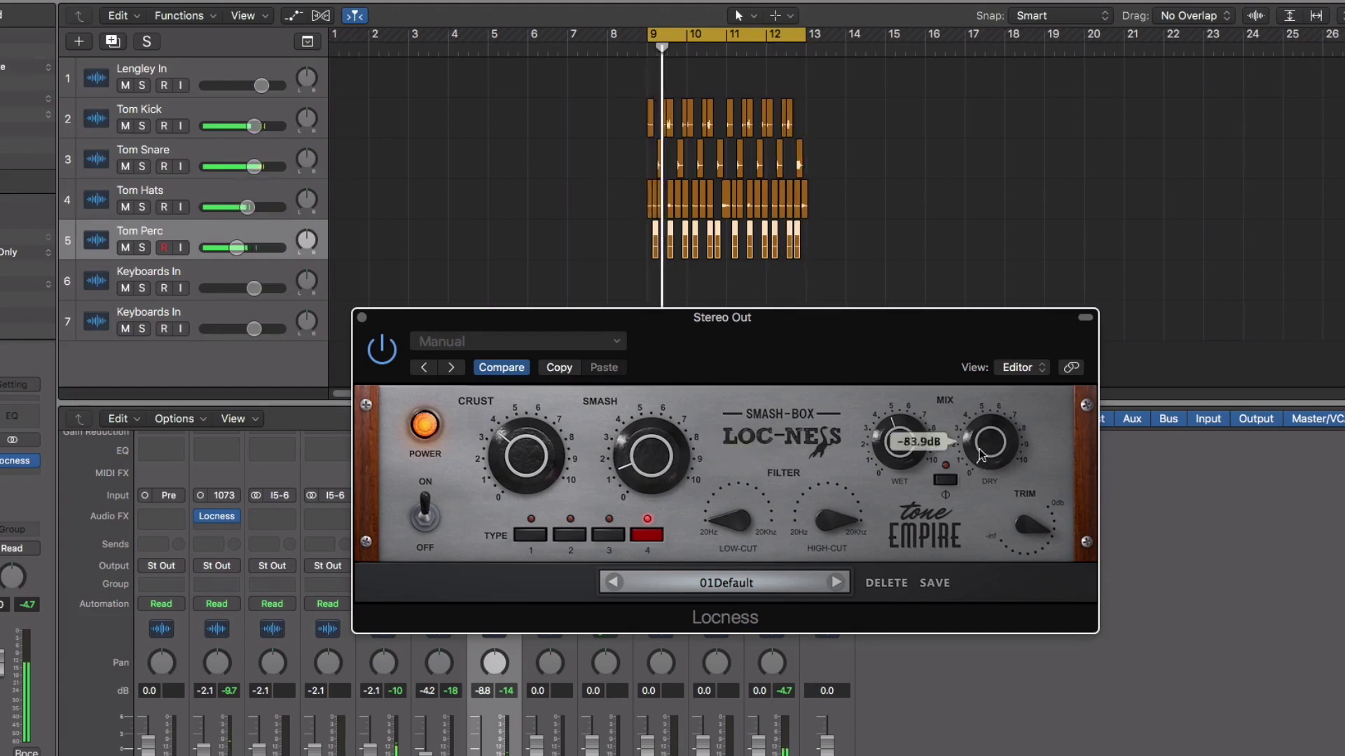
mouse_move(1028, 501)
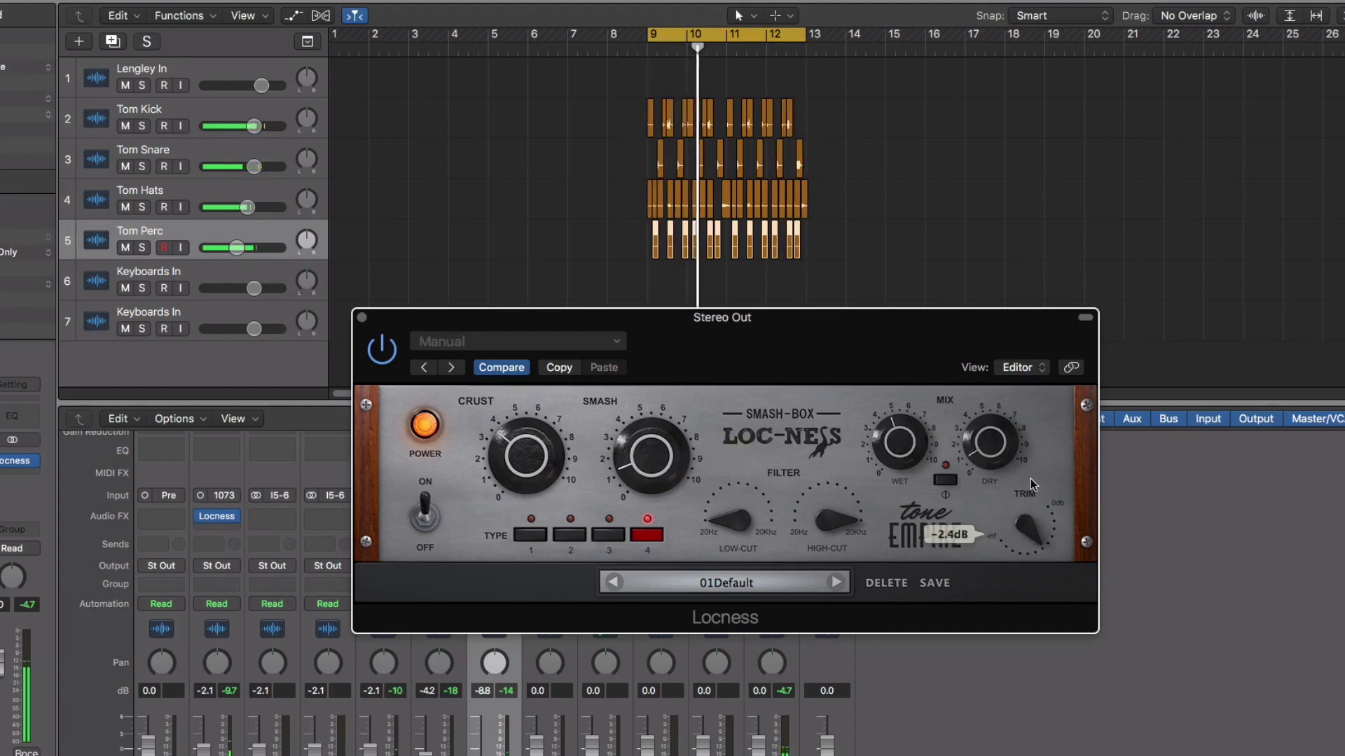
mouse_move(986, 437)
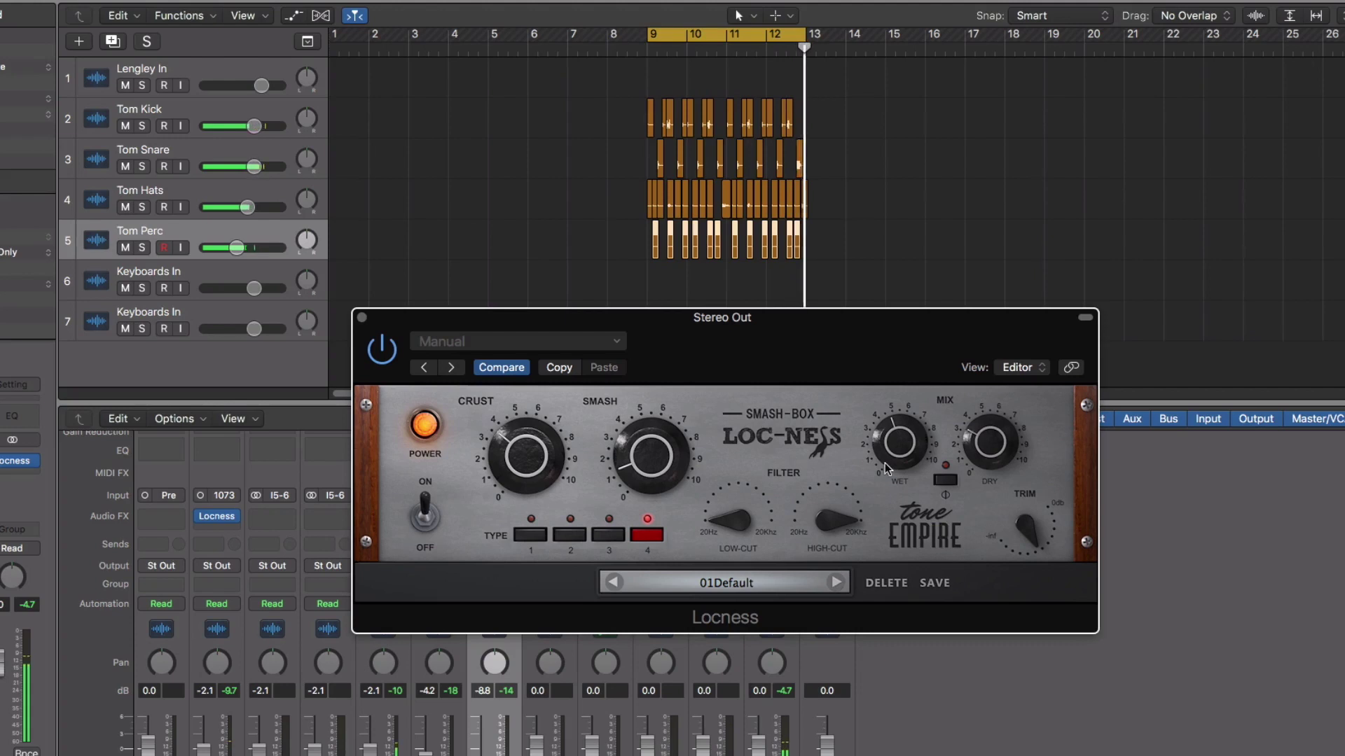
- Toggle the Stereo Out Locness off and on twice to compare the processed drum mix with the bypassed sound
click(427, 430)
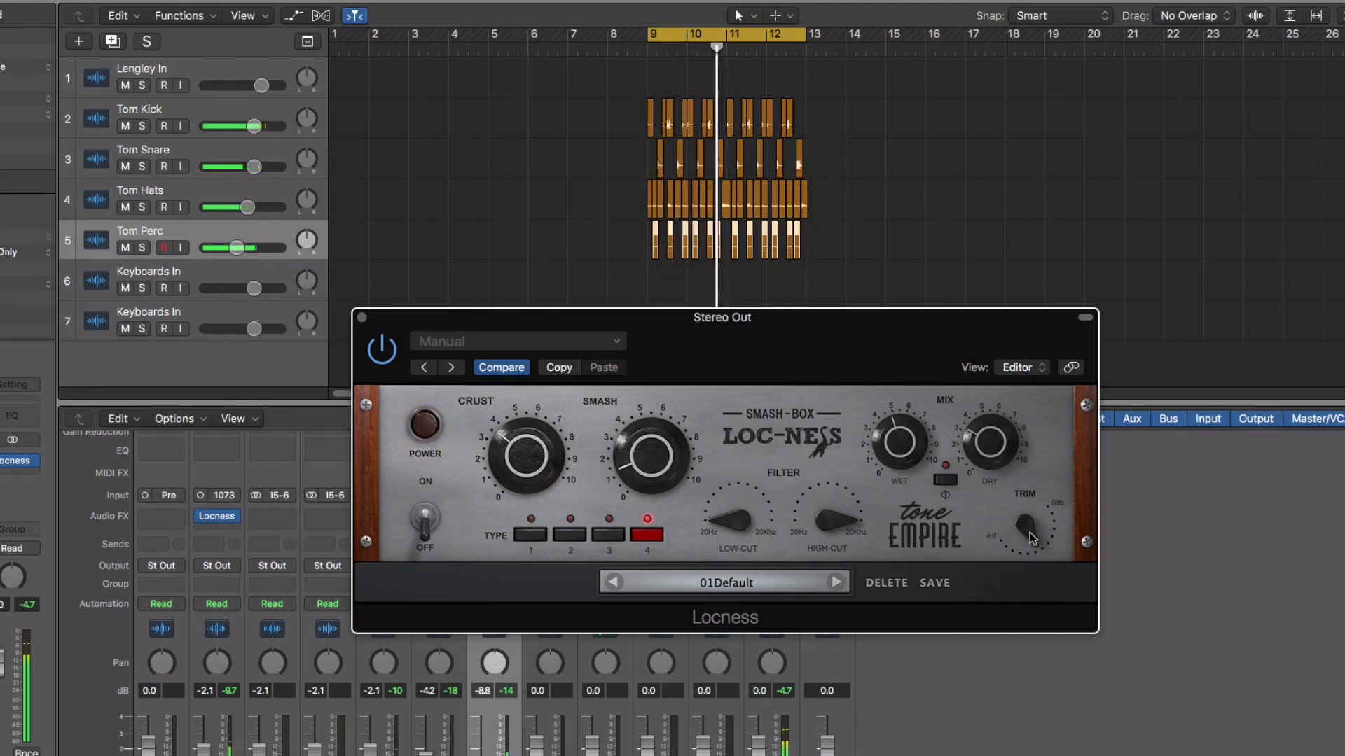
click(425, 426)
mouse_move(1030, 534)
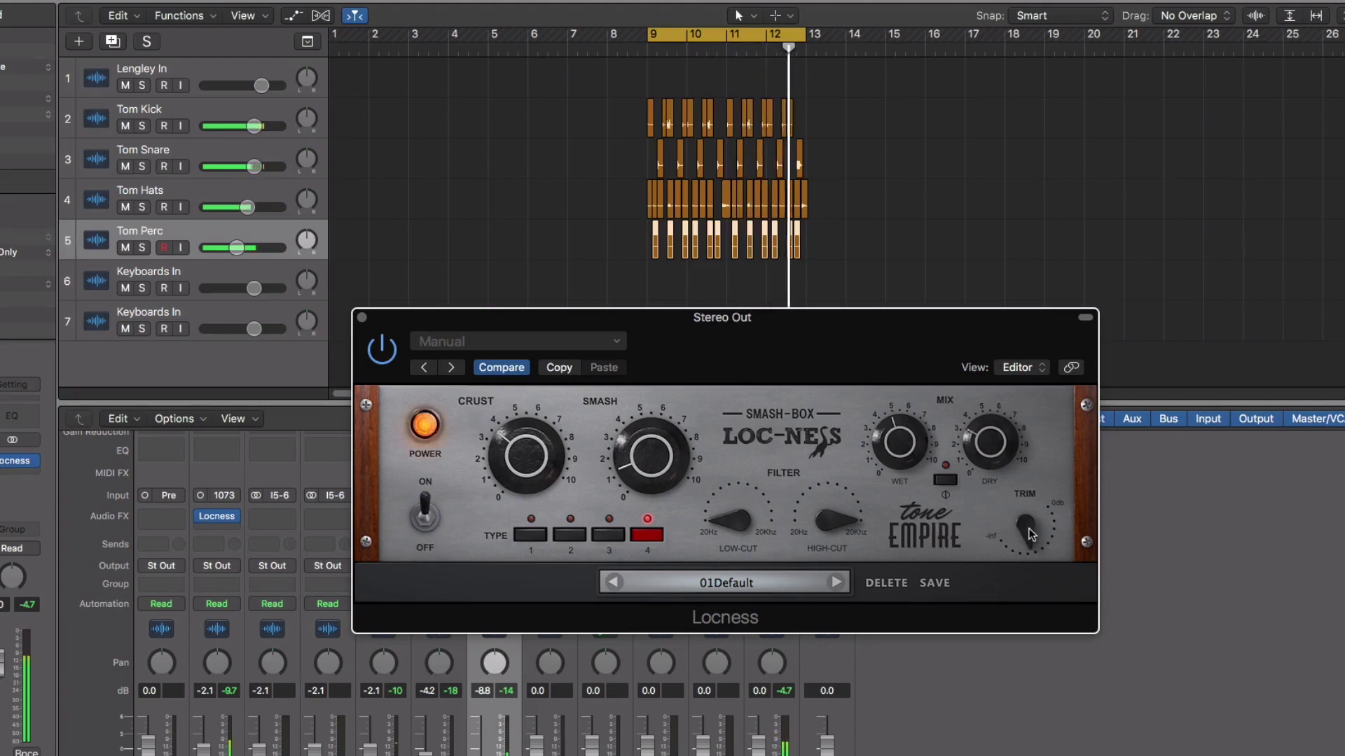
click(424, 427)
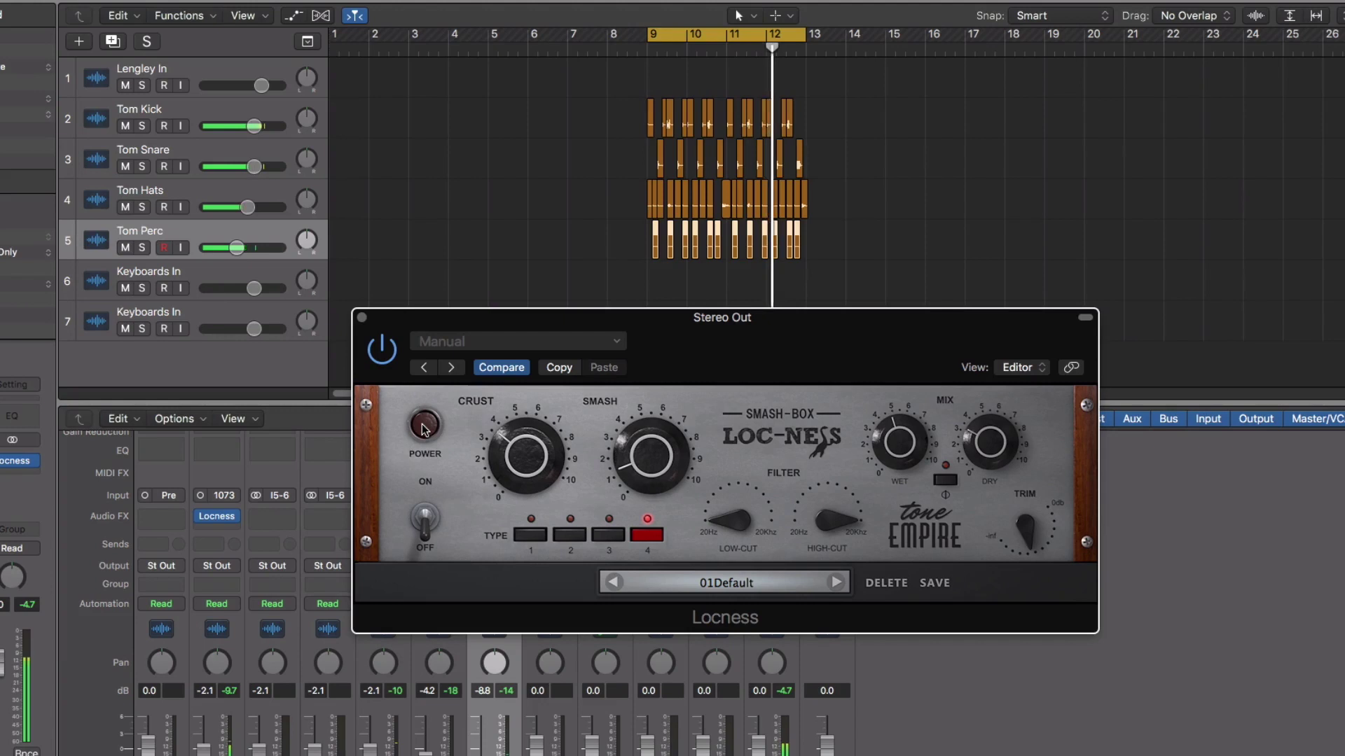
click(423, 427)
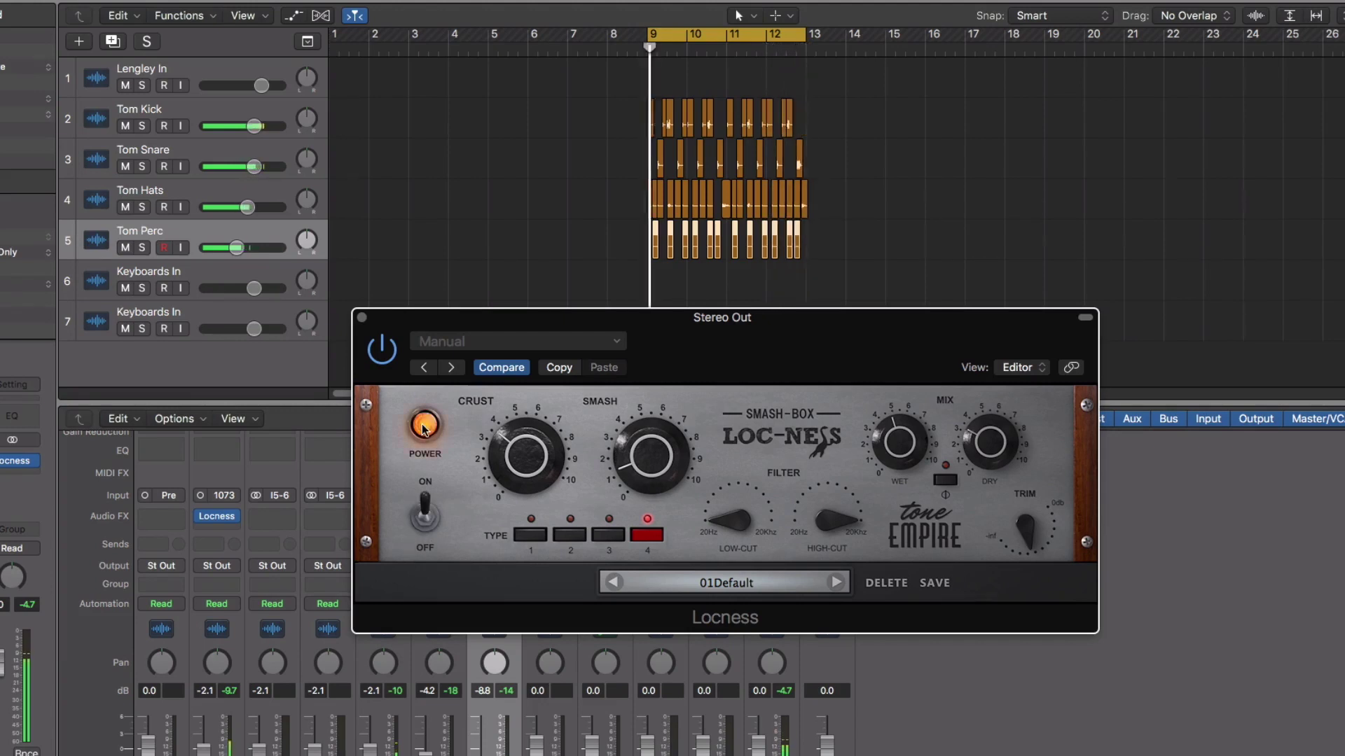